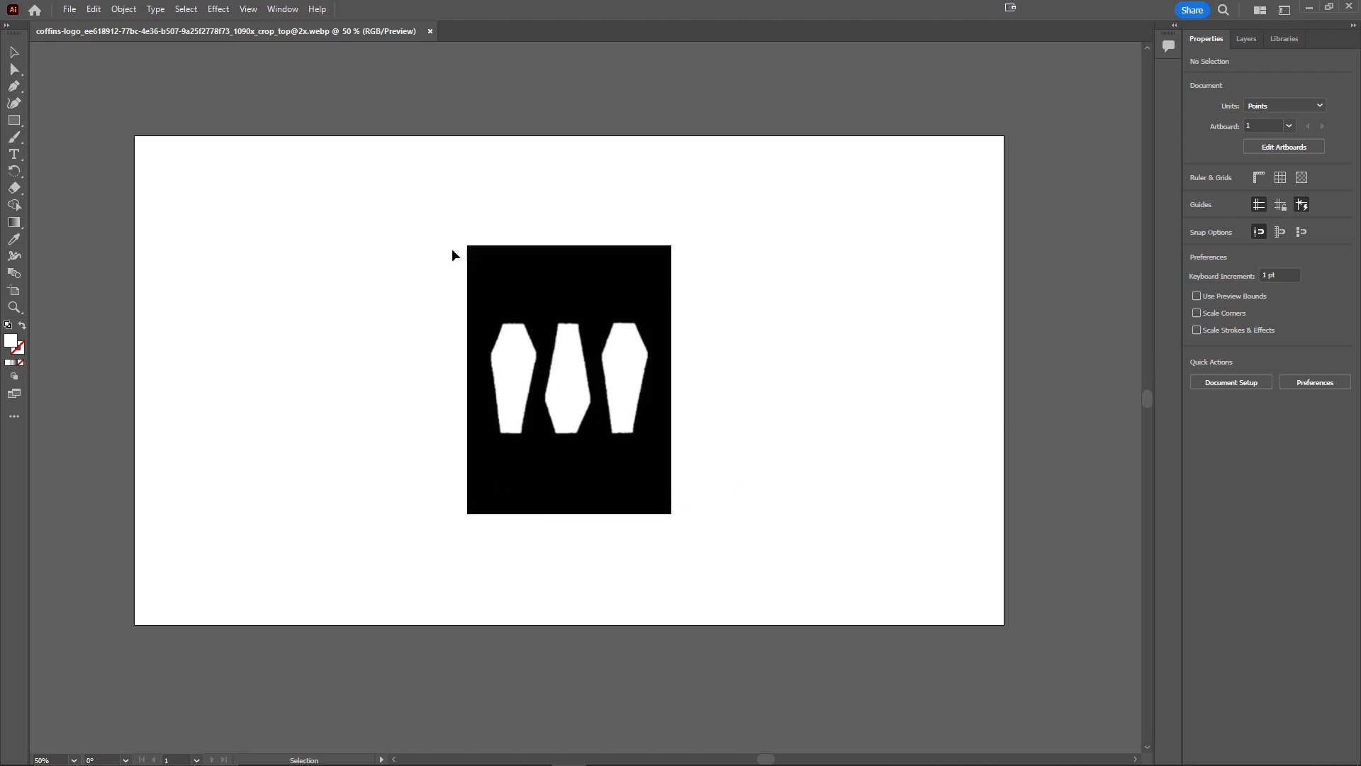
{"action": "left_click", "coordinate": [615, 338]}
{"action": "left_click", "coordinate": [785, 386]}
{"action": "left_click", "coordinate": [594, 297]}
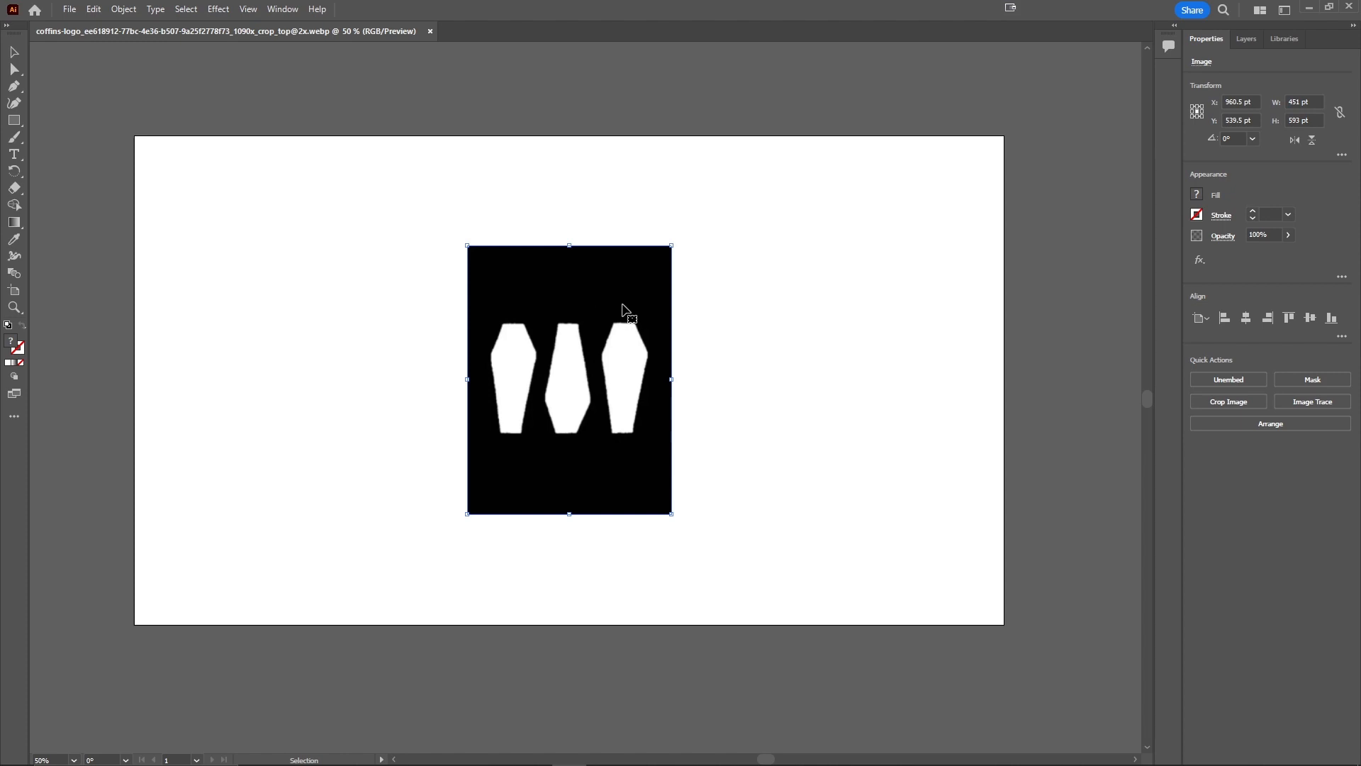
{"action": "left_click", "coordinate": [844, 346]}
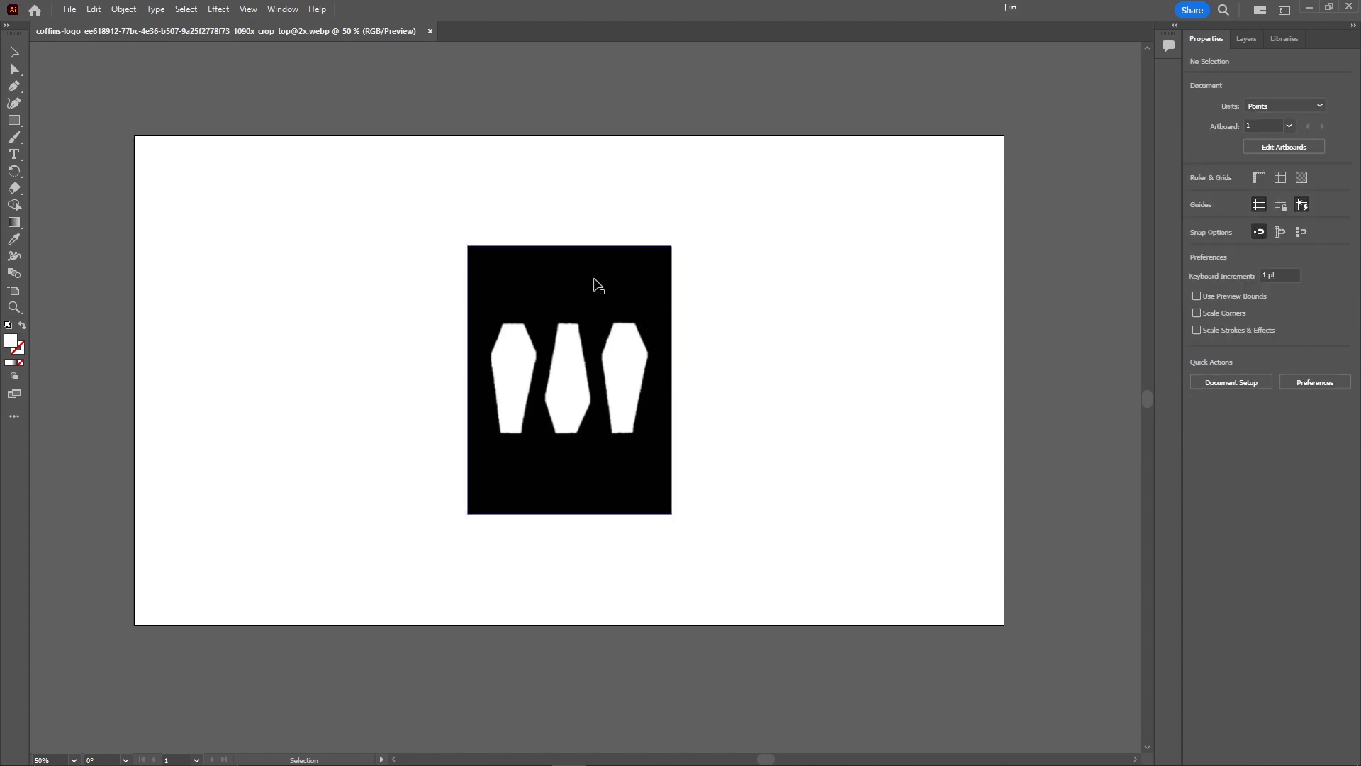
{"action": "left_click", "coordinate": [567, 303]}
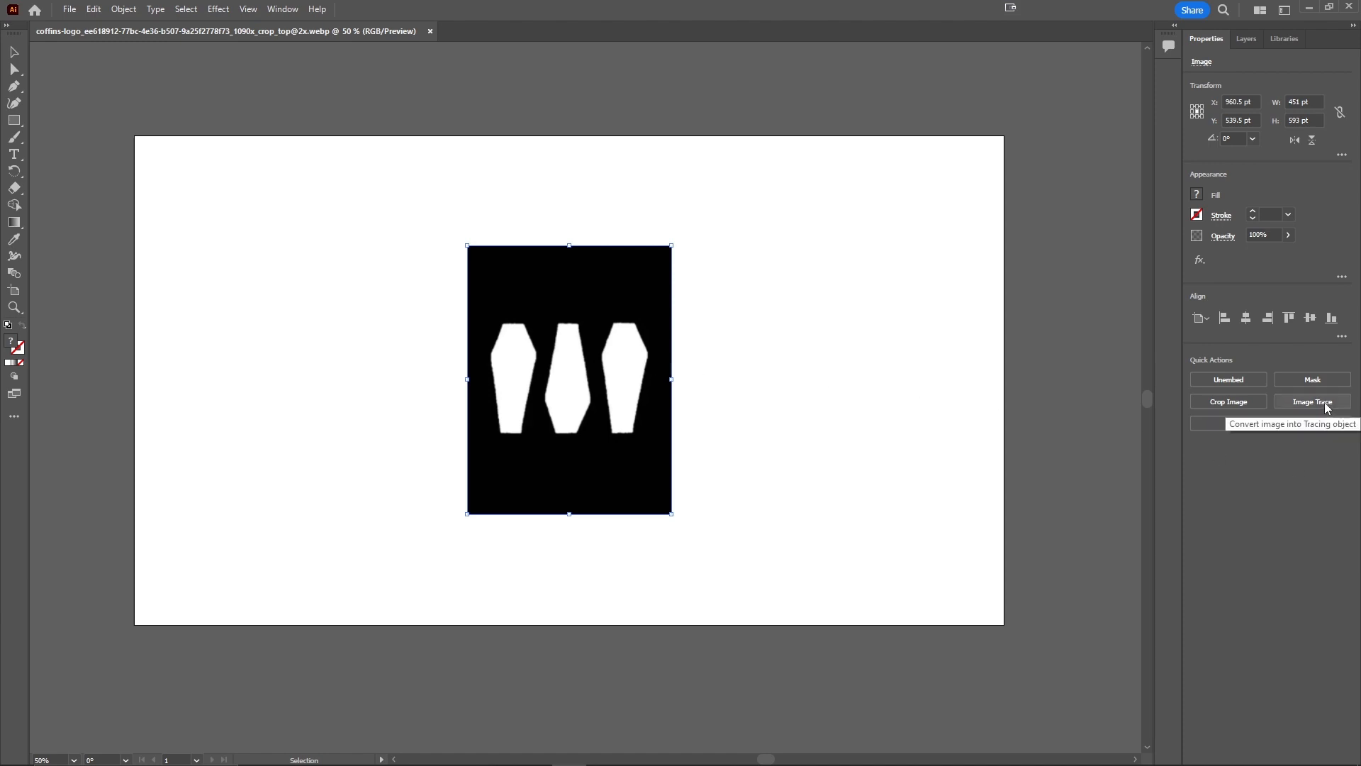
{"action": "left_click", "coordinate": [695, 283]}
Step: Image Trace the coffin logo image with the Black and White Logo preset and expand the tracing into paths
{"action": "left_click", "coordinate": [590, 291]}
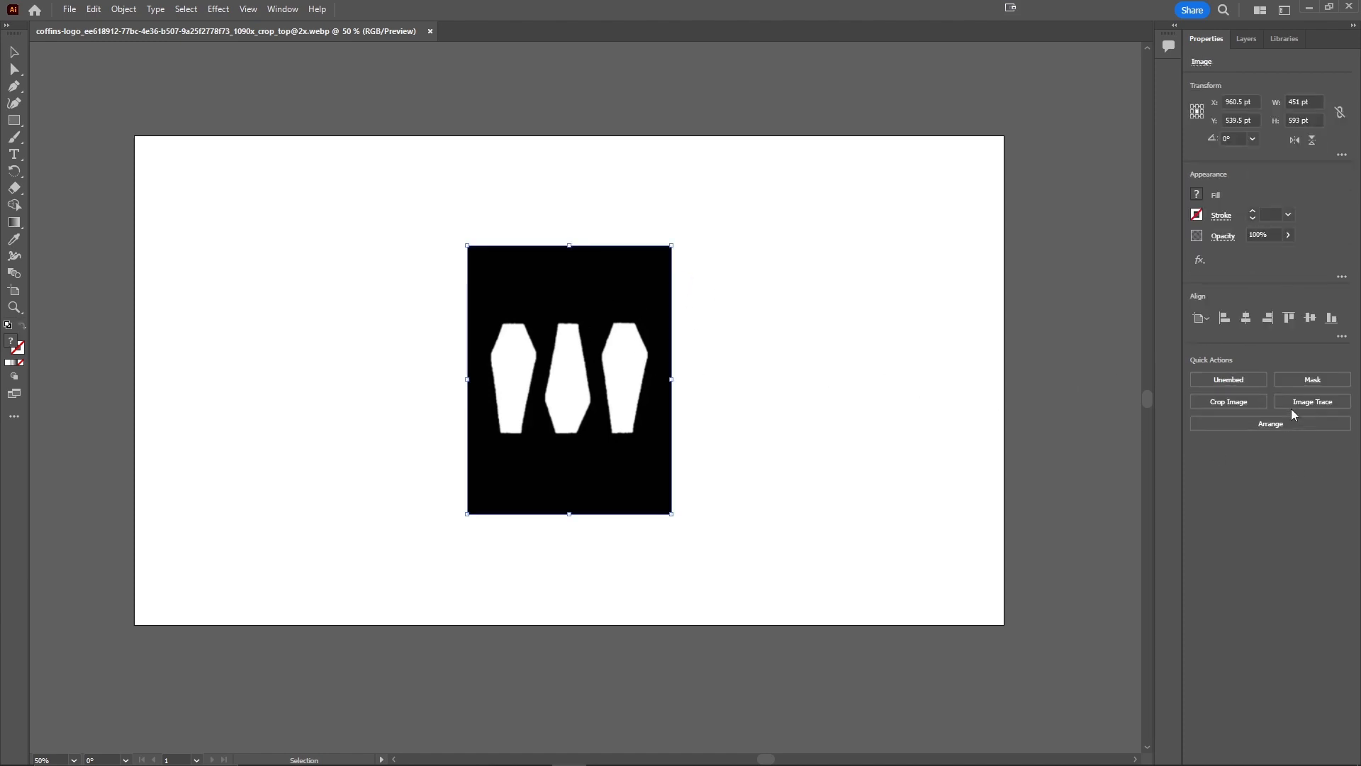
{"action": "left_click", "coordinate": [1306, 401]}
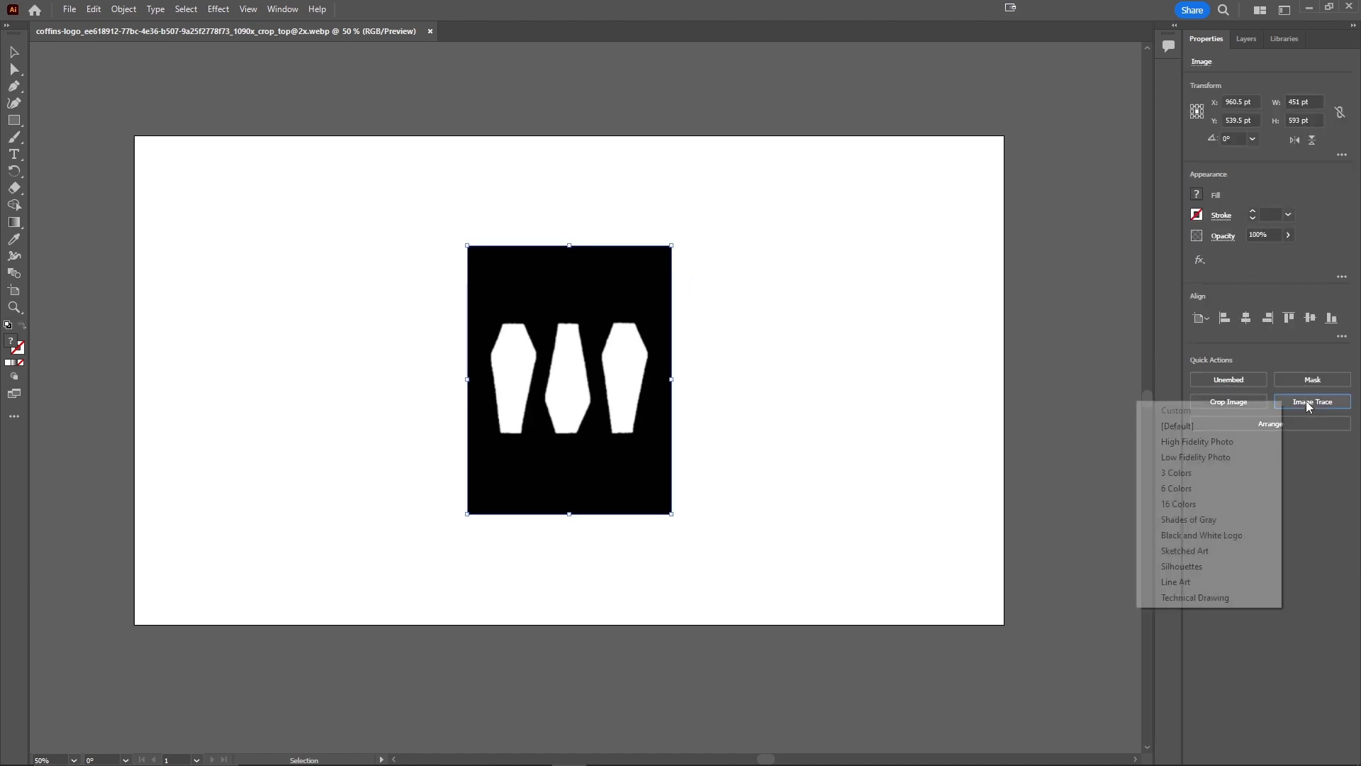
{"action": "left_click", "coordinate": [1234, 535]}
{"action": "left_click", "coordinate": [1276, 426]}
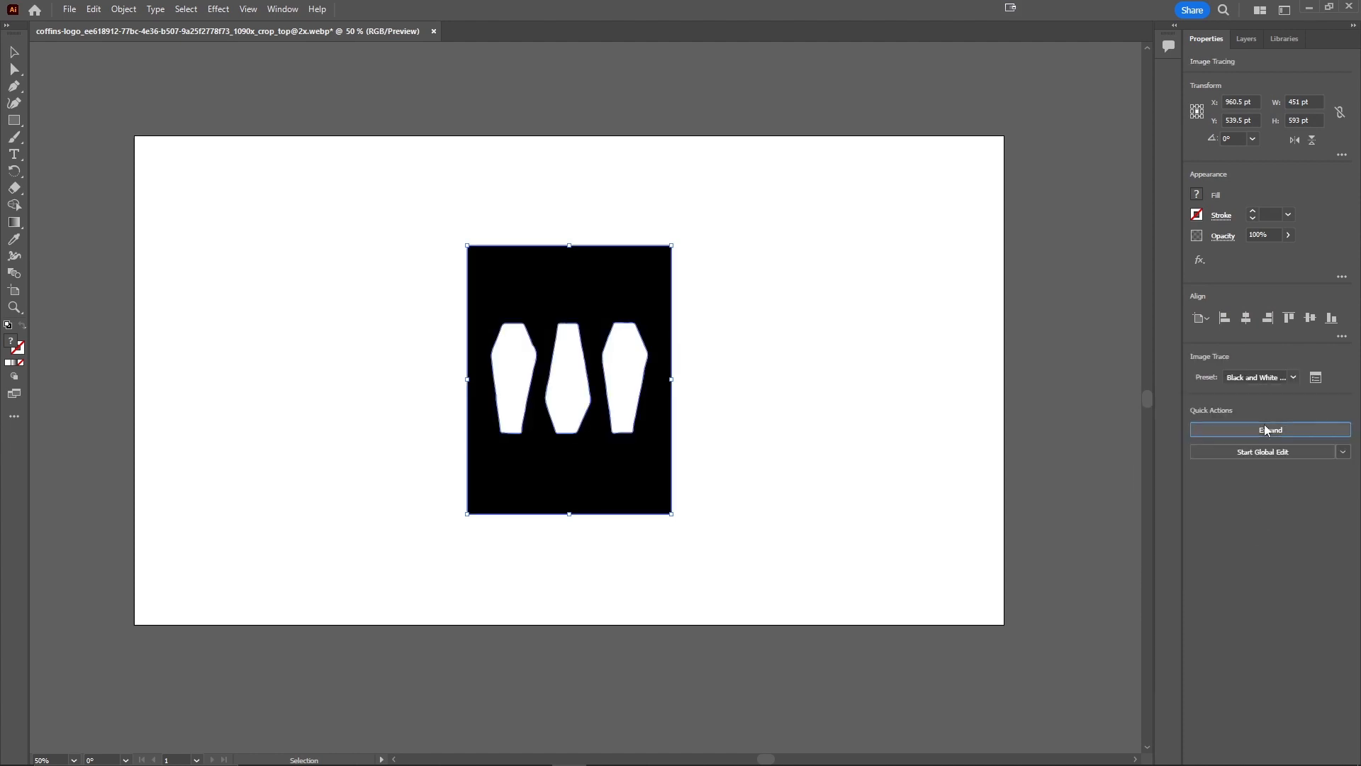
Step: Isolate the expanded logo group and delete its black background compound path
{"action": "right_click", "coordinate": [590, 287]}
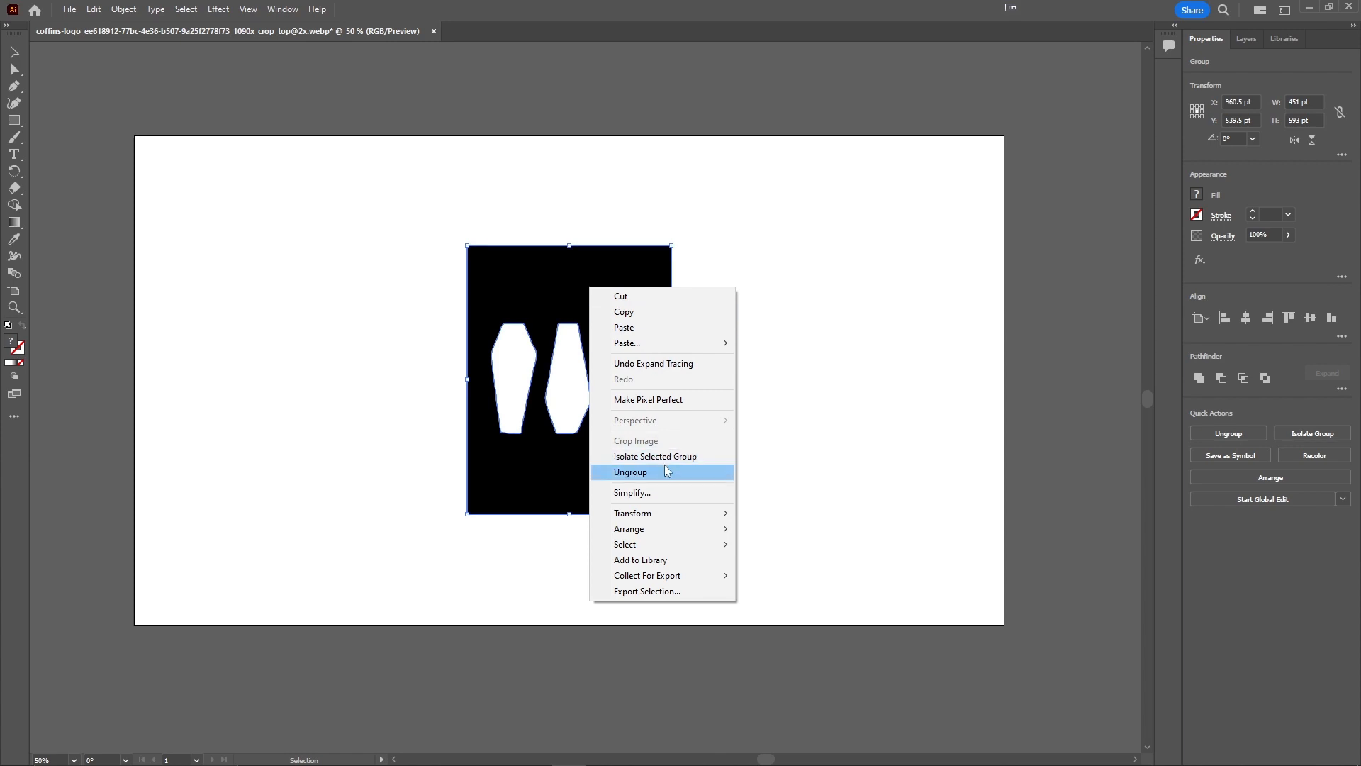
{"action": "left_click", "coordinate": [712, 458]}
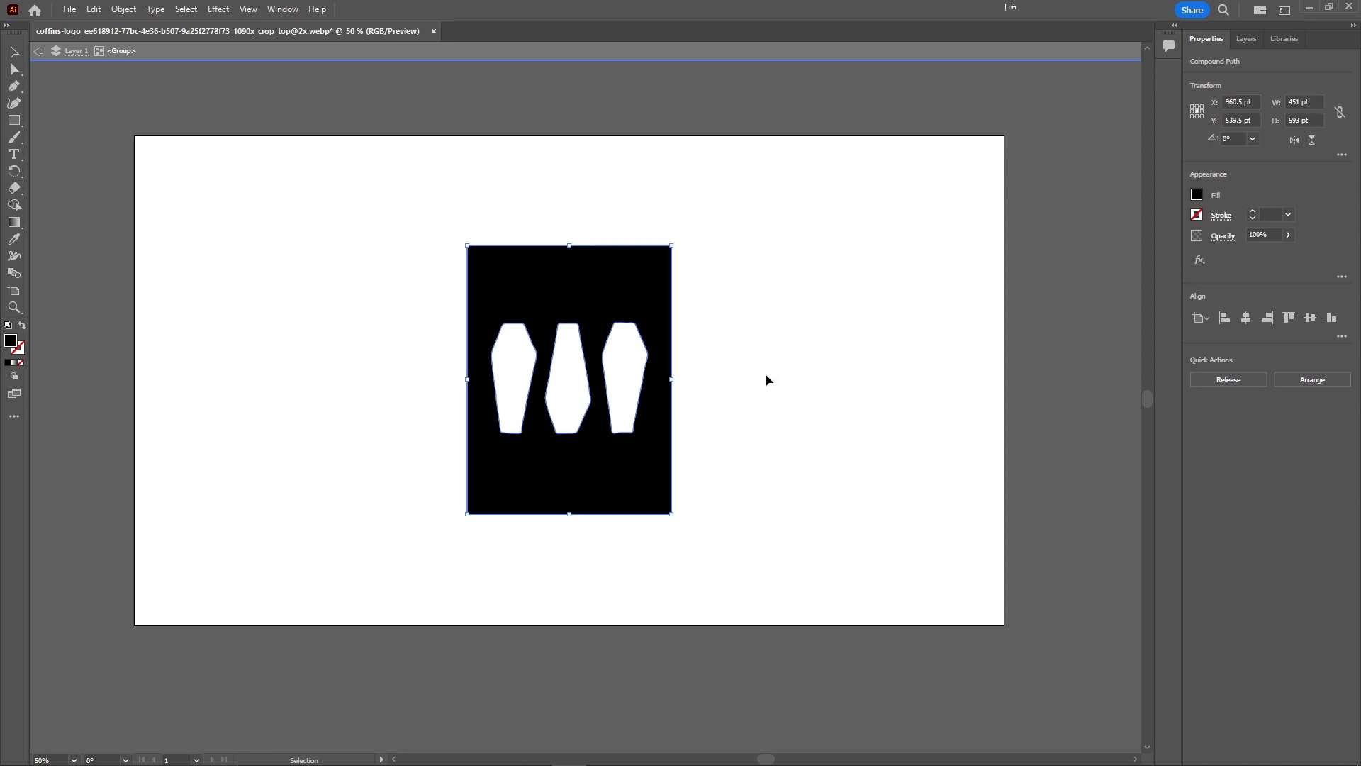
{"action": "key", "text": "Delete"}
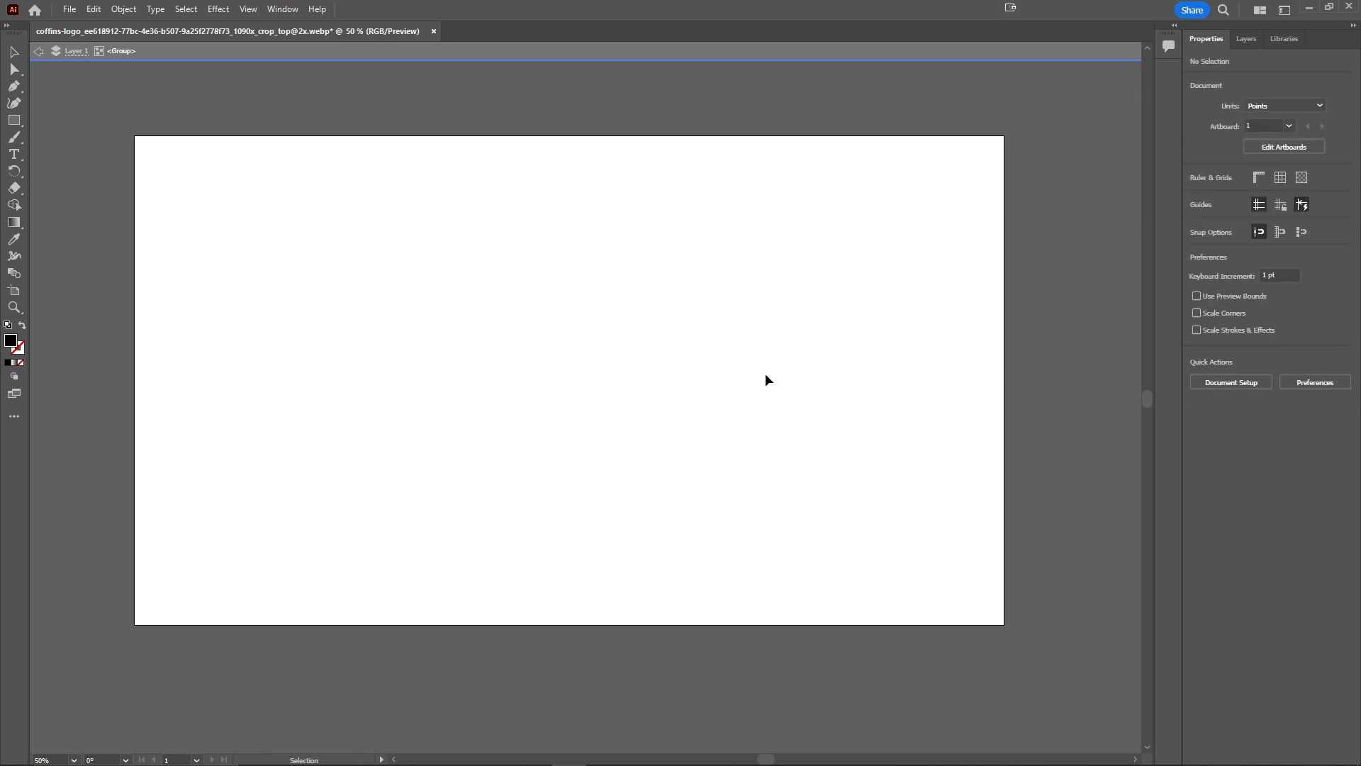
Step: Enlarge the three white coffin shapes together to about 1197 by 844 pt and centre them on the artboard
{"action": "left_click_drag", "start_coordinate": [804, 453], "coordinate": [1001, 242]}
{"action": "key", "text": "ctrl+z"}
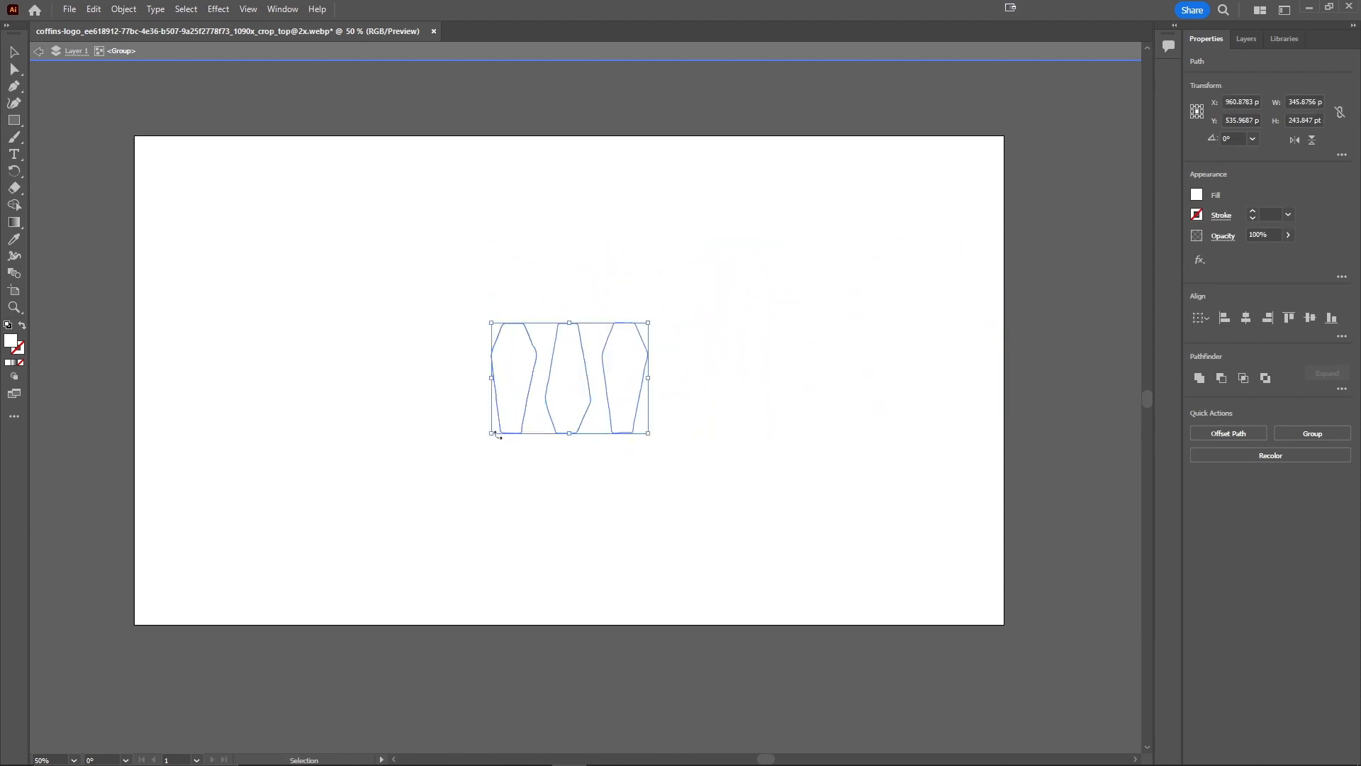
{"action": "left_click_drag", "start_coordinate": [492, 433], "coordinate": [254, 594]}
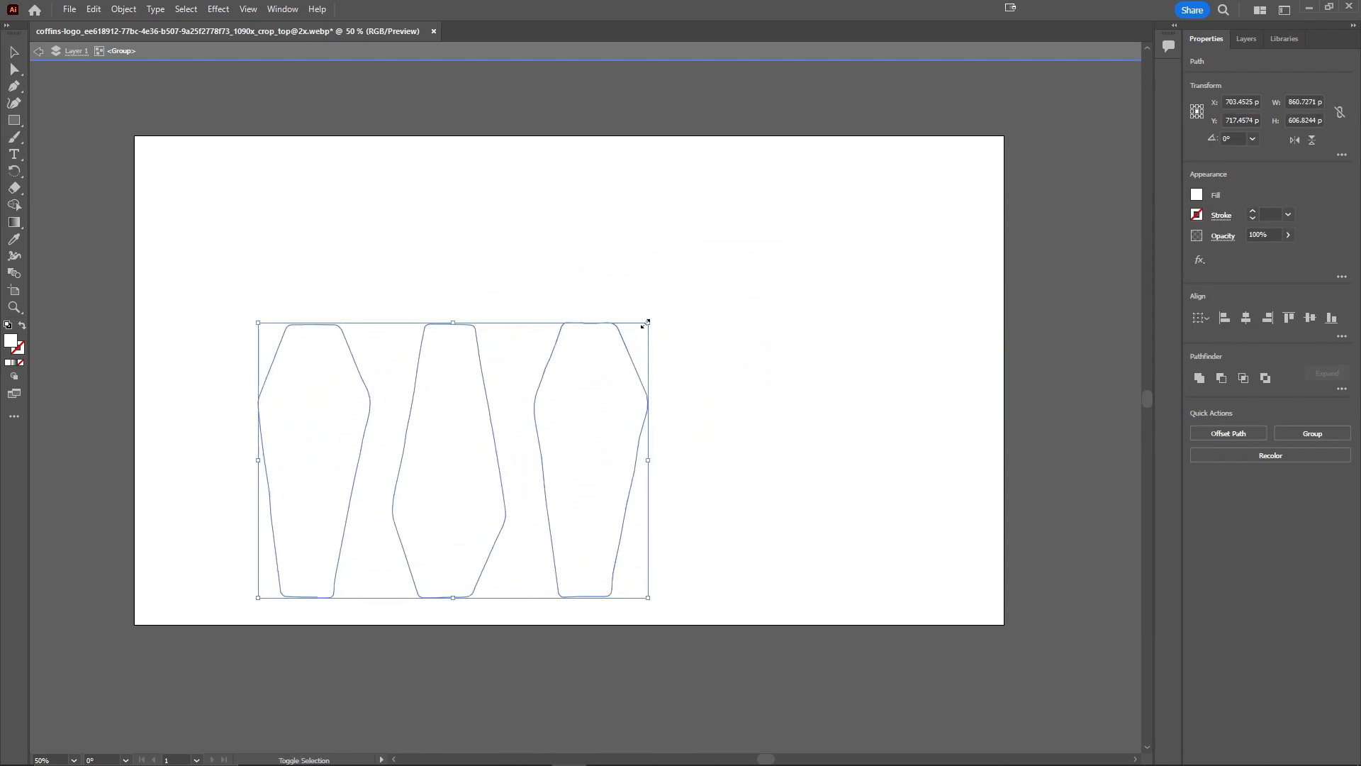
{"action": "left_click_drag", "start_coordinate": [648, 322], "coordinate": [800, 214]}
{"action": "left_click_drag", "start_coordinate": [675, 406], "coordinate": [715, 380]}
Step: Fill all three coffin shapes with black
{"action": "left_click", "coordinate": [890, 461]}
{"action": "left_click", "coordinate": [787, 432]}
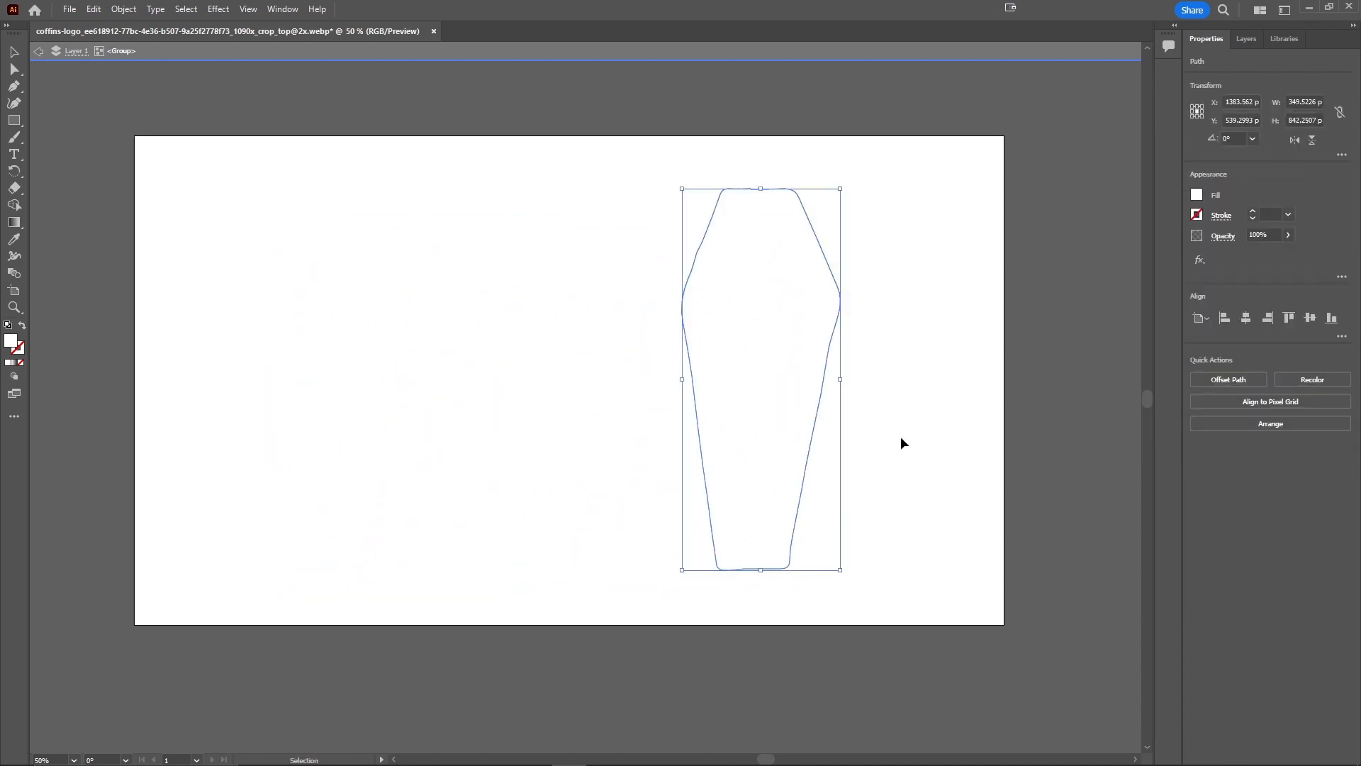
{"action": "left_click_drag", "start_coordinate": [936, 393], "coordinate": [138, 300]}
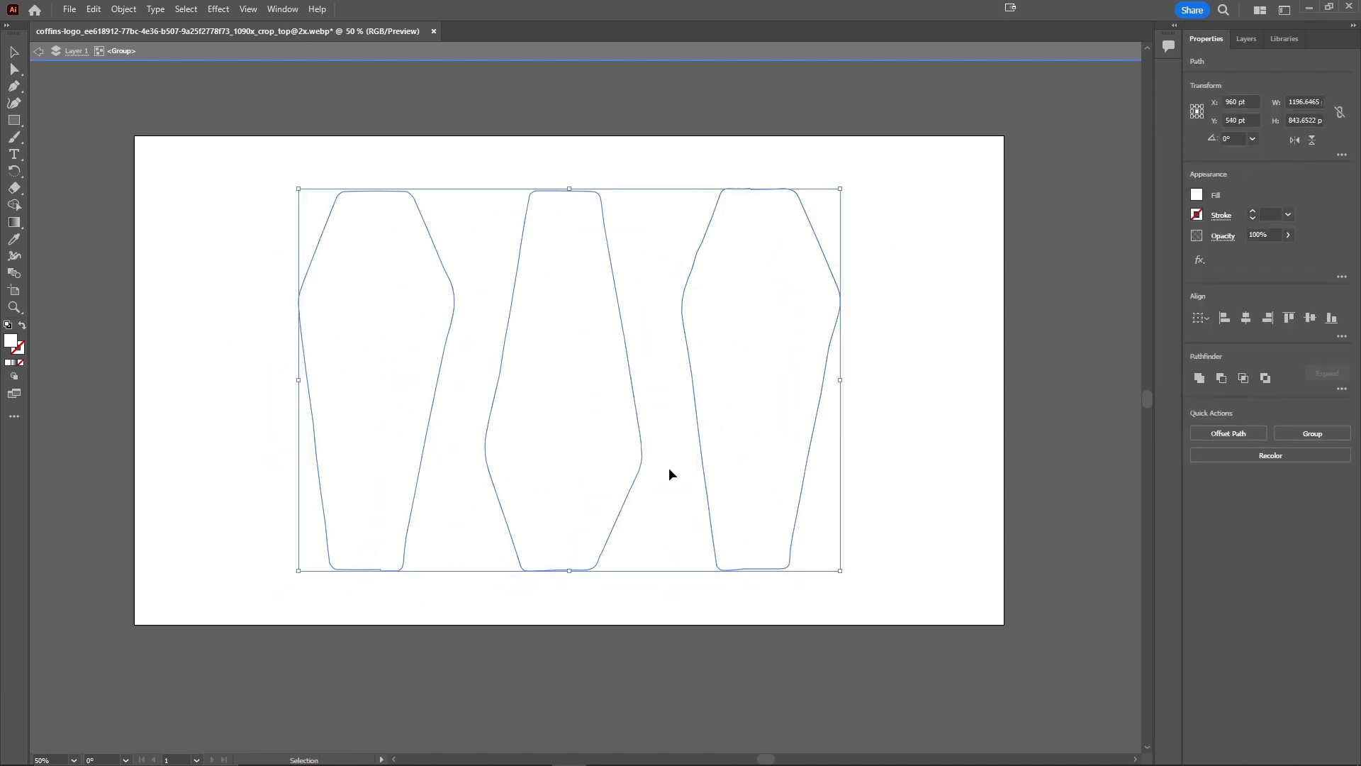
{"action": "left_click", "coordinate": [1196, 194]}
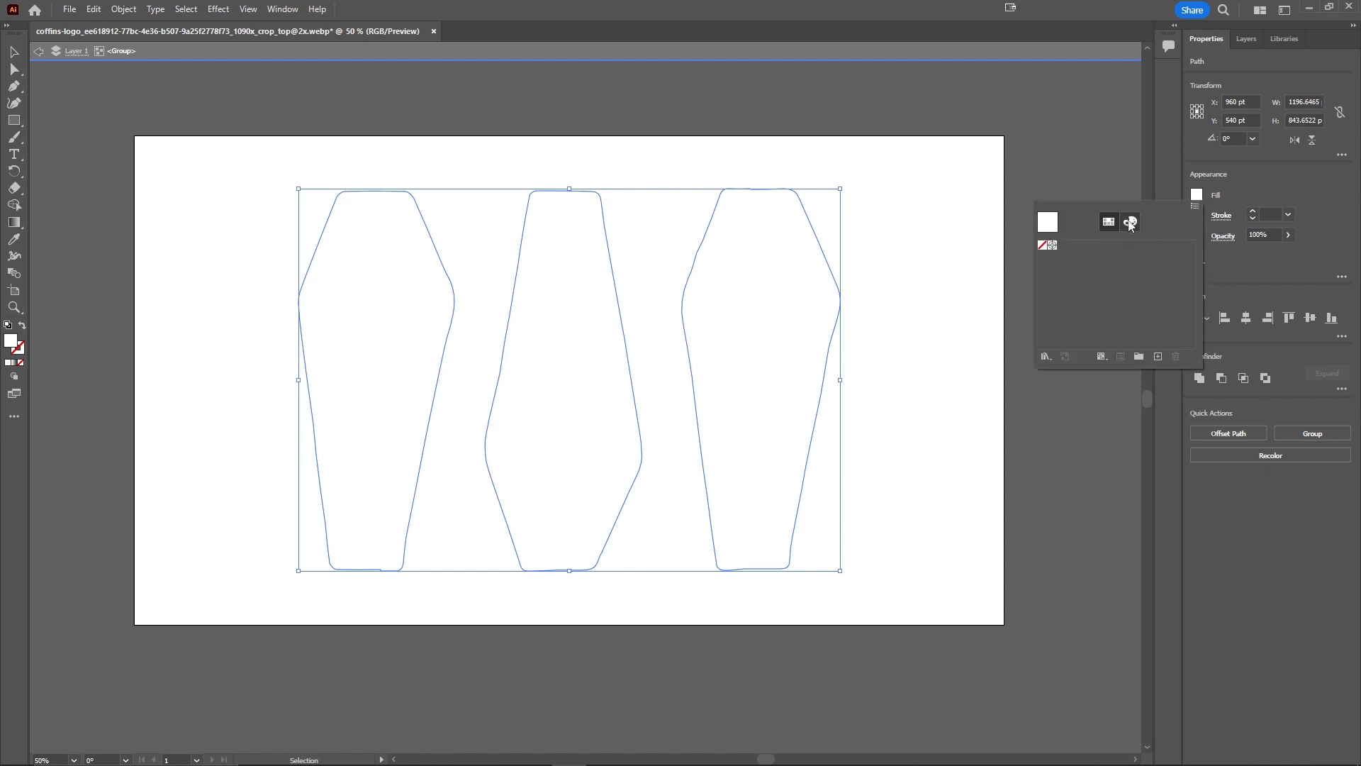
{"action": "left_click", "coordinate": [1130, 221]}
{"action": "left_click", "coordinate": [1188, 347]}
{"action": "left_click", "coordinate": [989, 383]}
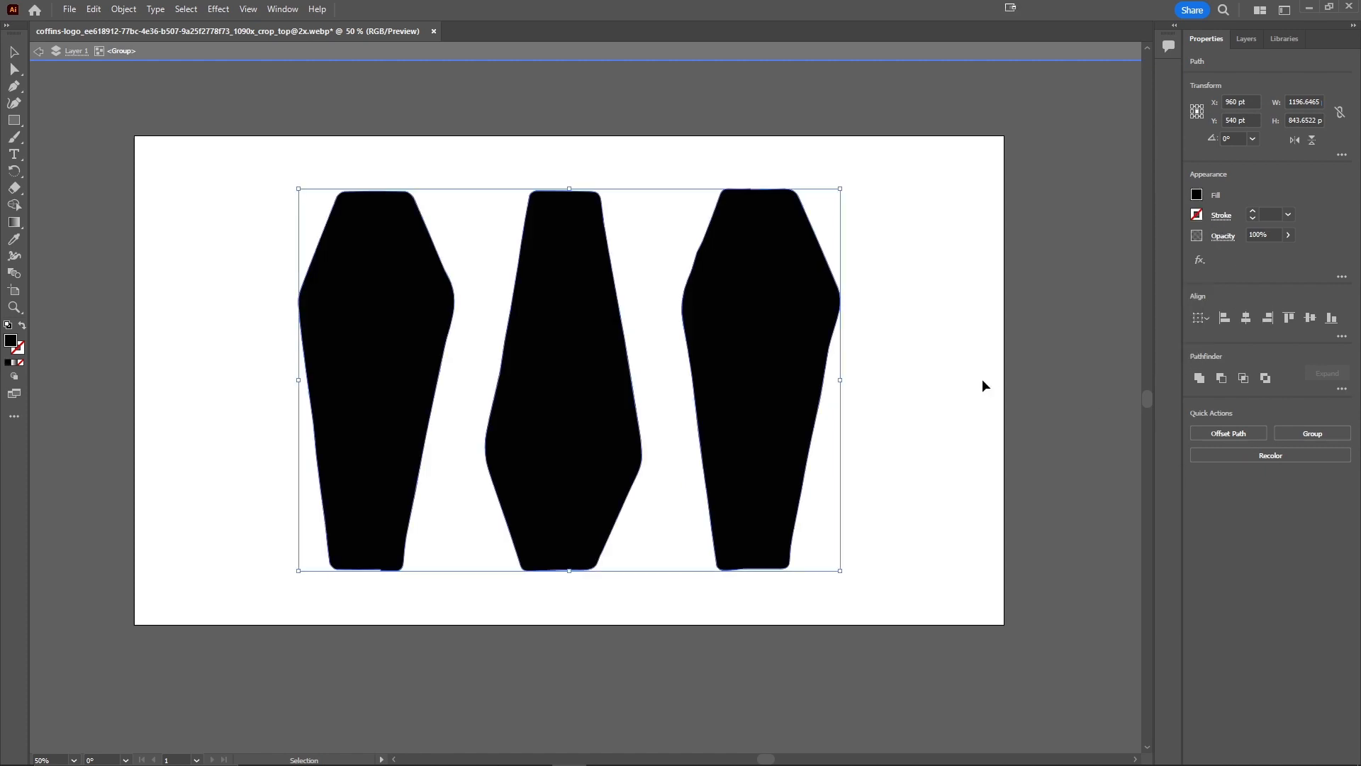
{"action": "left_click", "coordinate": [983, 381]}
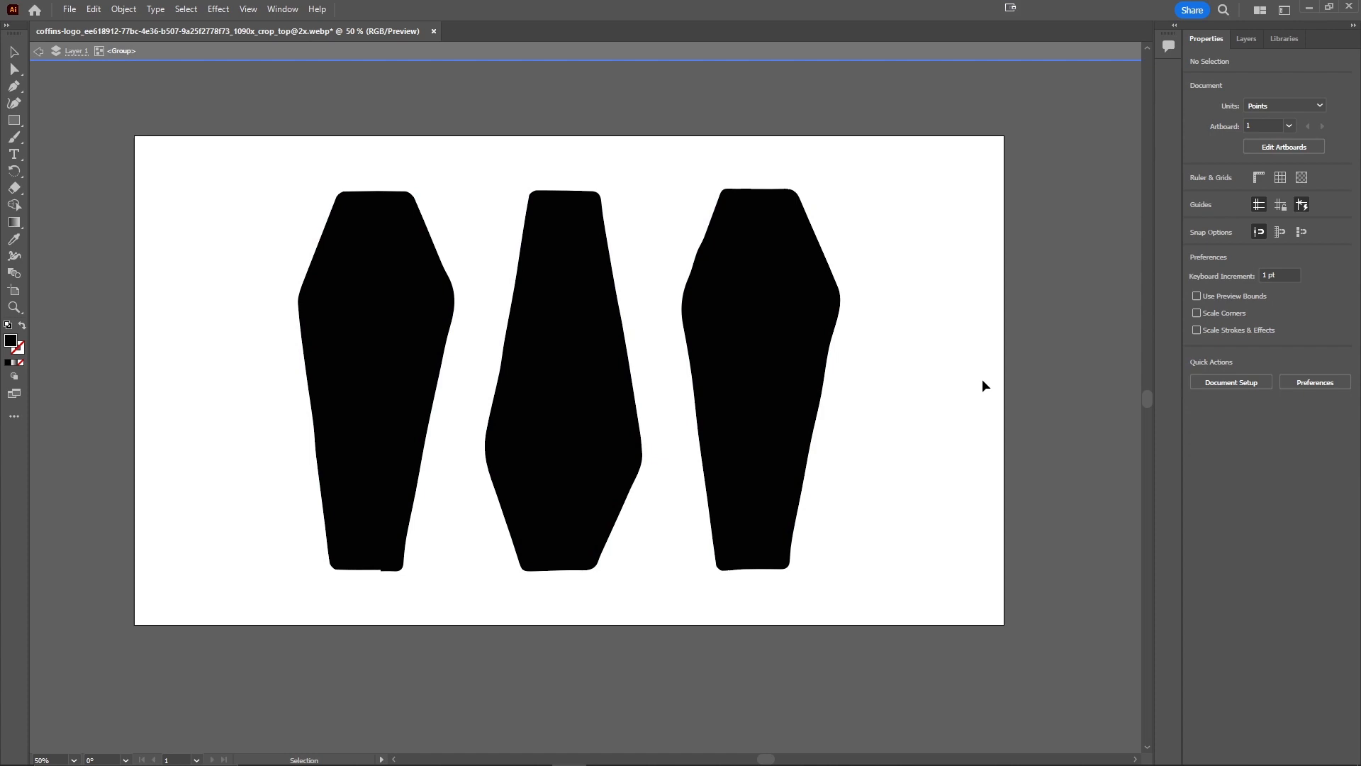
Step: Exit the logo group's isolation mode and leave the coffin shapes deselected
{"action": "left_click_drag", "start_coordinate": [875, 376], "coordinate": [211, 255]}
{"action": "double_click", "coordinate": [194, 224]}
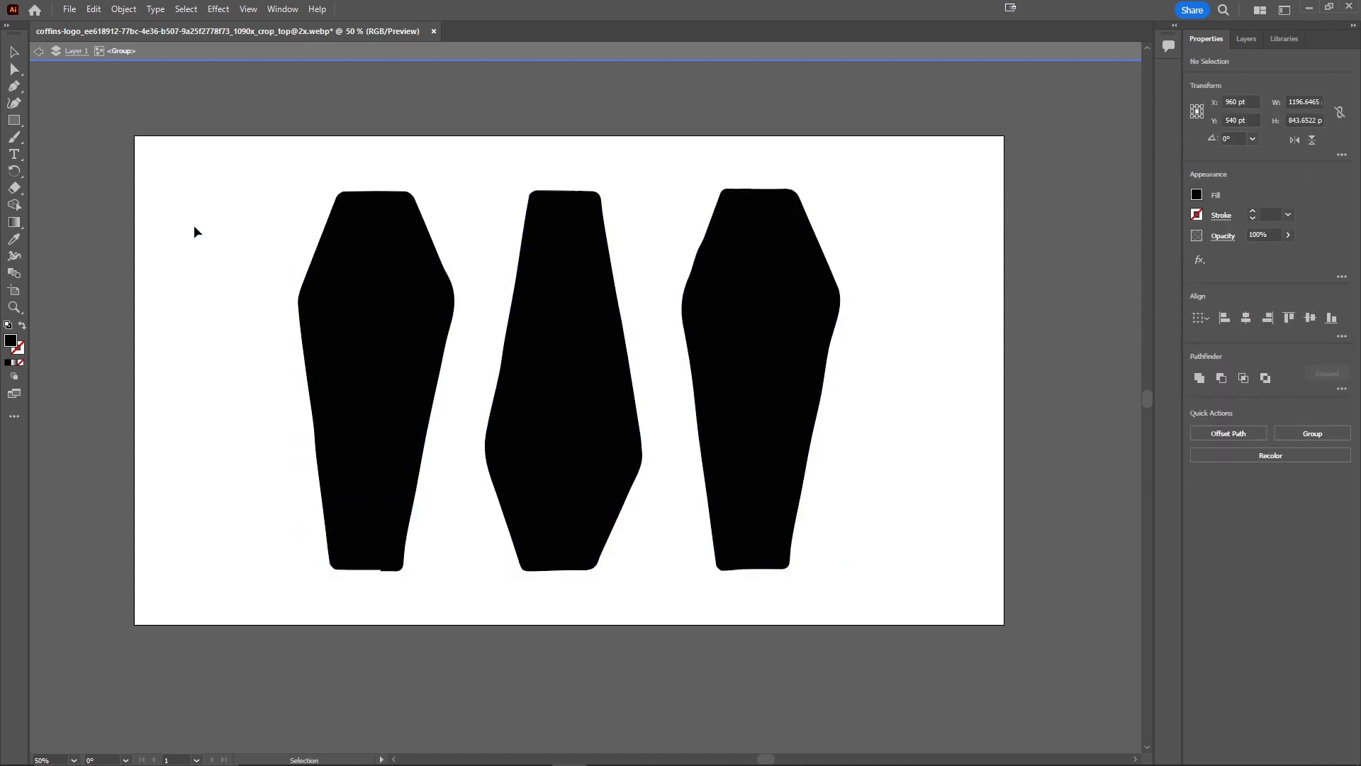
{"action": "left_click_drag", "start_coordinate": [937, 475], "coordinate": [257, 268]}
{"action": "left_click", "coordinate": [193, 223]}
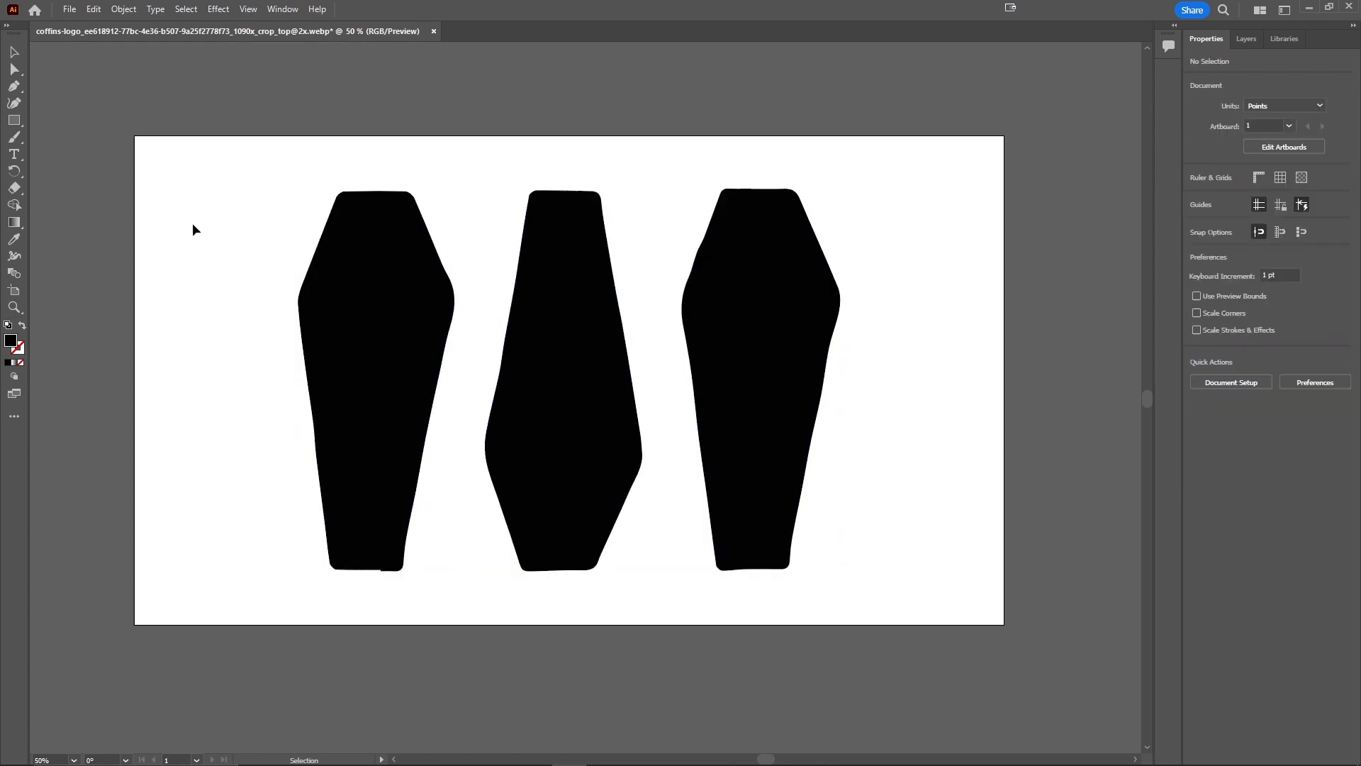
{"action": "left_click", "coordinate": [71, 10]}
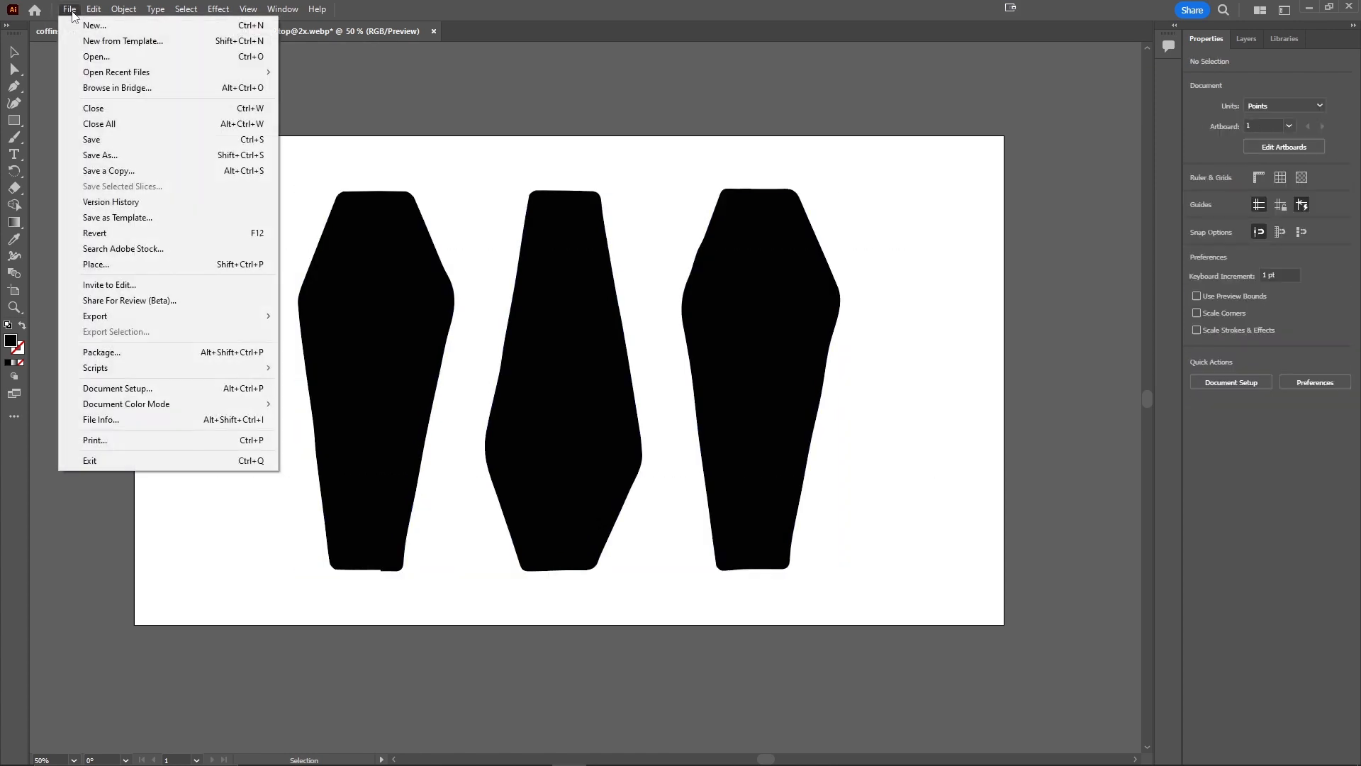
{"action": "left_click", "coordinate": [123, 154]}
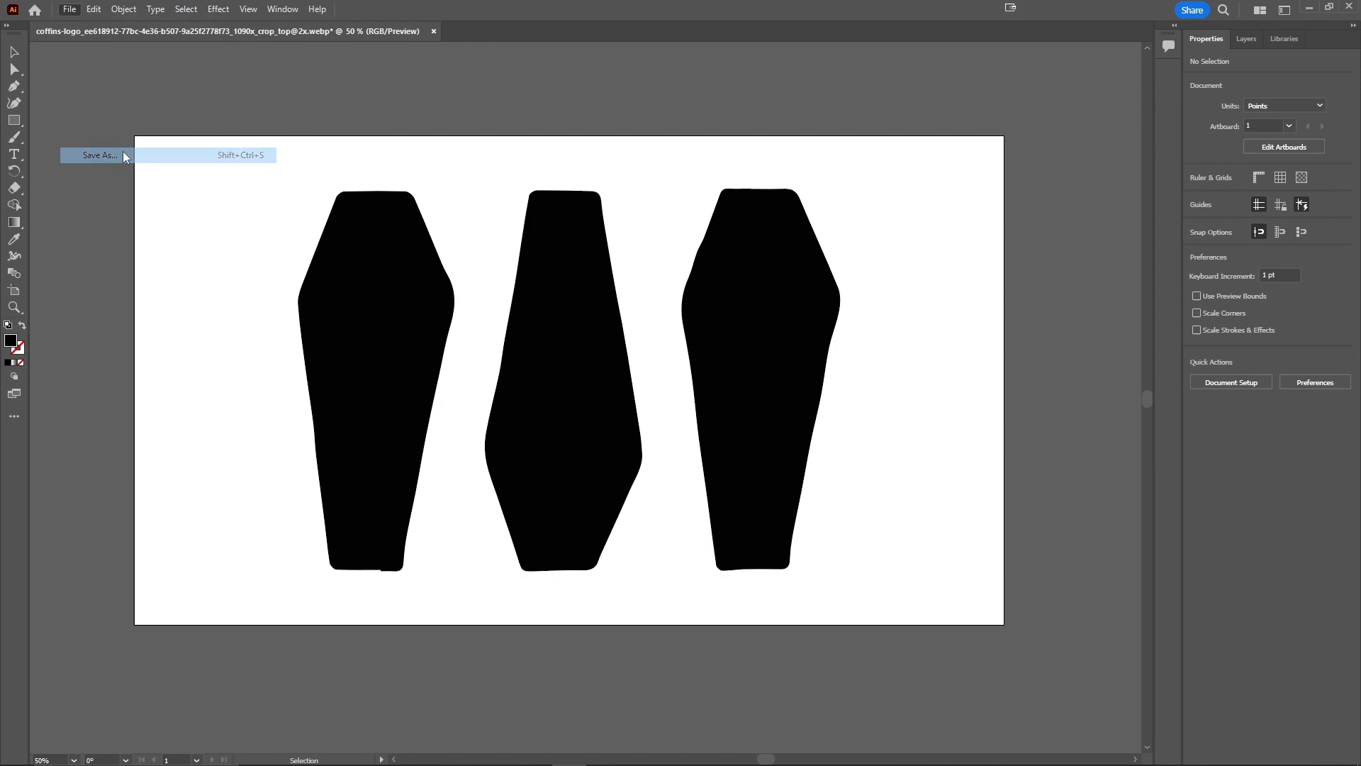
{"action": "left_click", "coordinate": [237, 326]}
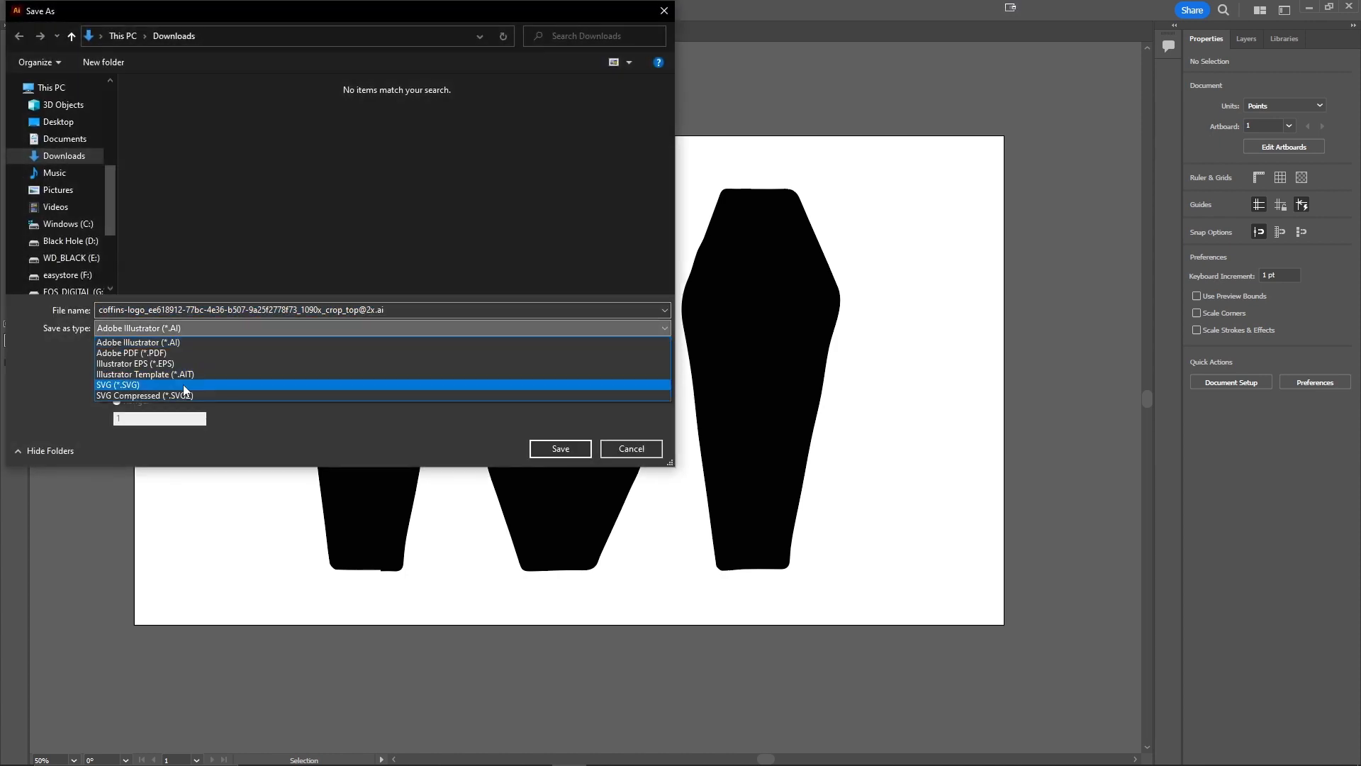
{"action": "left_click", "coordinate": [184, 386]}
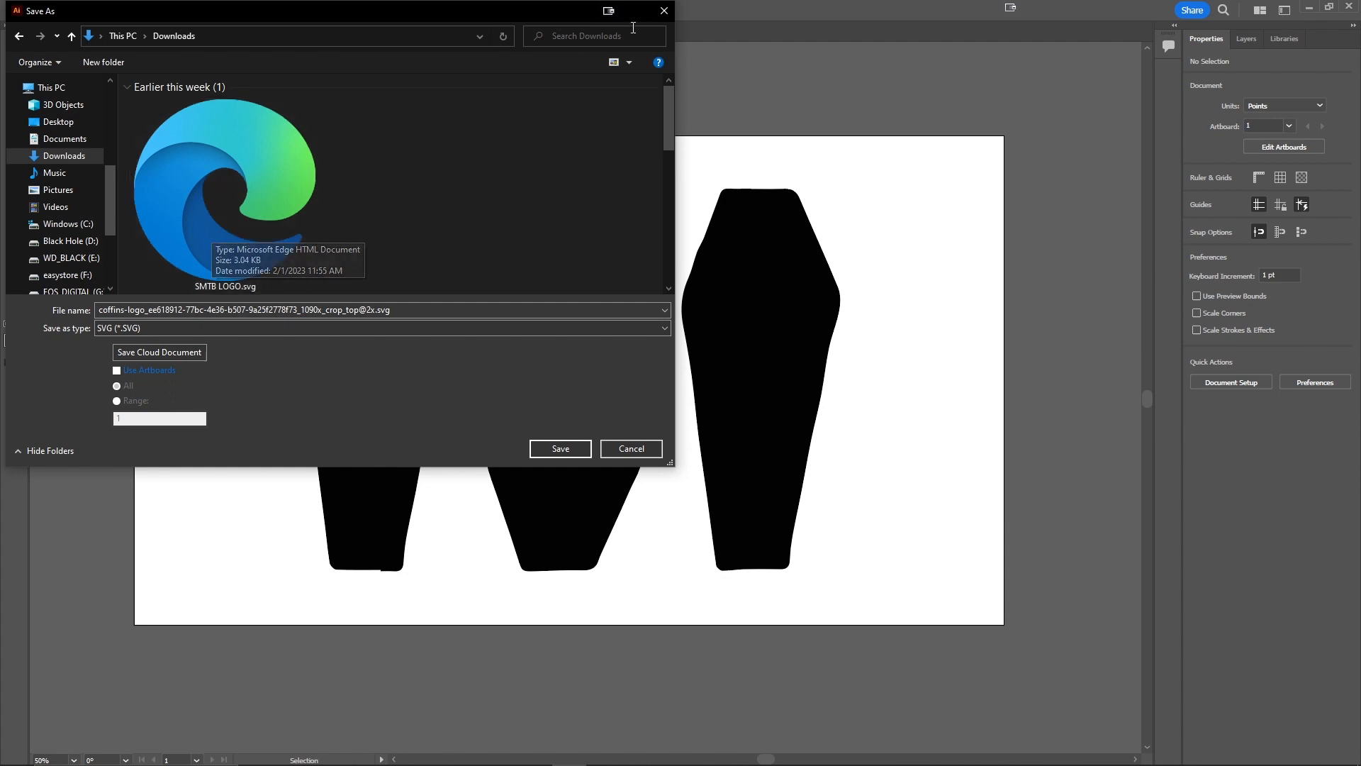
{"action": "left_click", "coordinate": [664, 11]}
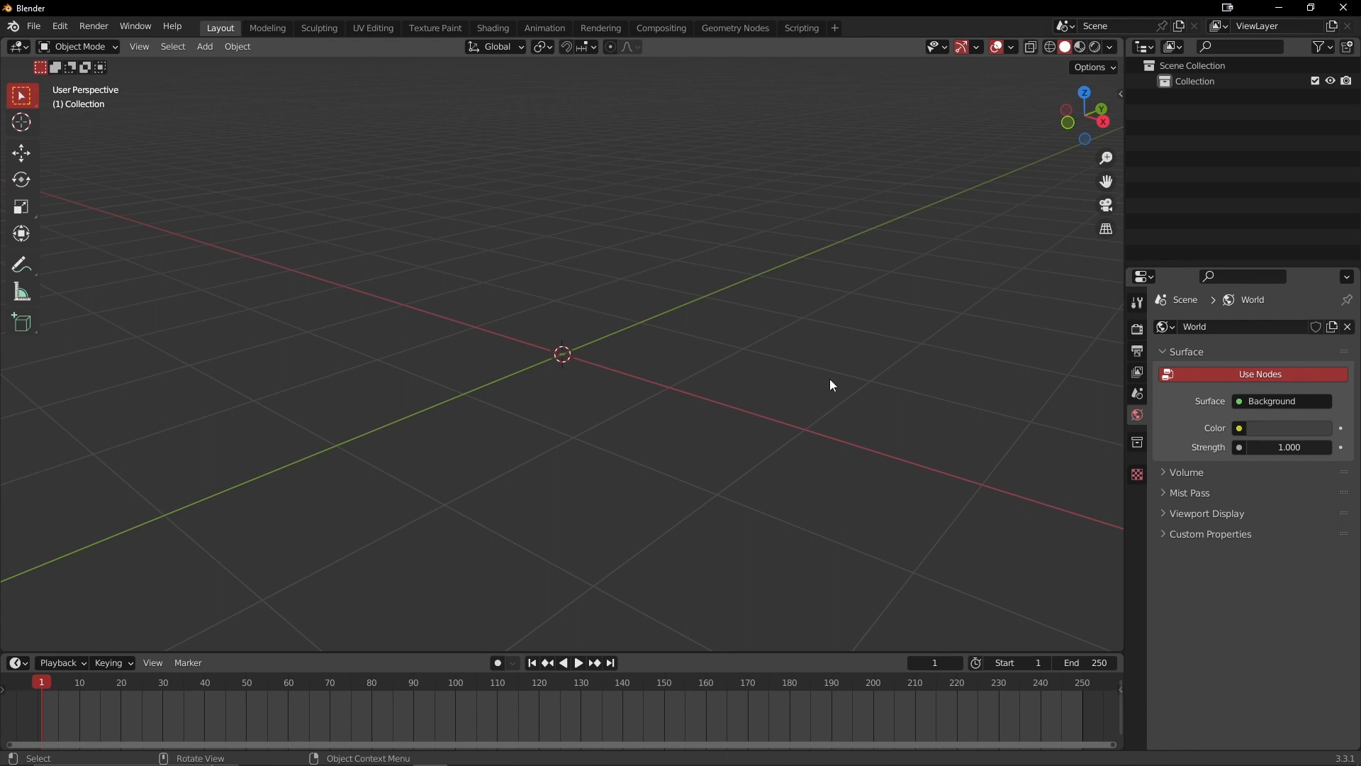
Step: Switch to Blender, show the scene's render settings and make the timeline area taller
{"action": "left_click", "coordinate": [1137, 330]}
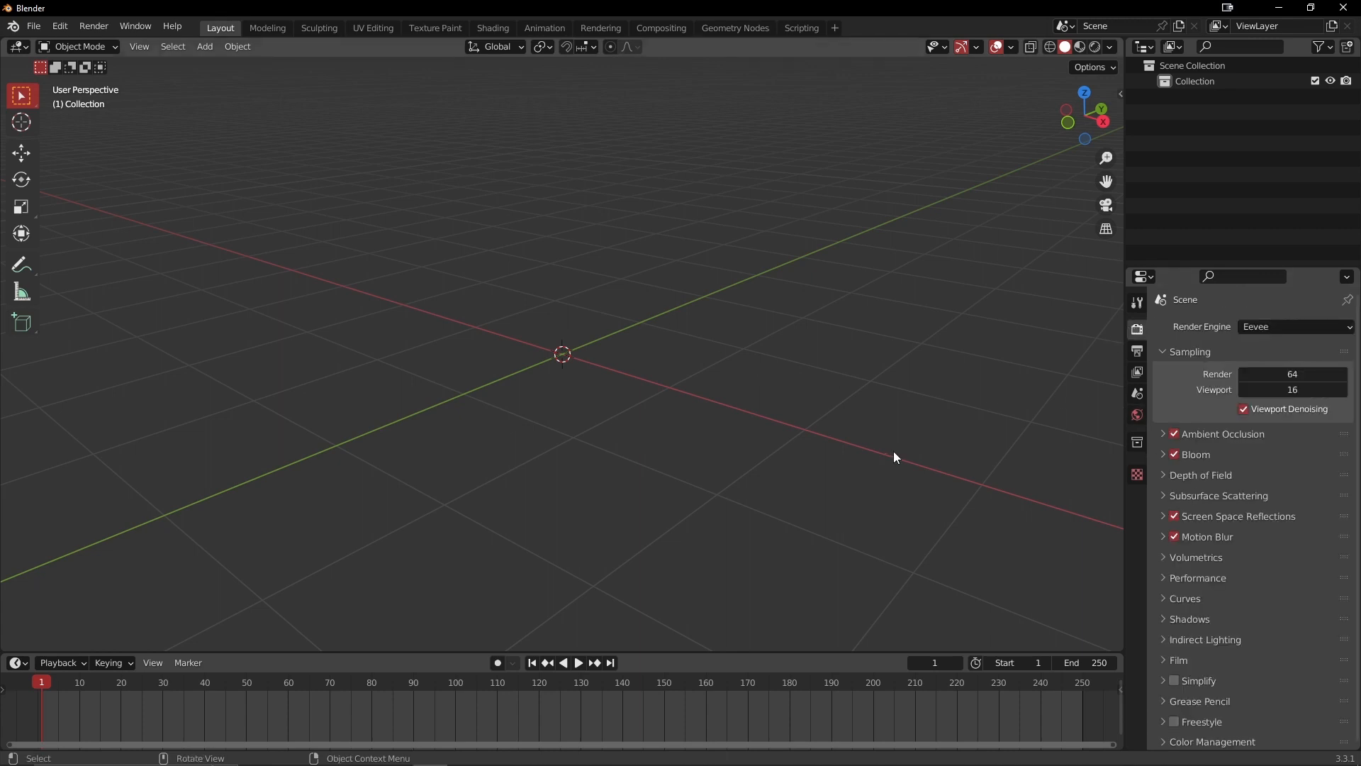
{"action": "left_click_drag", "start_coordinate": [709, 652], "coordinate": [711, 601]}
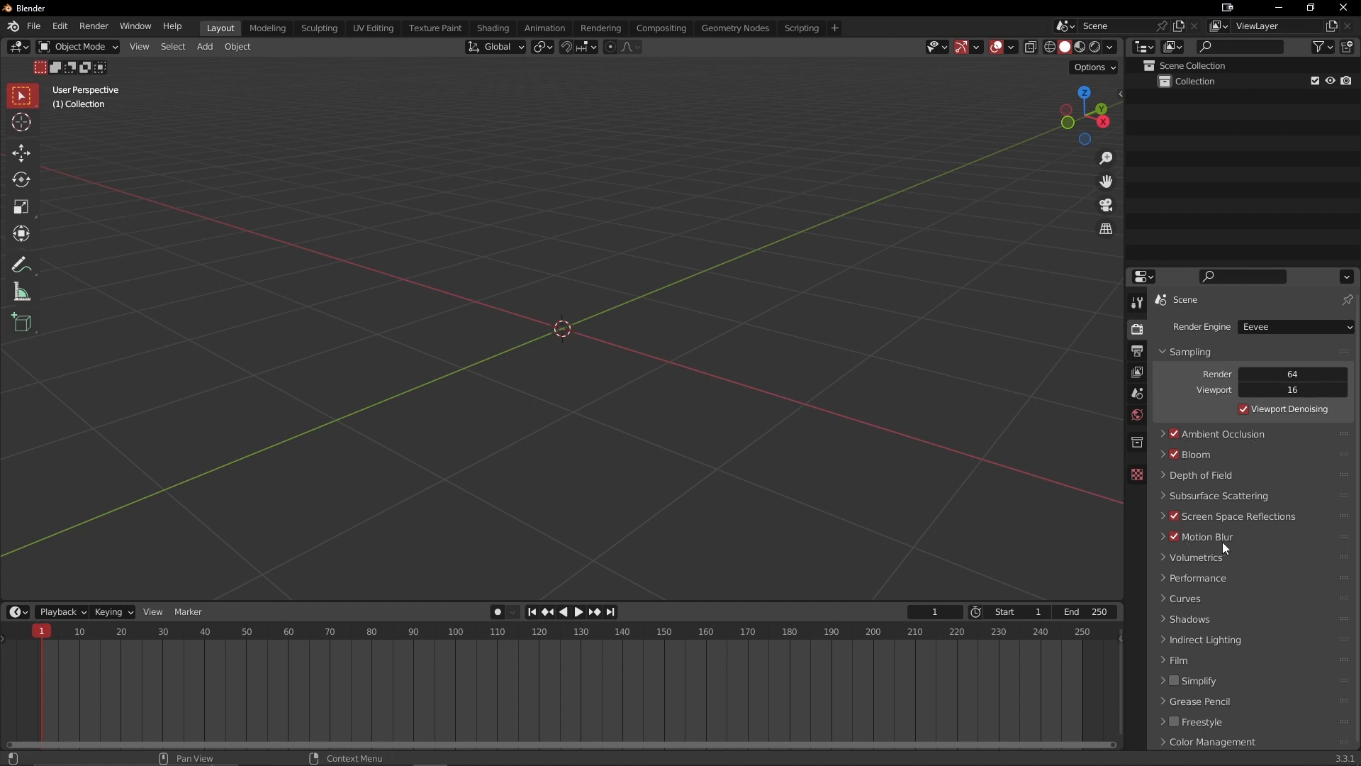
{"action": "scroll", "coordinate": [1228, 545], "scroll_direction": "down", "scroll_amount": 1}
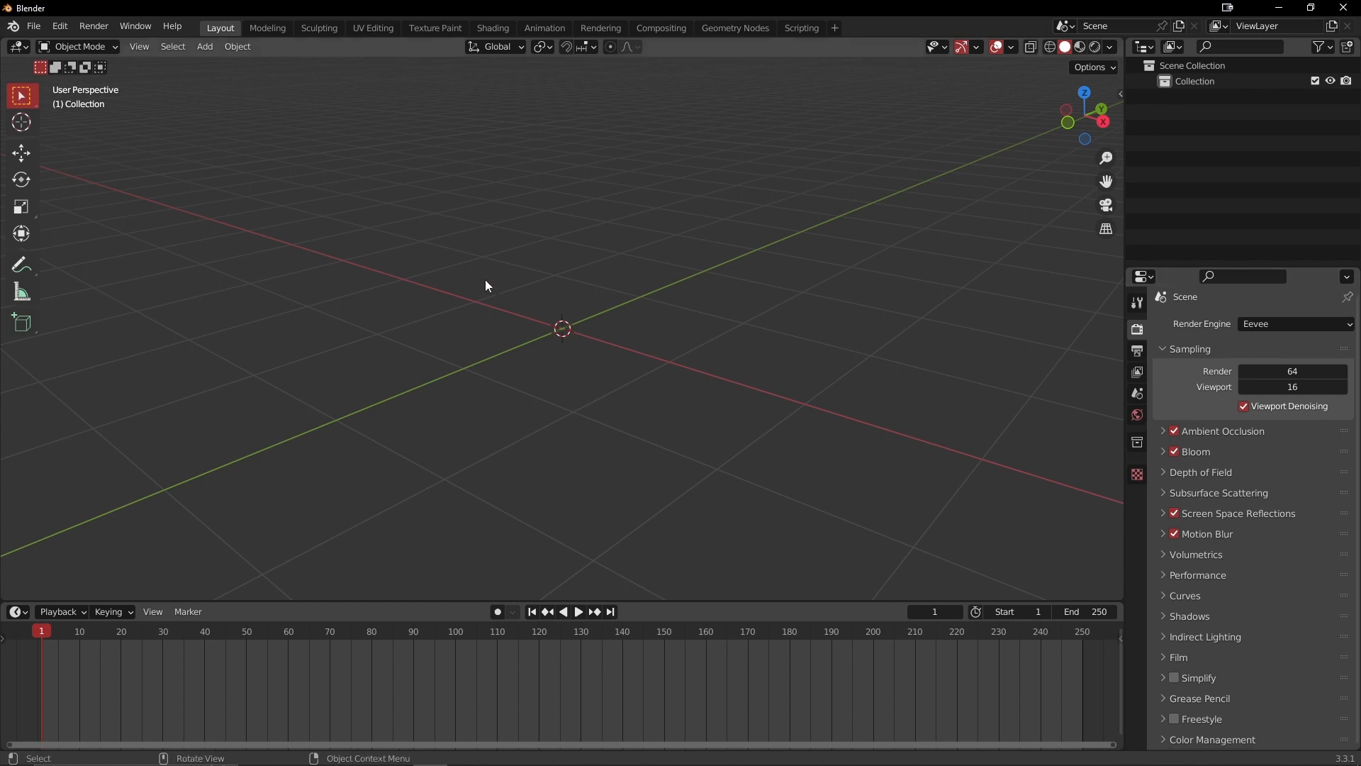
Step: Check in the preferences that the Node Wrangler add-on is enabled, searching the add-ons for "Node"
{"action": "left_click", "coordinate": [53, 26]}
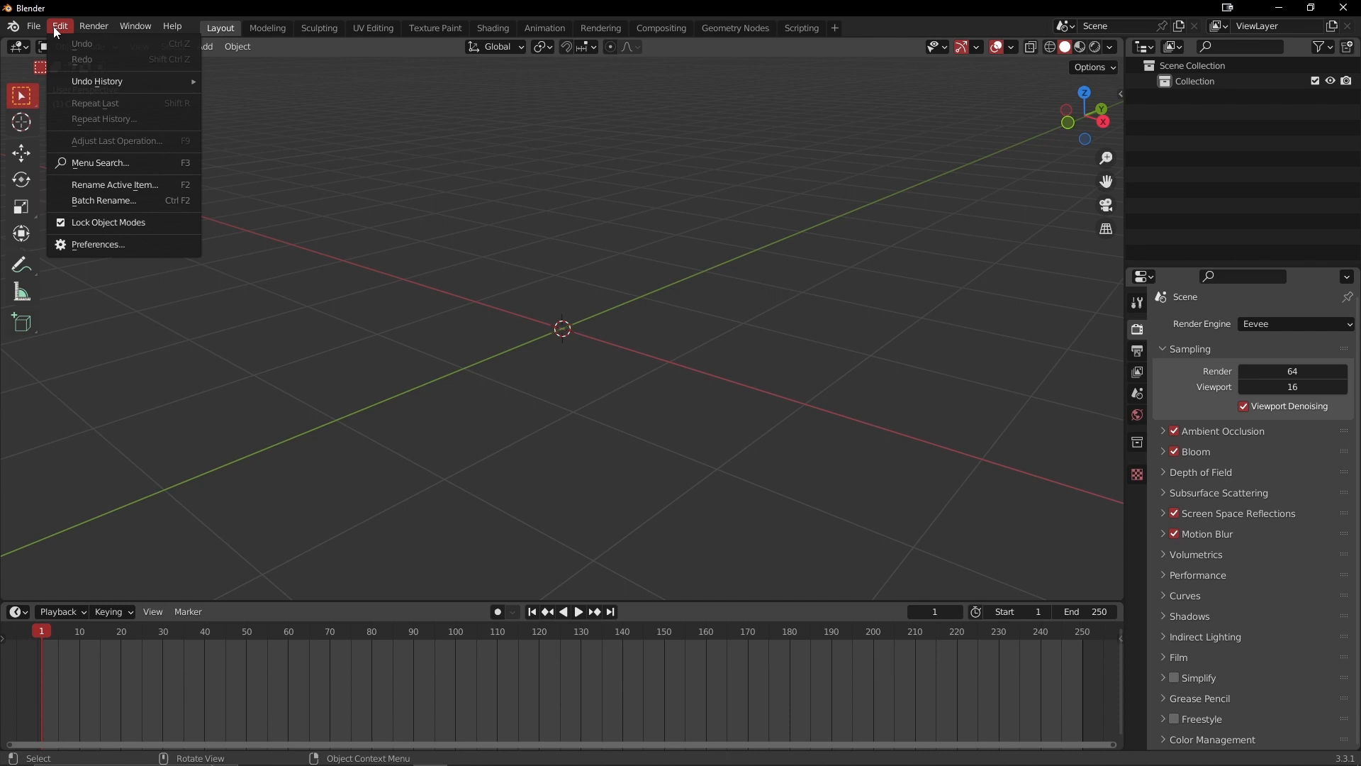
{"action": "left_click", "coordinate": [116, 244]}
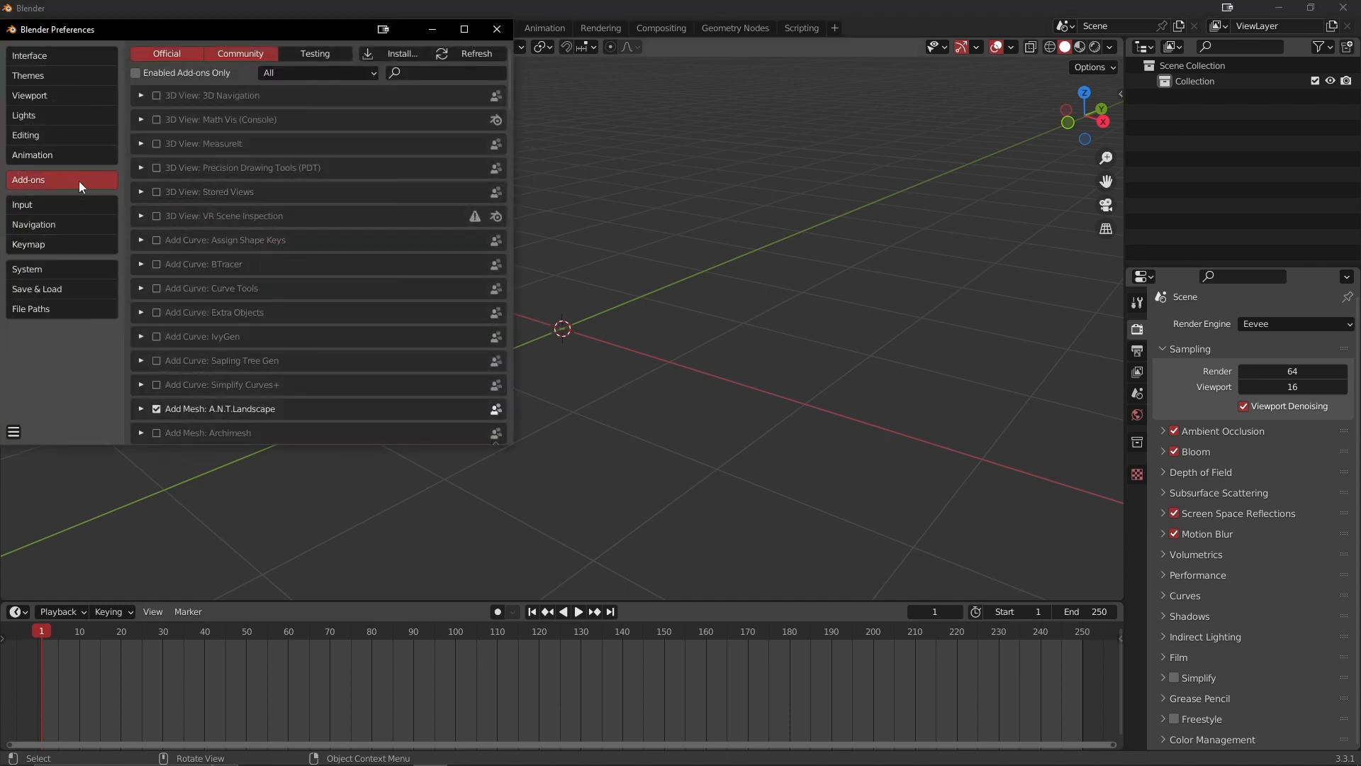
{"action": "left_click", "coordinate": [432, 74]}
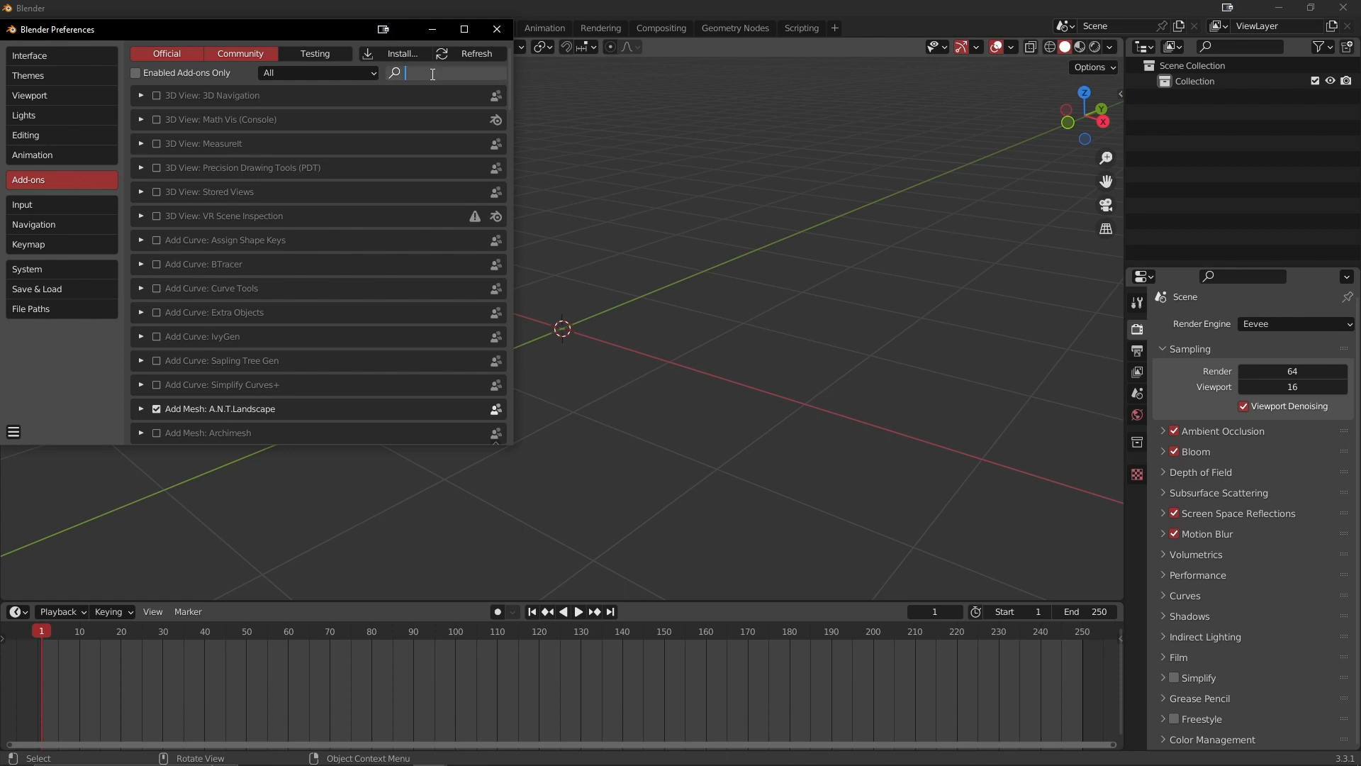
{"action": "type", "text": "Node"}
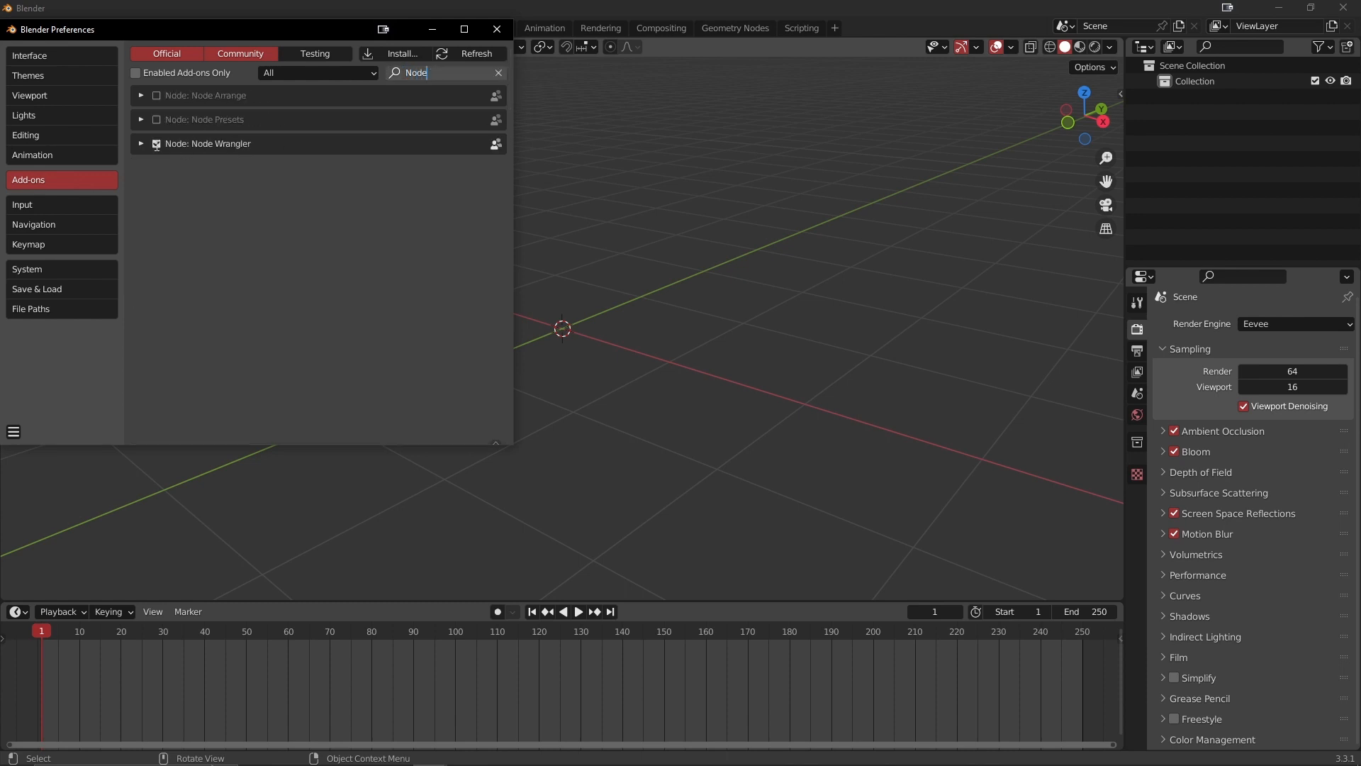
{"action": "left_click", "coordinate": [496, 28]}
Step: Import SMTB LOGO.svg from the Downloads folder as Scalable Vector Graphics
{"action": "mouse_move", "coordinate": [516, 341]}
{"action": "middle_mouse_down"}
{"action": "mouse_move", "coordinate": [560, 352]}
{"action": "mouse_move", "coordinate": [529, 335]}
{"action": "middle_mouse_up"}
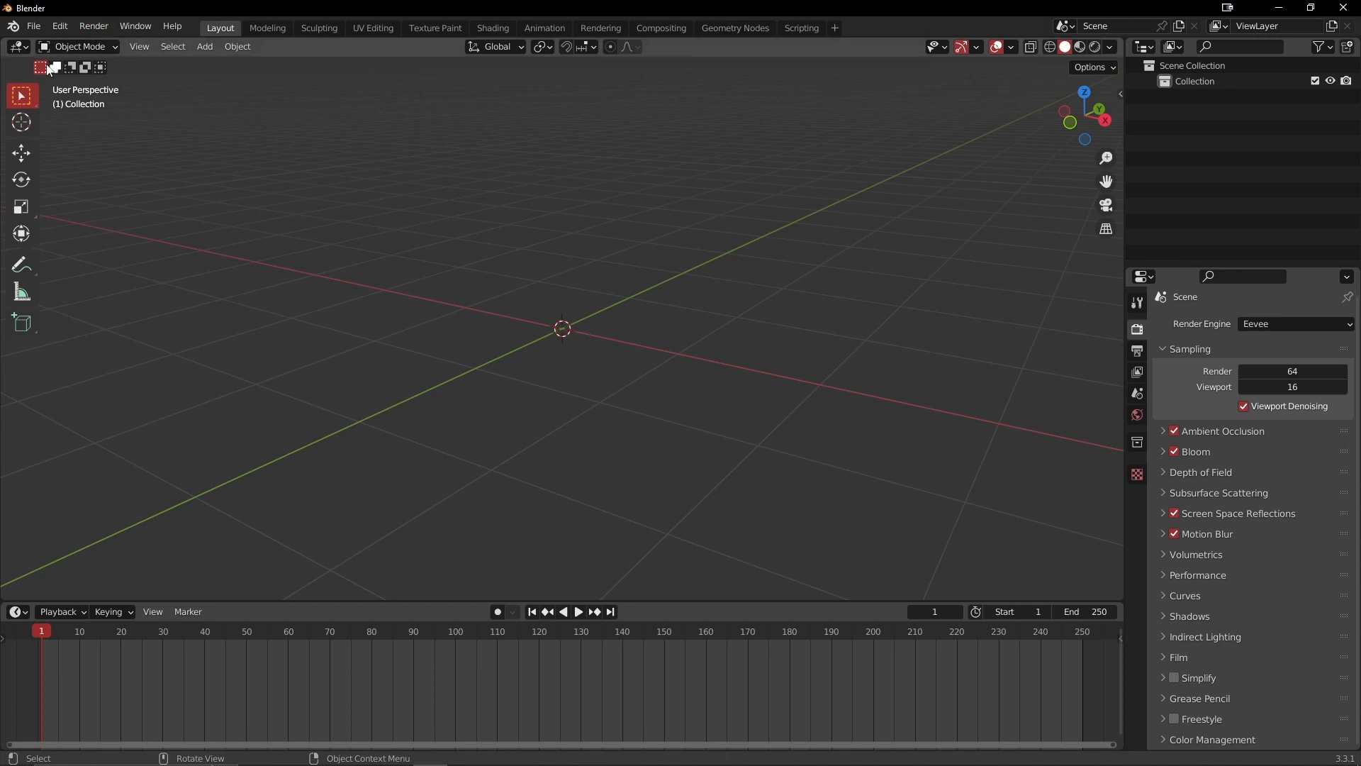
{"action": "left_click", "coordinate": [34, 26]}
{"action": "mouse_move", "coordinate": [114, 238]}
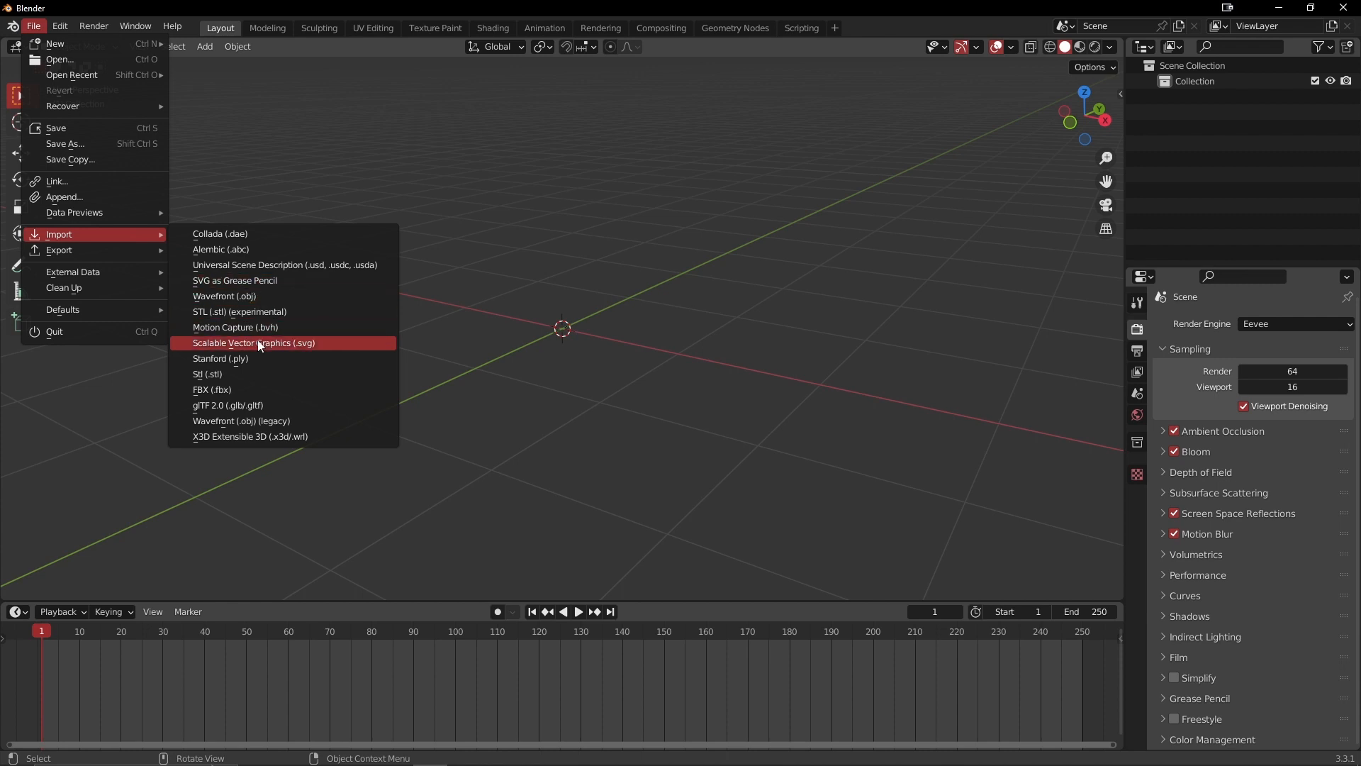
{"action": "left_click", "coordinate": [219, 343]}
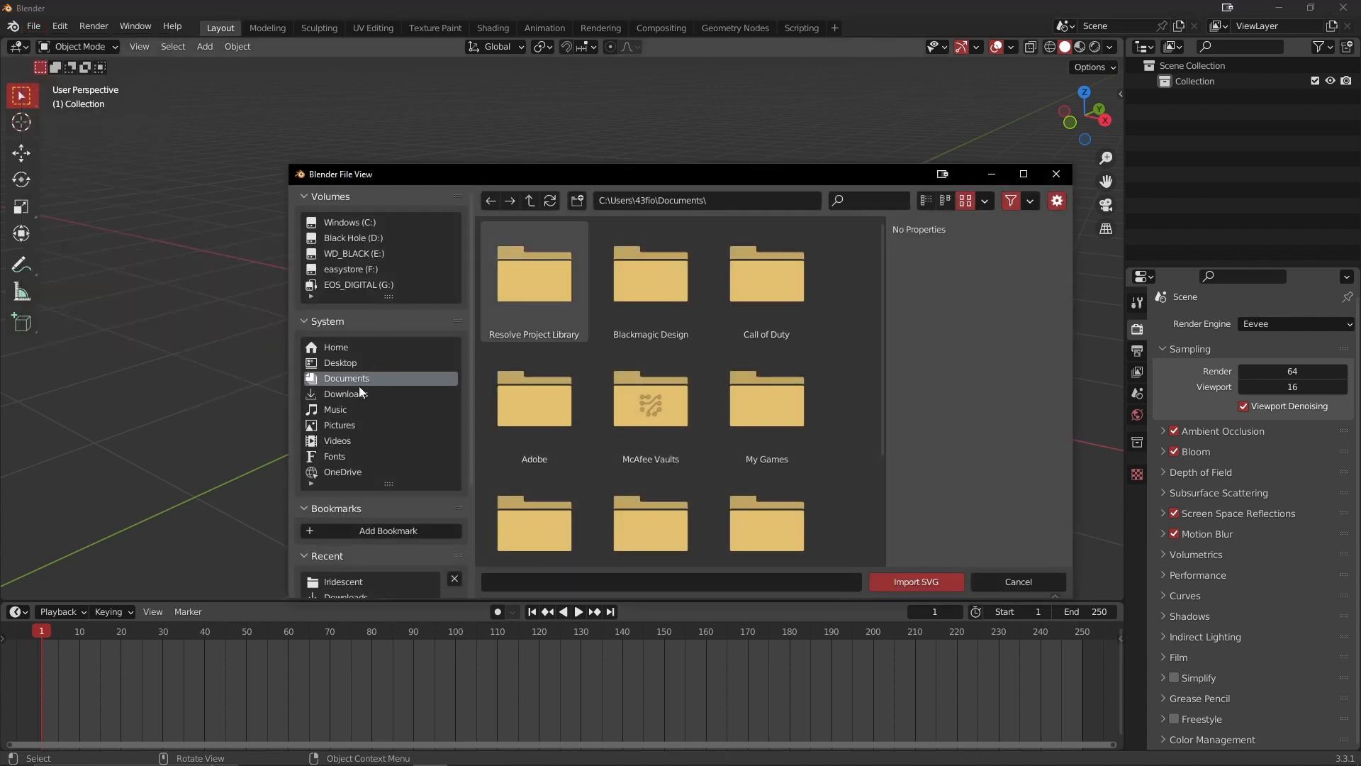
{"action": "left_click", "coordinate": [359, 392]}
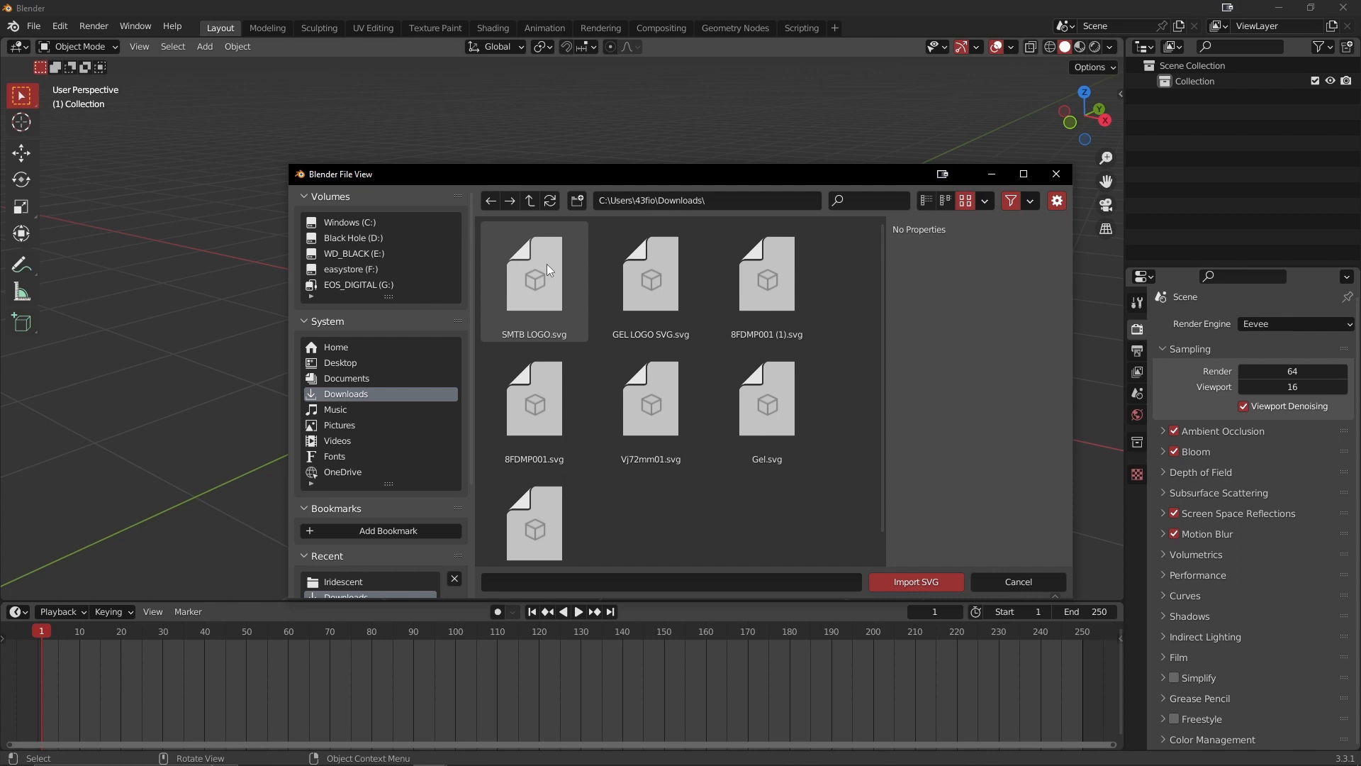
{"action": "double_click", "coordinate": [547, 264]}
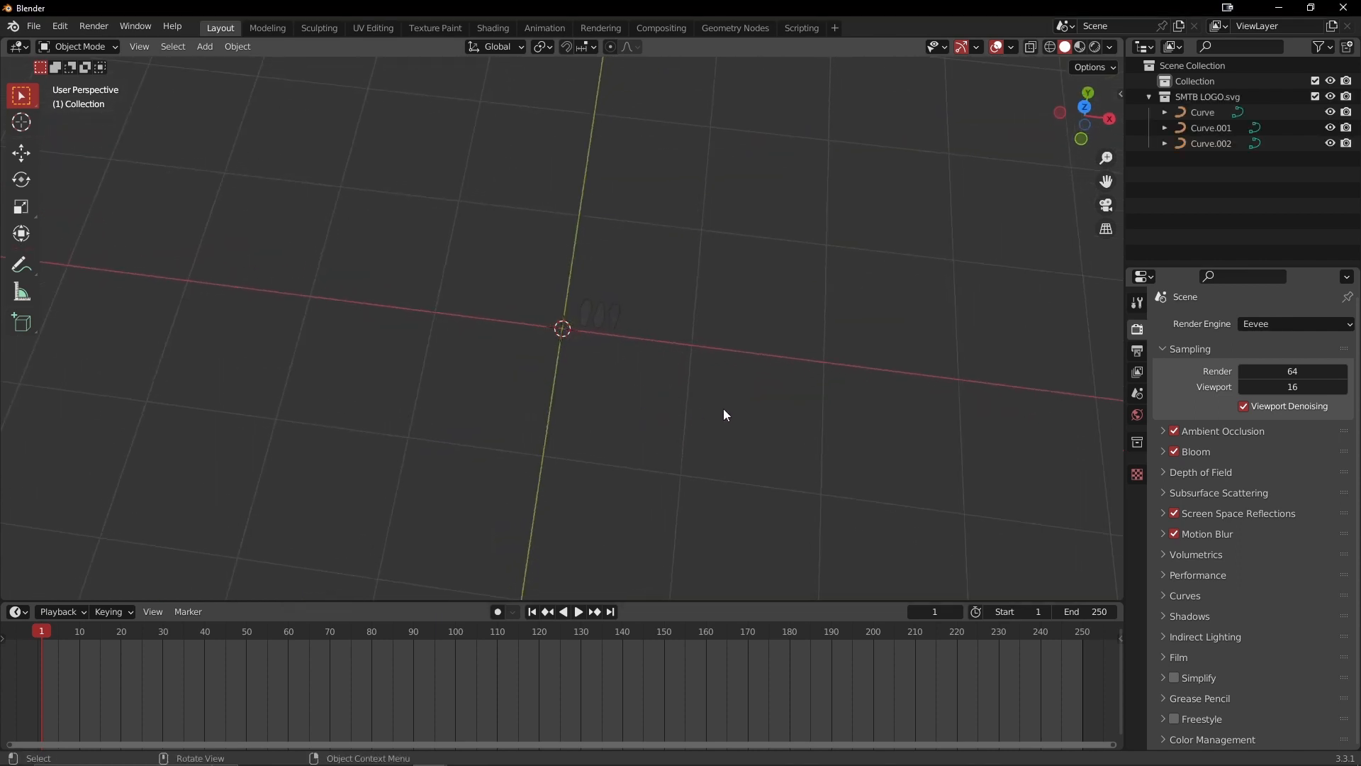
Step: Examine the three imported coffin curves beside the world origin from closer up, selecting them as a group
{"action": "scroll", "coordinate": [730, 415], "scroll_direction": "up", "scroll_amount": 5}
{"action": "left_click_drag", "start_coordinate": [838, 363], "coordinate": [661, 254]}
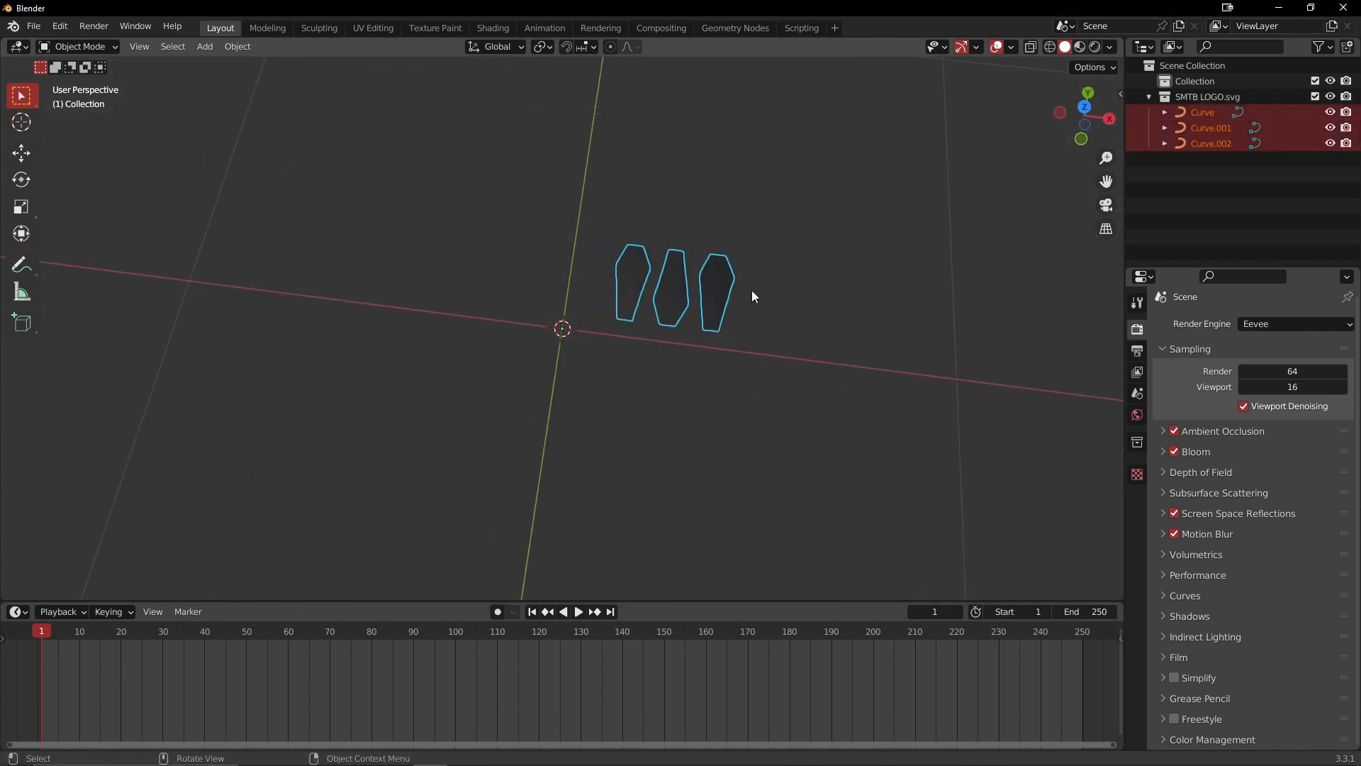
{"action": "left_click", "coordinate": [868, 338]}
{"action": "left_click_drag", "start_coordinate": [851, 354], "coordinate": [599, 188]}
{"action": "middle_click_drag", "start_coordinate": [746, 286], "coordinate": [613, 338]}
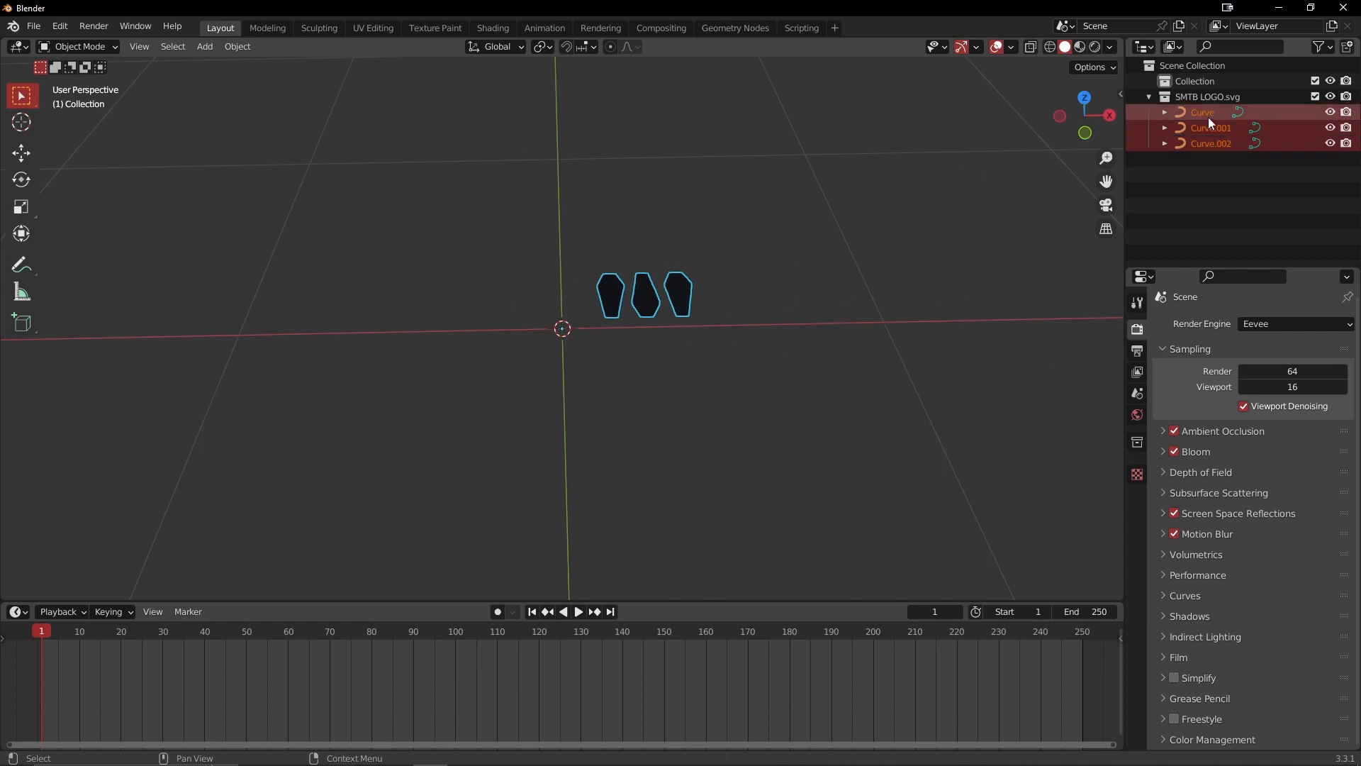
{"action": "left_click_drag", "start_coordinate": [735, 383], "coordinate": [717, 291]}
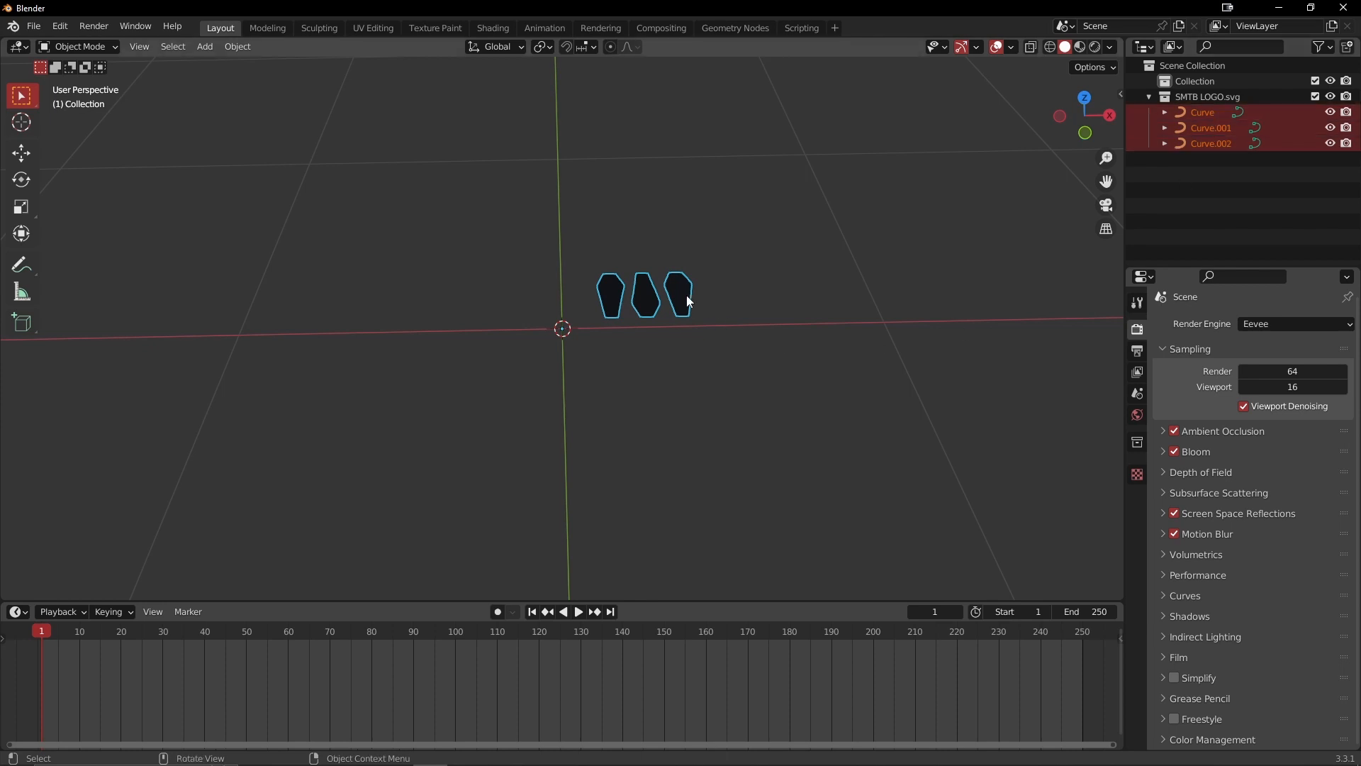
{"action": "left_click", "coordinate": [769, 378]}
{"action": "left_click_drag", "start_coordinate": [773, 400], "coordinate": [605, 195]}
{"action": "left_click_drag", "start_coordinate": [757, 367], "coordinate": [537, 203]}
{"action": "left_click_drag", "start_coordinate": [801, 411], "coordinate": [496, 181]}
{"action": "left_click_drag", "start_coordinate": [773, 348], "coordinate": [631, 248]}
{"action": "key", "text": "s"}
{"action": "key", "text": "2"}
{"action": "key", "text": "Return"}
{"action": "left_click", "coordinate": [788, 426]}
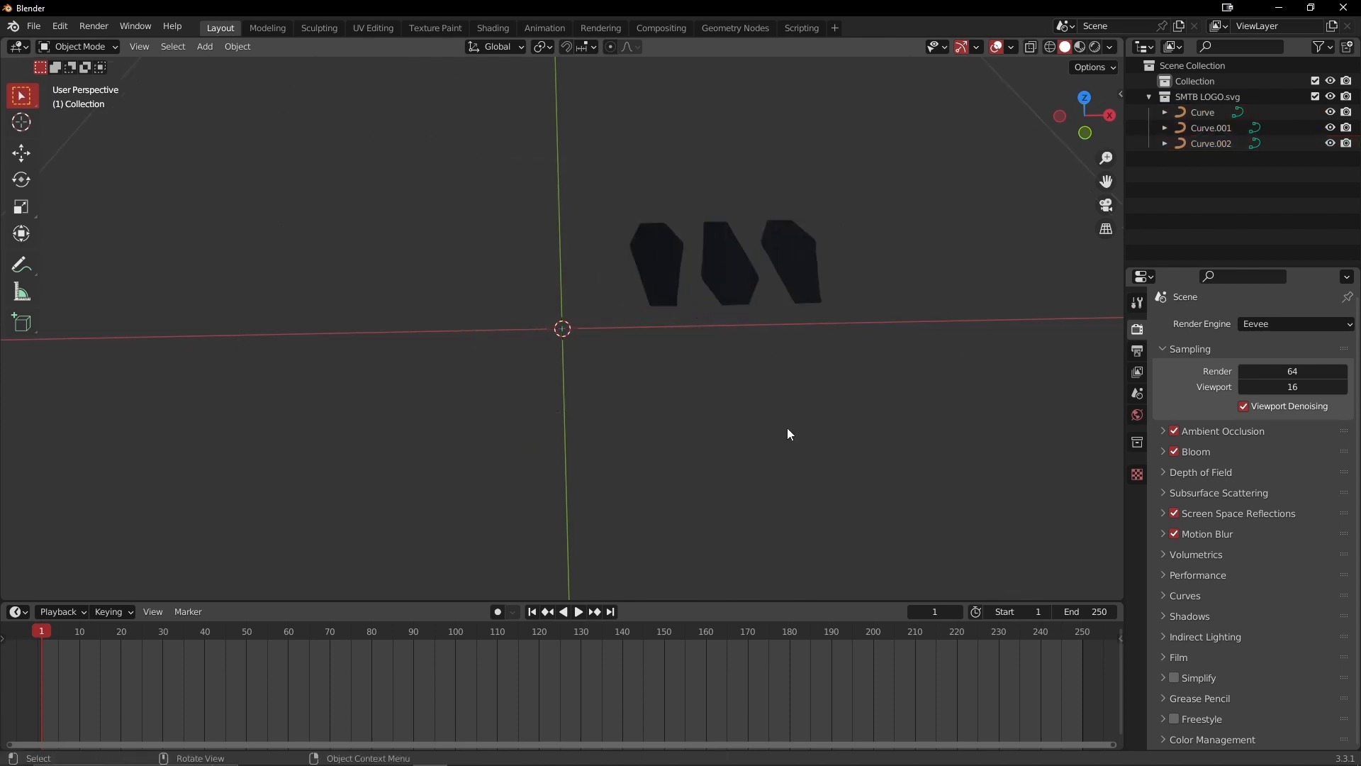
{"action": "key", "text": "a"}
{"action": "scroll", "coordinate": [764, 285], "scroll_direction": "down", "scroll_amount": 3}
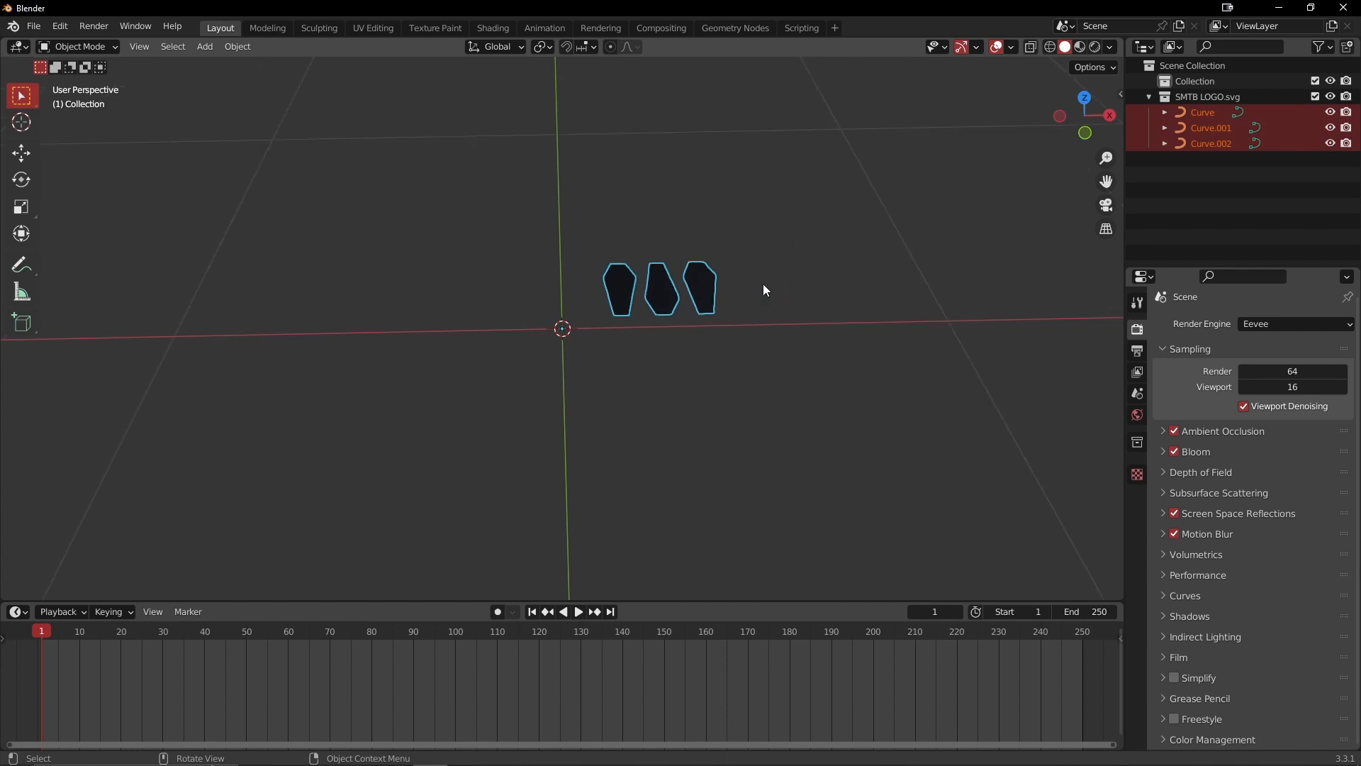
{"action": "right_click", "coordinate": [703, 285]}
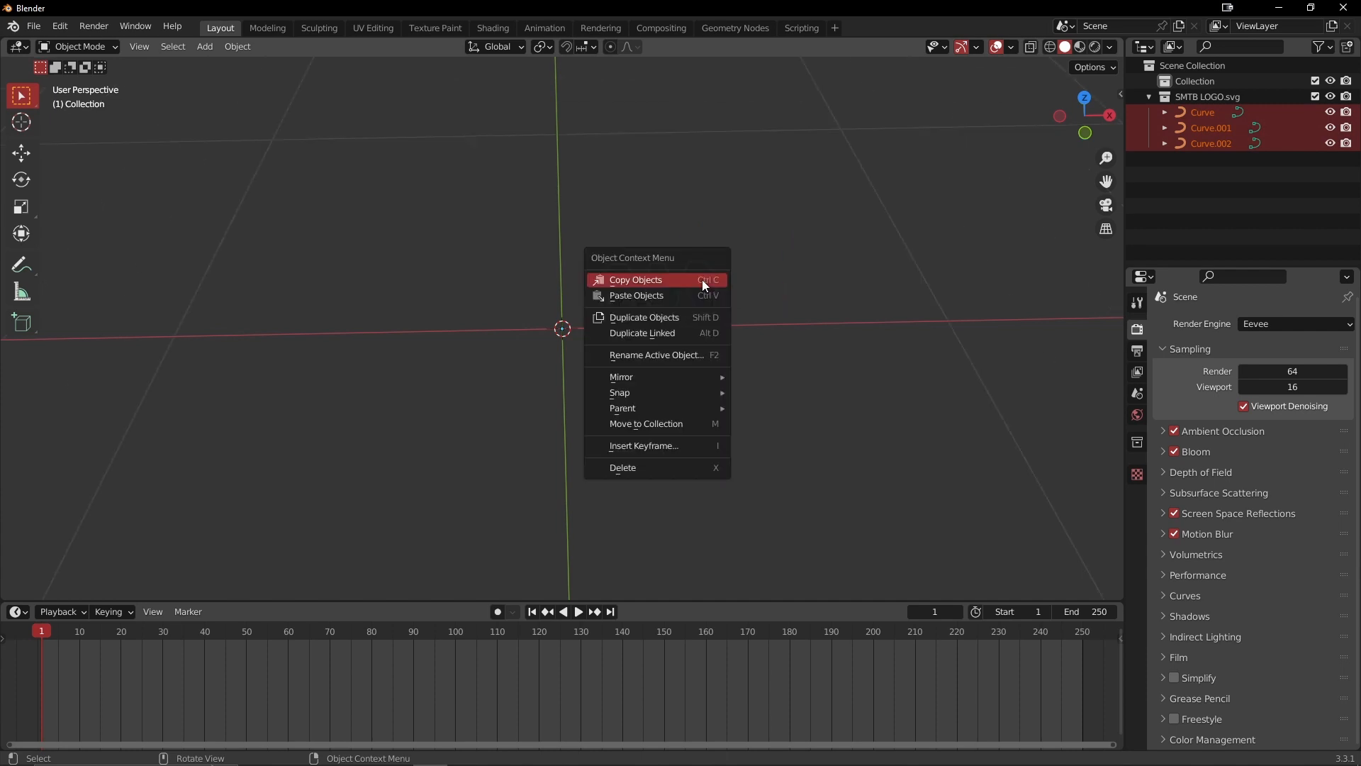
{"action": "right_click", "coordinate": [751, 286]}
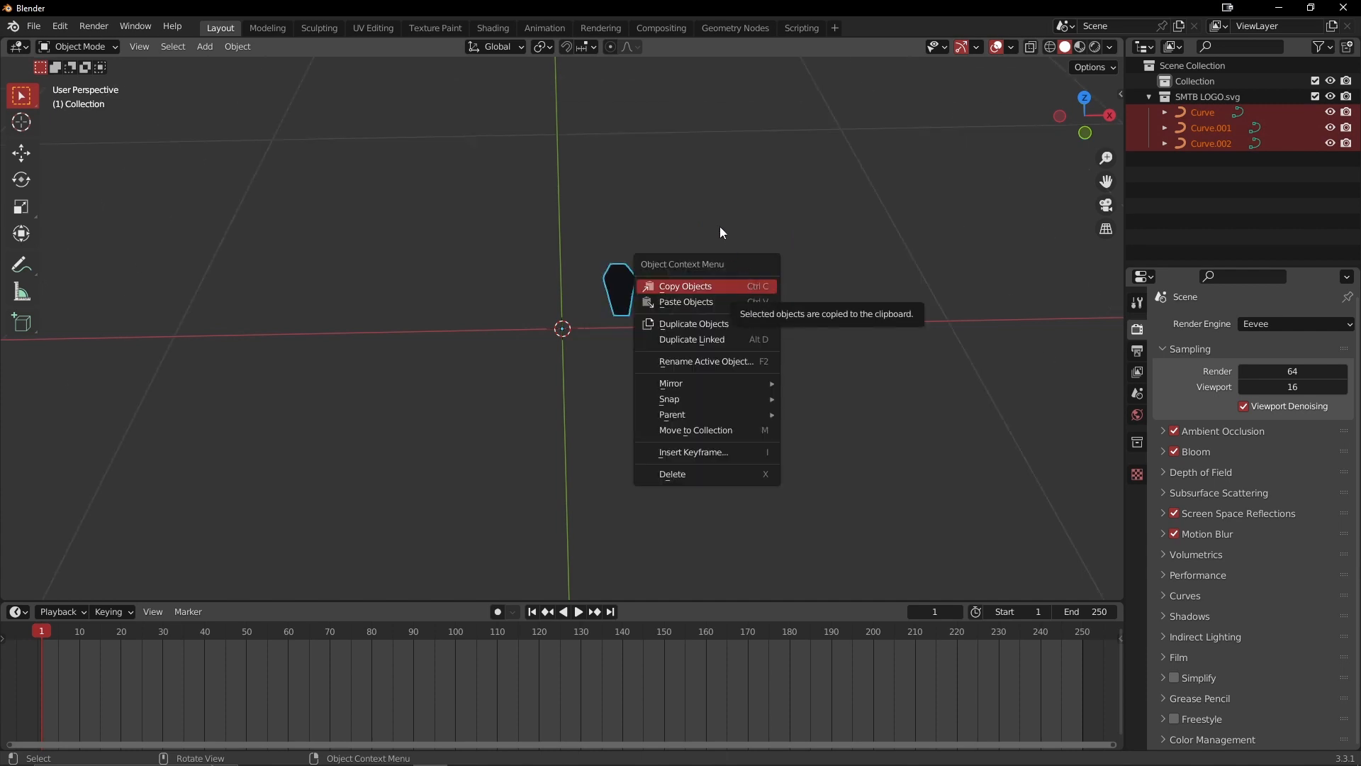
{"action": "right_click", "coordinate": [692, 284]}
Step: Try to move the geometry of the three separate coffin curves to their origins with Geometry to Origin
{"action": "left_click", "coordinate": [709, 283]}
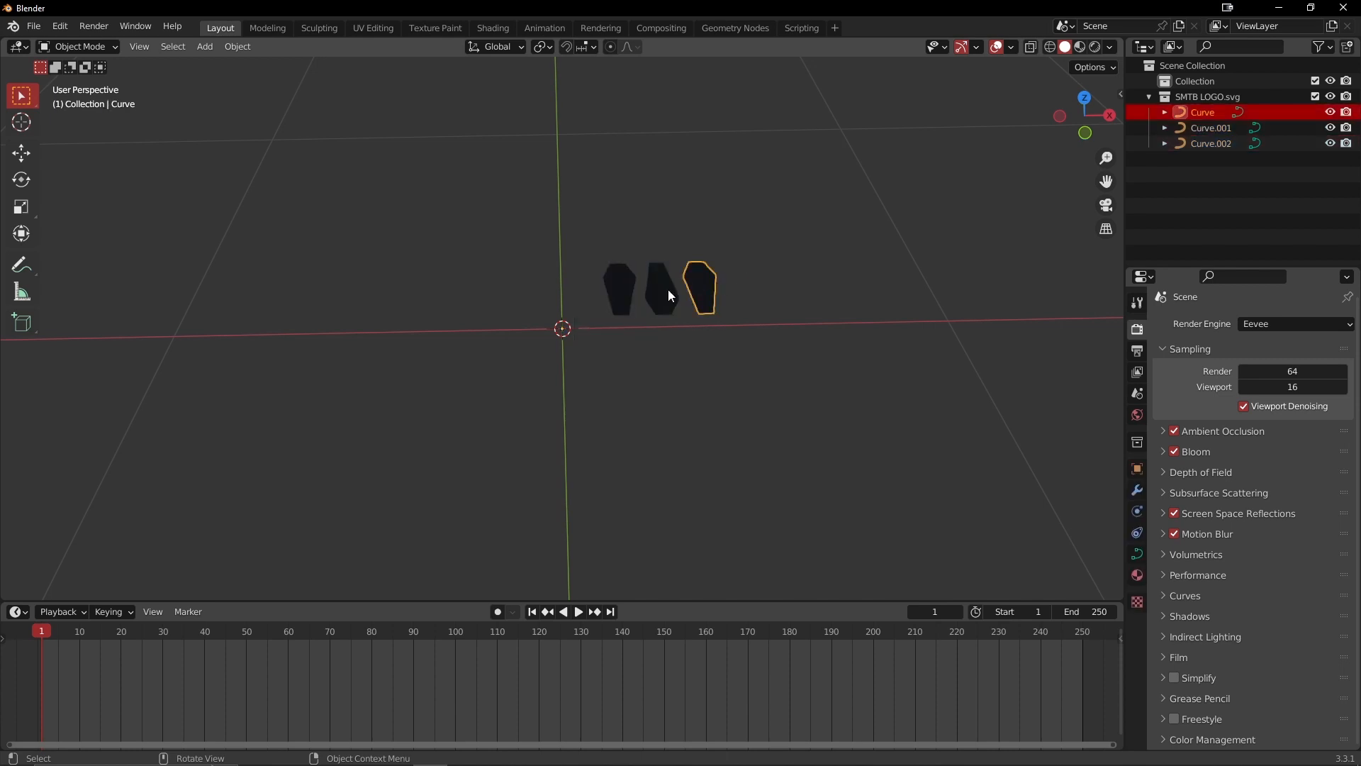
{"action": "left_click", "coordinate": [627, 291], "text": "shift"}
{"action": "left_click", "coordinate": [662, 292], "text": "shift"}
{"action": "right_click", "coordinate": [696, 283]}
{"action": "mouse_move", "coordinate": [699, 281]}
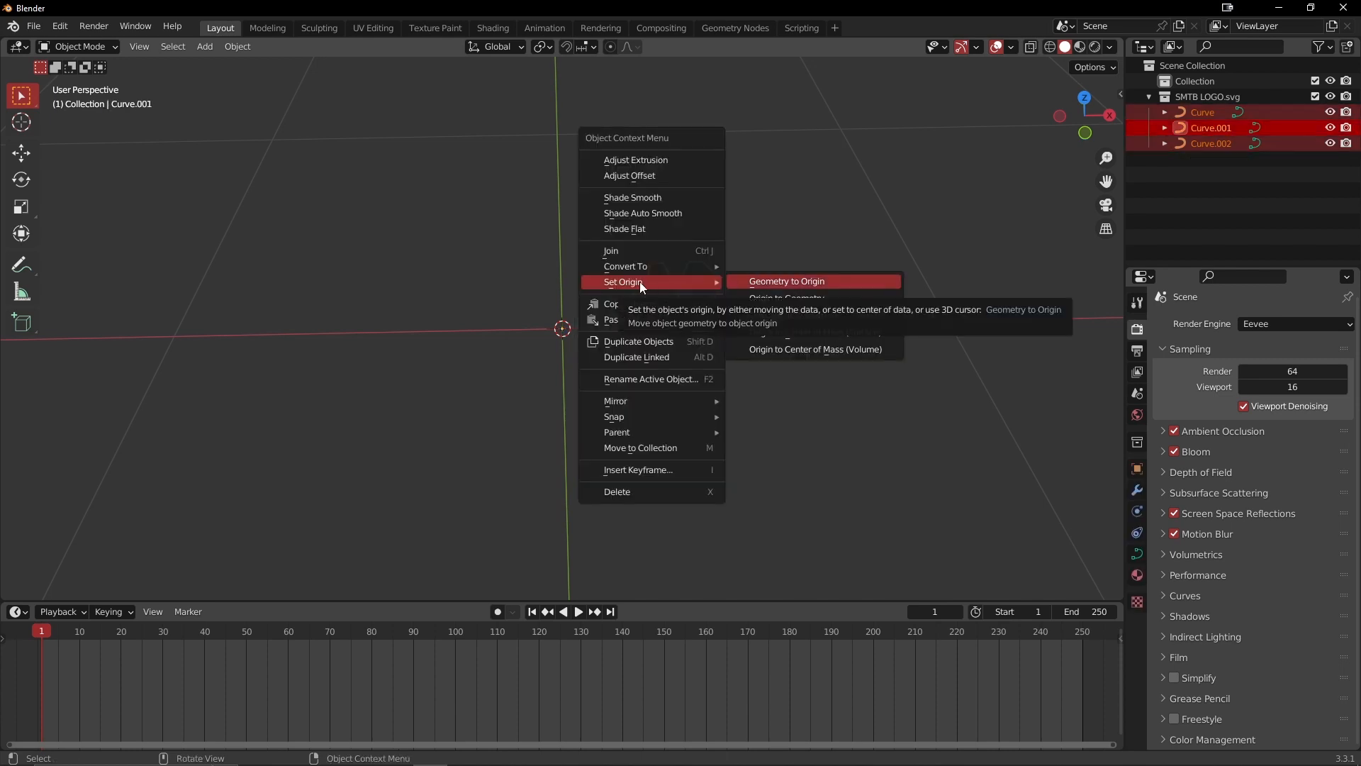
{"action": "left_click", "coordinate": [797, 287]}
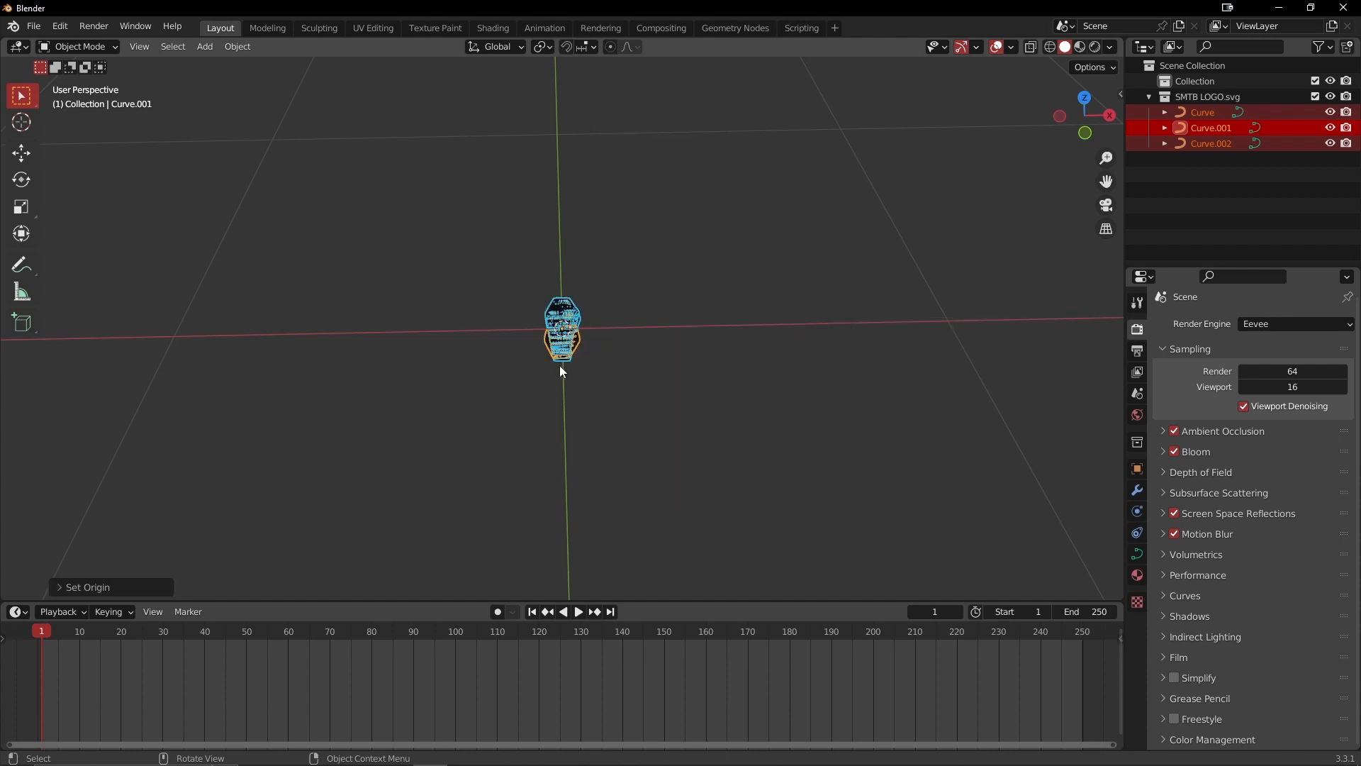
{"action": "key", "text": "ctrl+z"}
{"action": "left_click", "coordinate": [772, 297]}
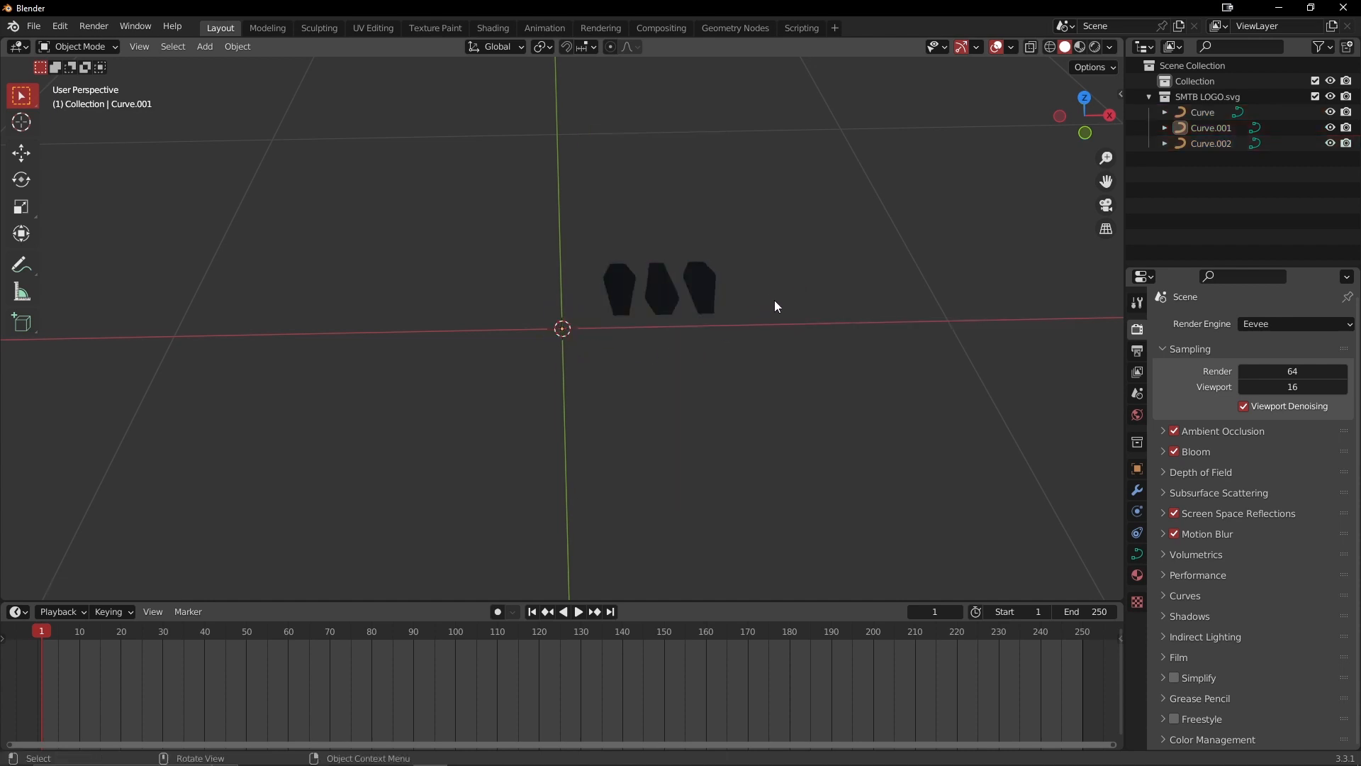
Step: Join the three coffin curves into one object and move its geometry to the origin
{"action": "left_click_drag", "start_coordinate": [770, 292], "coordinate": [614, 268]}
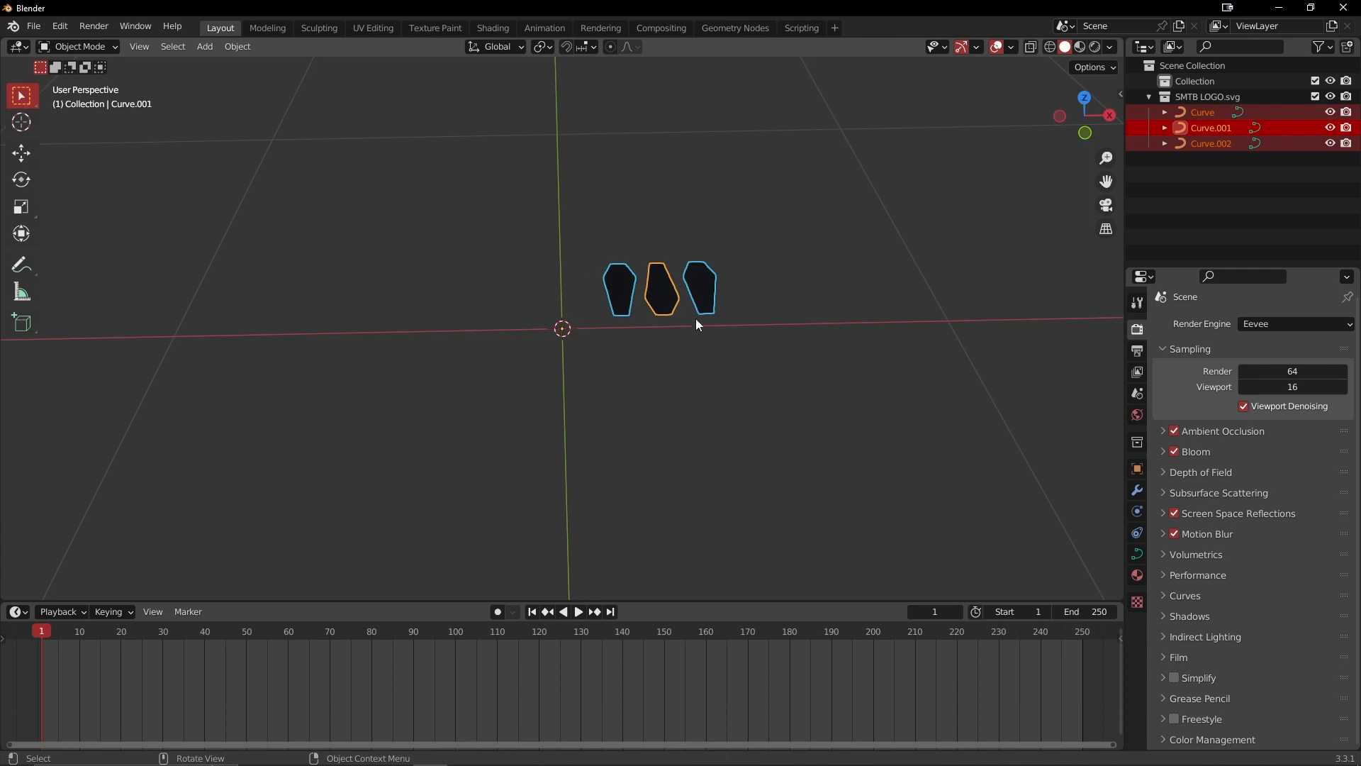
{"action": "key", "text": "ctrl+j"}
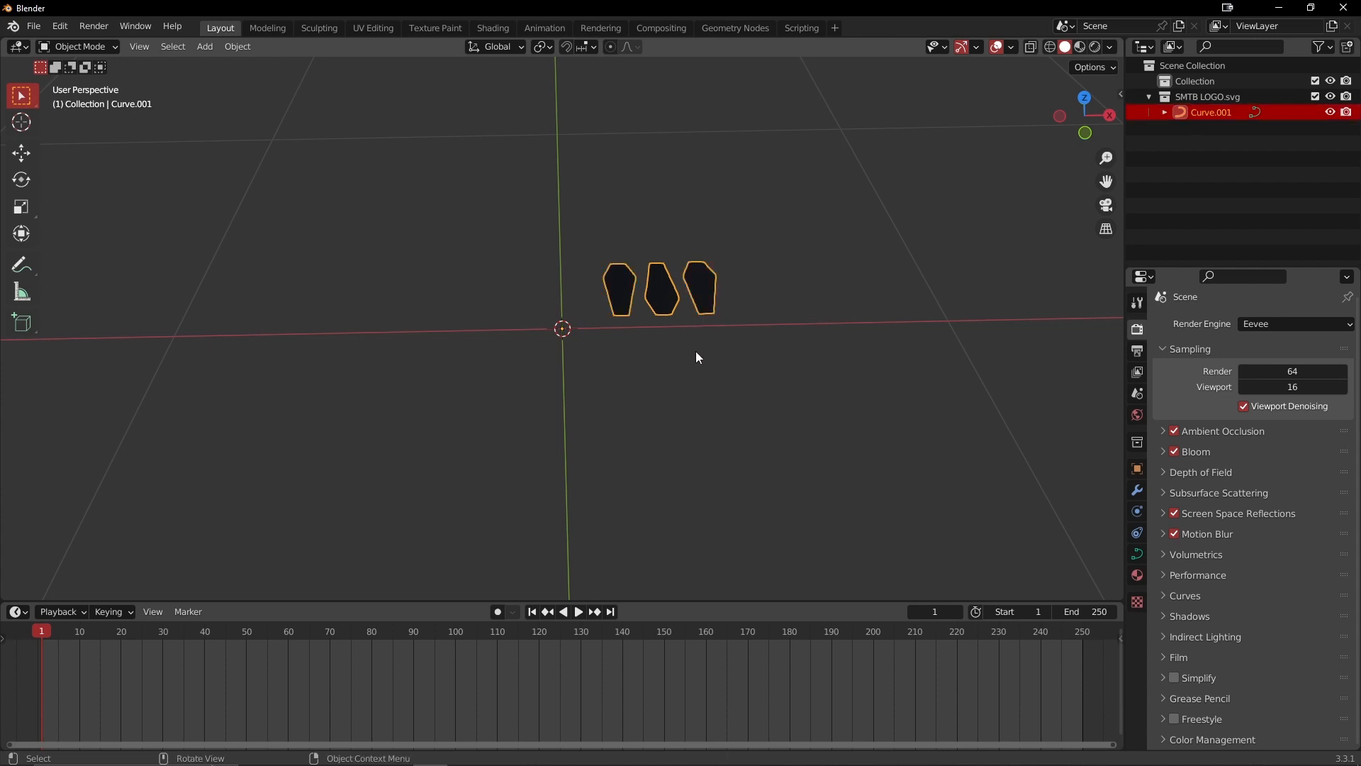
{"action": "right_click", "coordinate": [704, 291]}
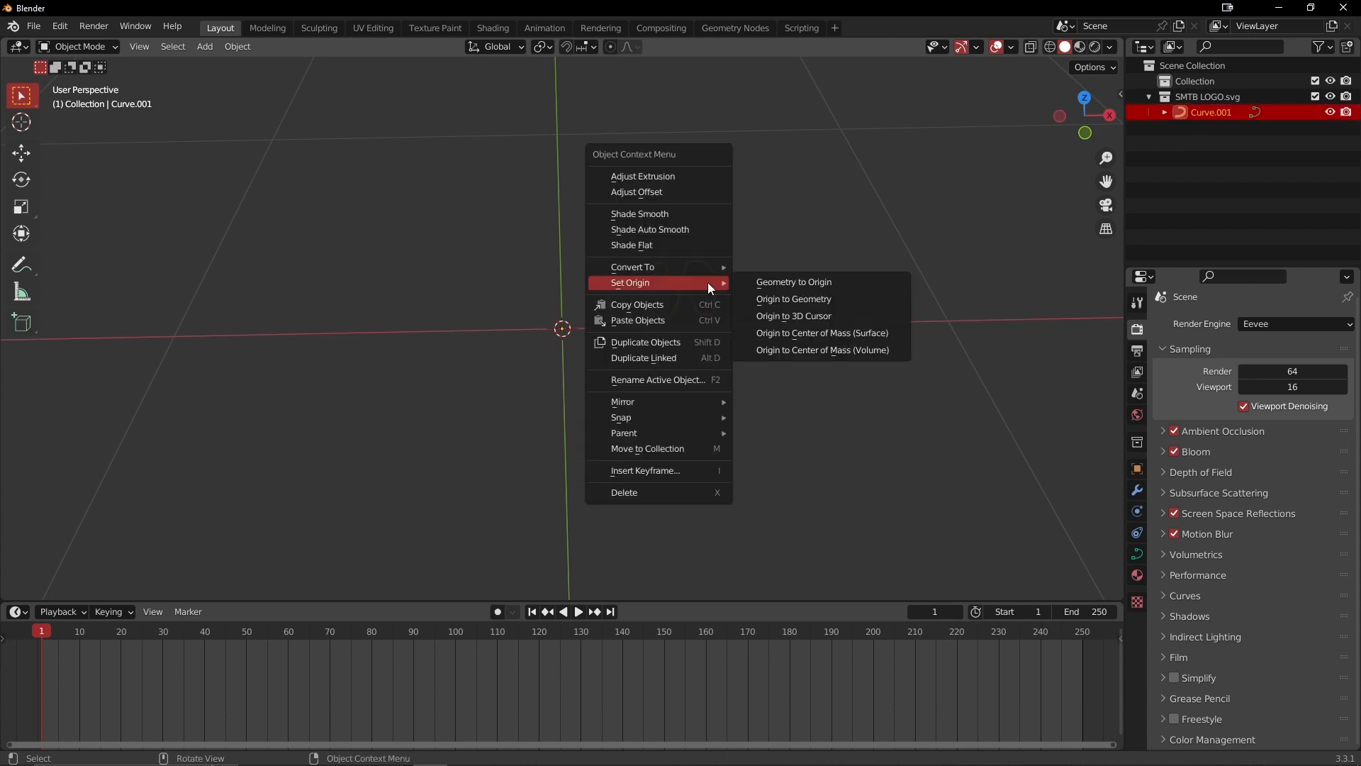
{"action": "left_click", "coordinate": [784, 283]}
{"action": "scroll", "coordinate": [556, 354], "scroll_direction": "up", "scroll_amount": 4}
{"action": "middle_click_drag", "start_coordinate": [559, 349], "coordinate": [503, 331]}
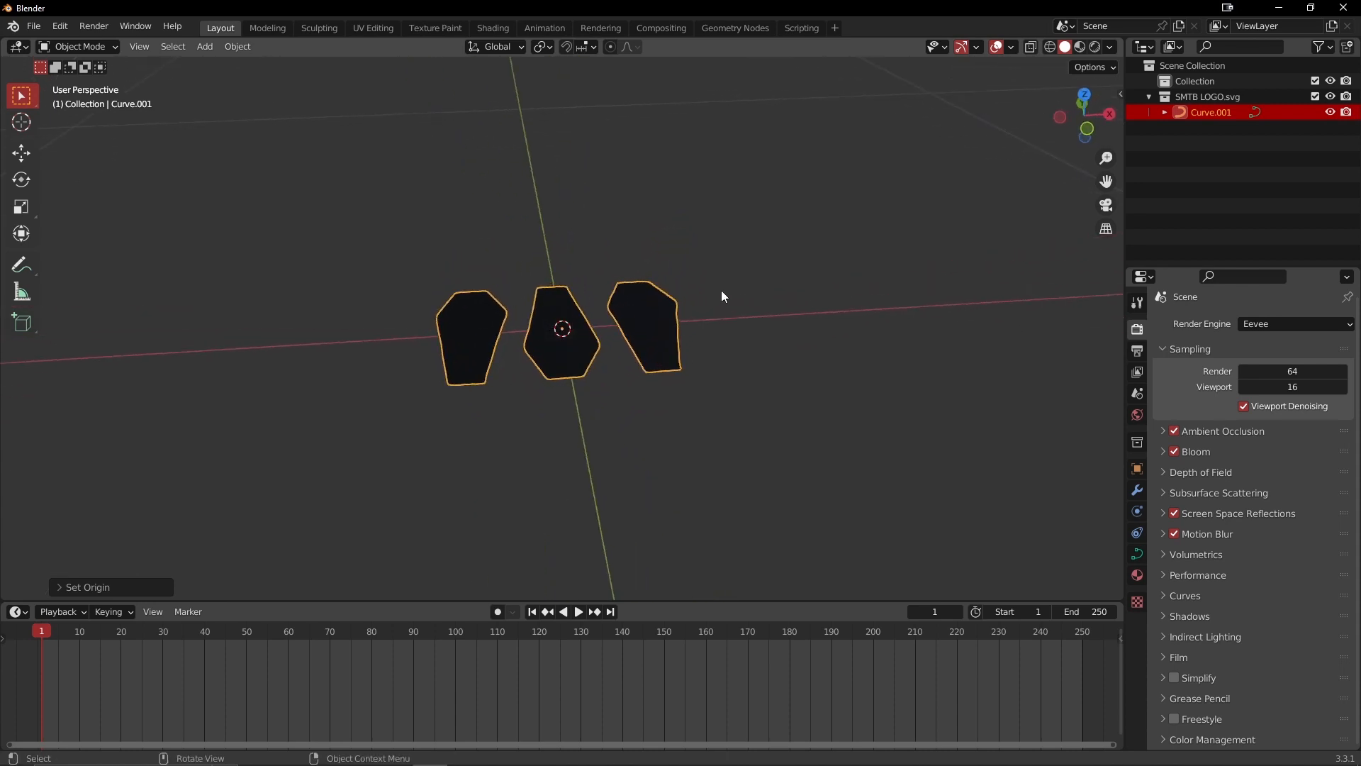
{"action": "middle_click_drag", "start_coordinate": [741, 273], "coordinate": [674, 279]}
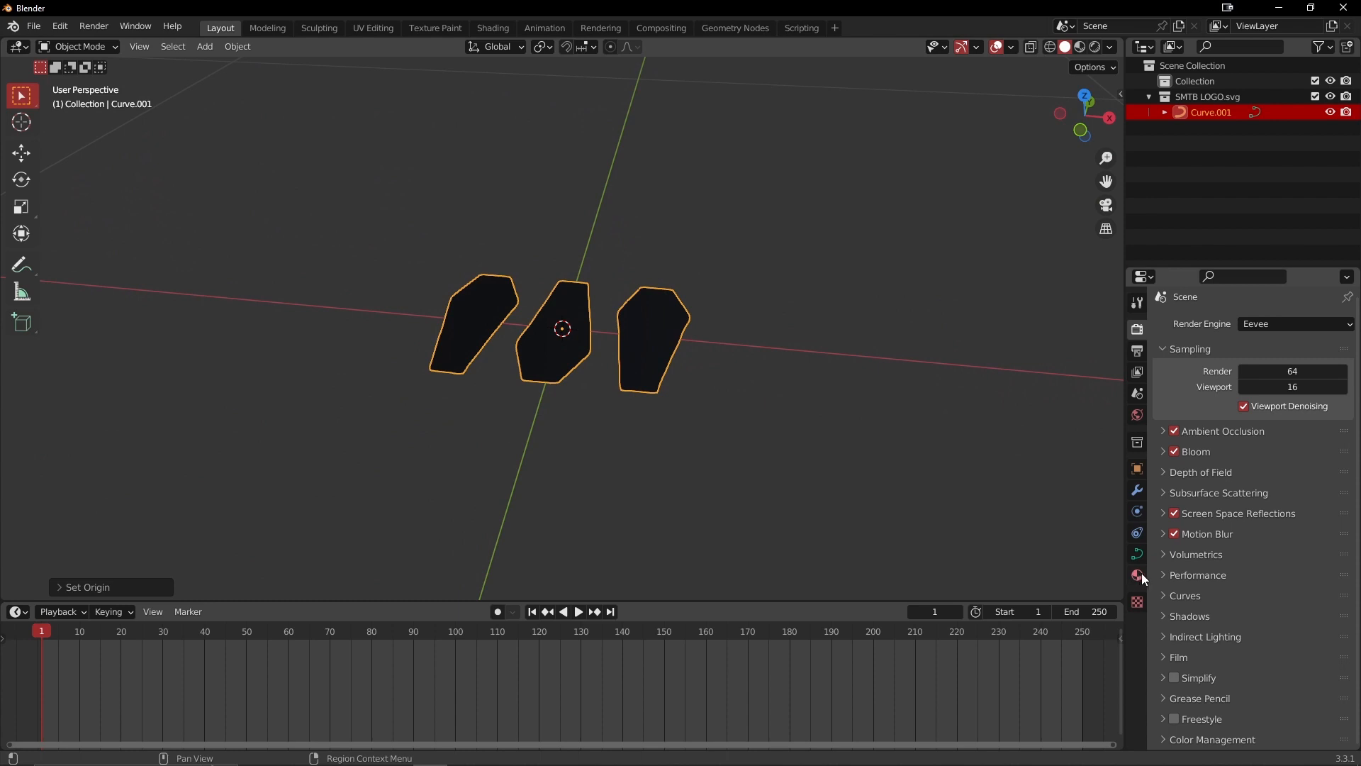
Step: Stand the joined coffin logo upright by setting its X rotation to 90°
{"action": "middle_click_drag", "start_coordinate": [1104, 565], "coordinate": [1160, 653]}
{"action": "left_click", "coordinate": [1138, 470]}
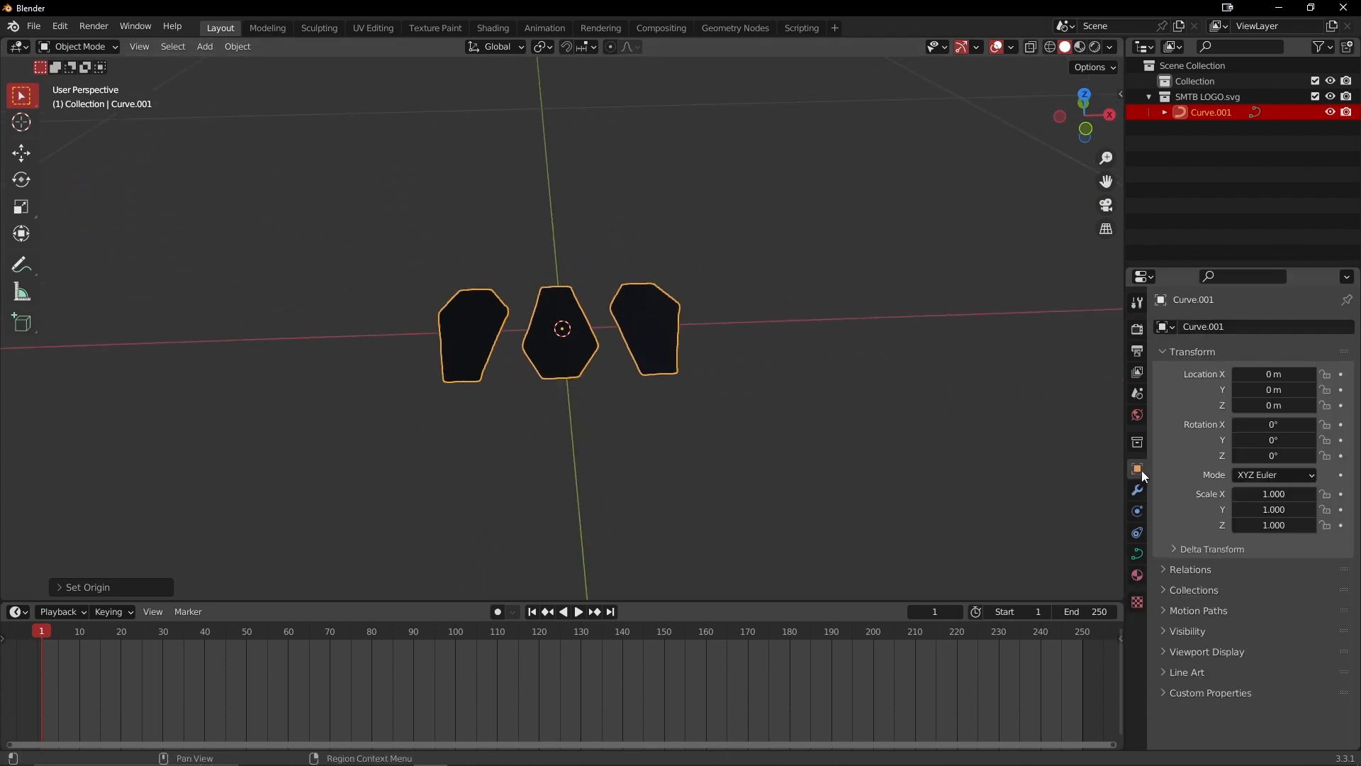
{"action": "middle_click_drag", "start_coordinate": [704, 416], "coordinate": [1147, 487]}
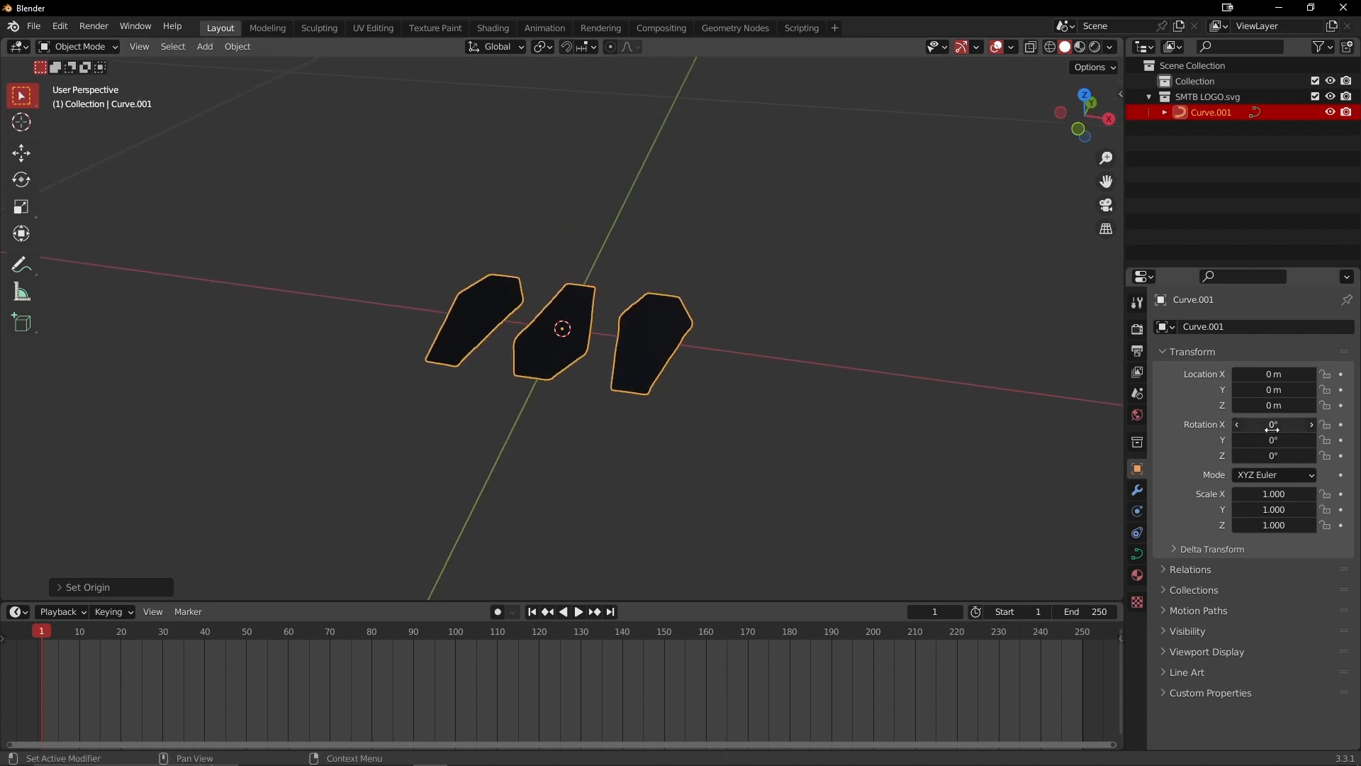
{"action": "middle_click_drag", "start_coordinate": [820, 424], "coordinate": [1003, 413]}
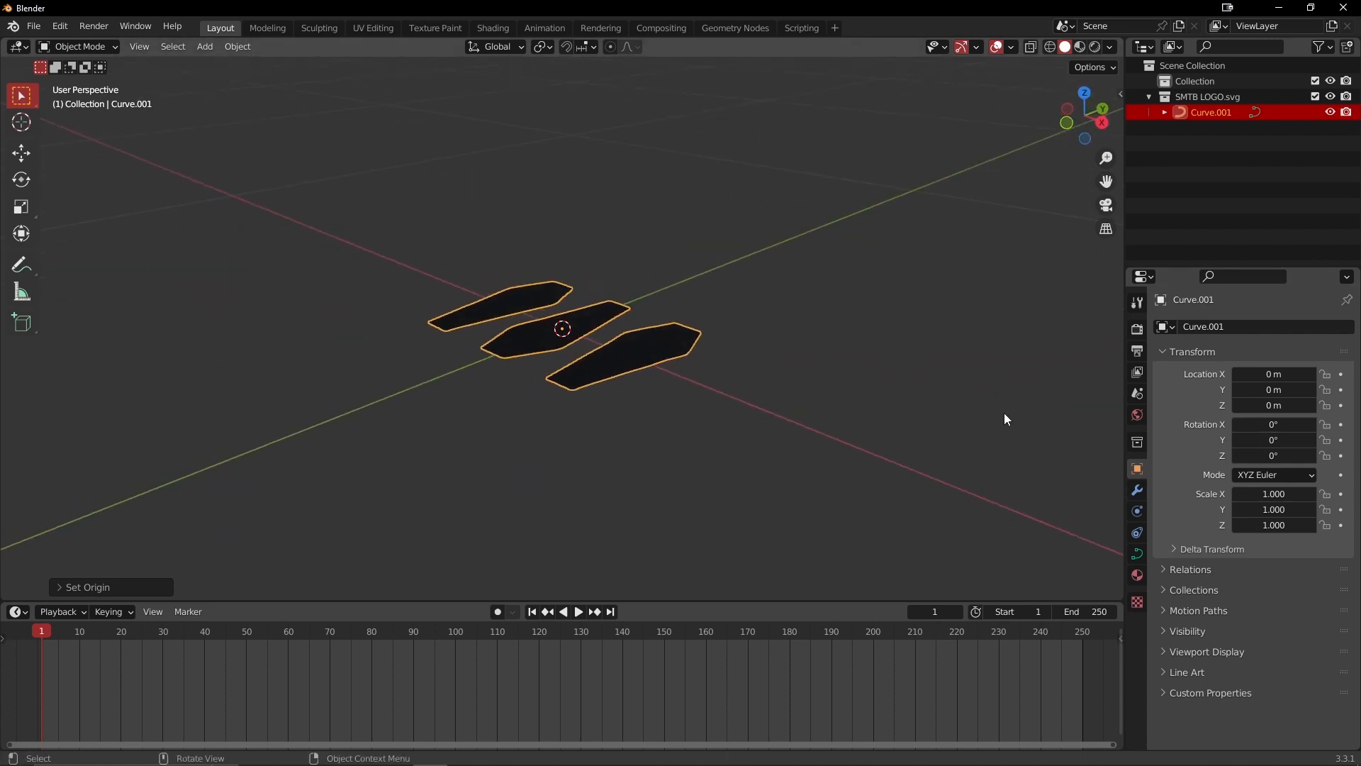
{"action": "left_click", "coordinate": [1237, 425]}
{"action": "type", "text": "90"}
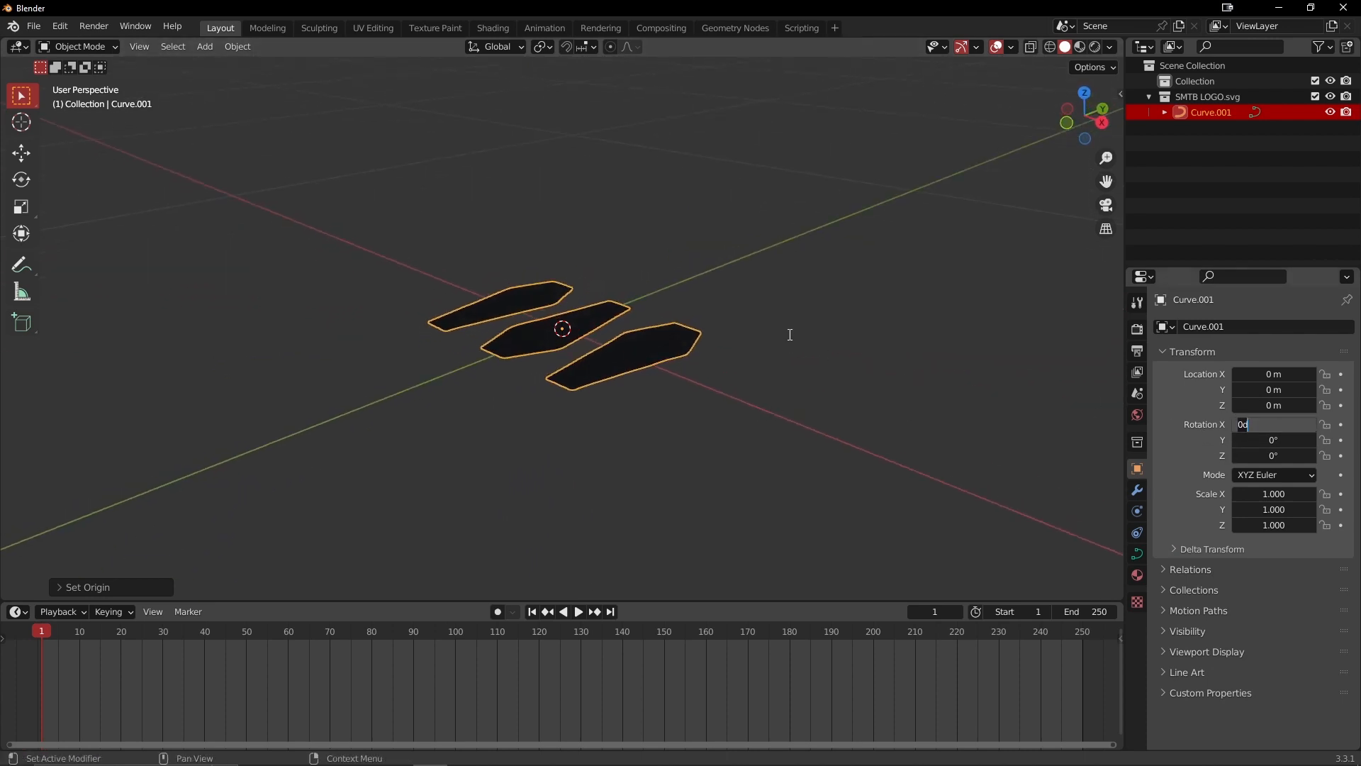
{"action": "key", "text": "Return"}
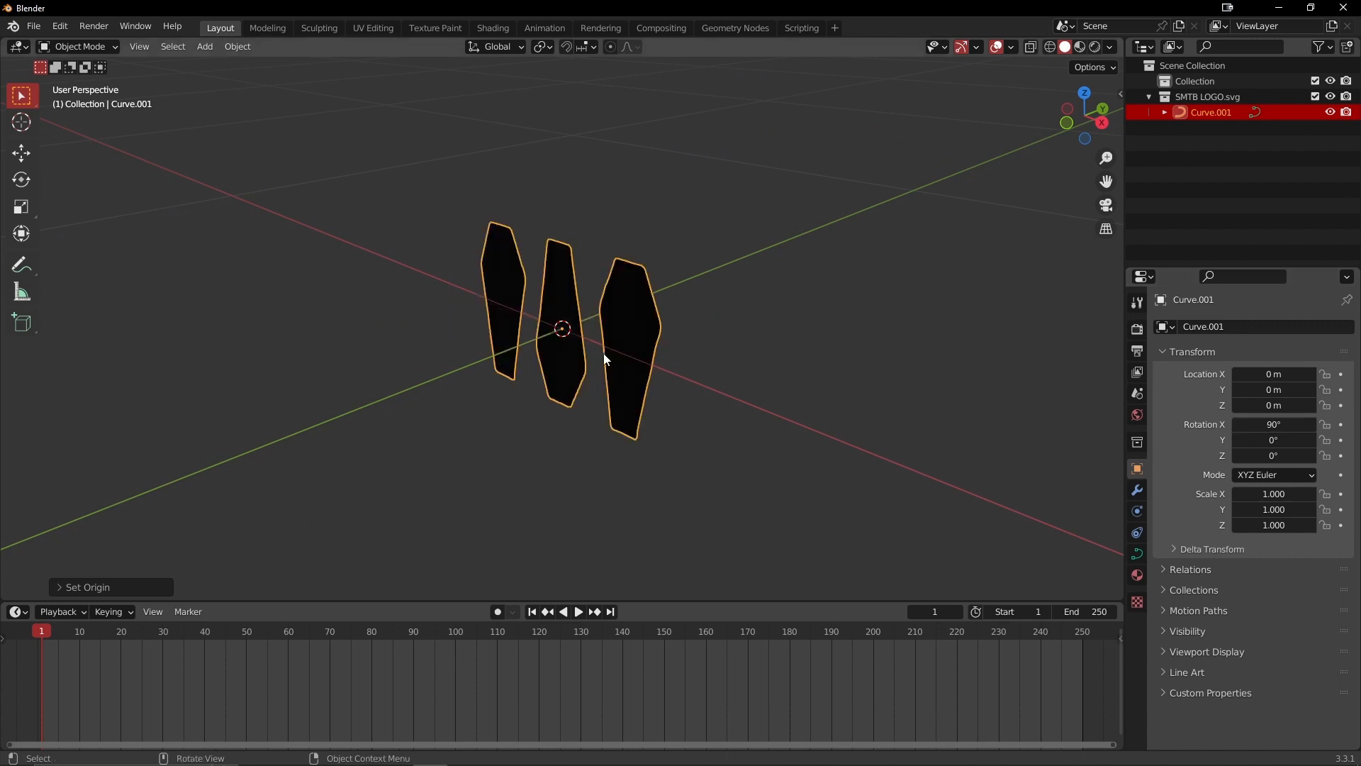
{"action": "middle_click_drag", "start_coordinate": [604, 355], "coordinate": [618, 312]}
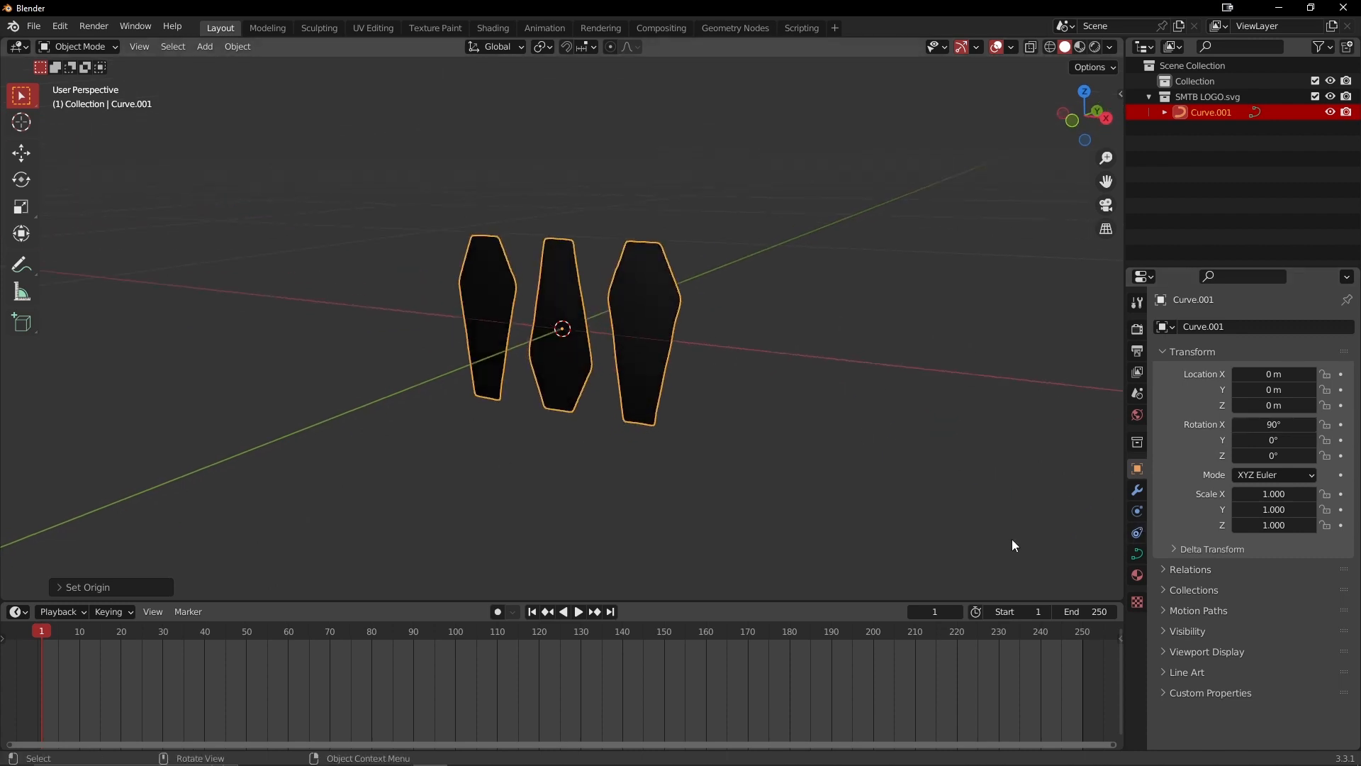
{"action": "middle_click_drag", "start_coordinate": [681, 421], "coordinate": [701, 426]}
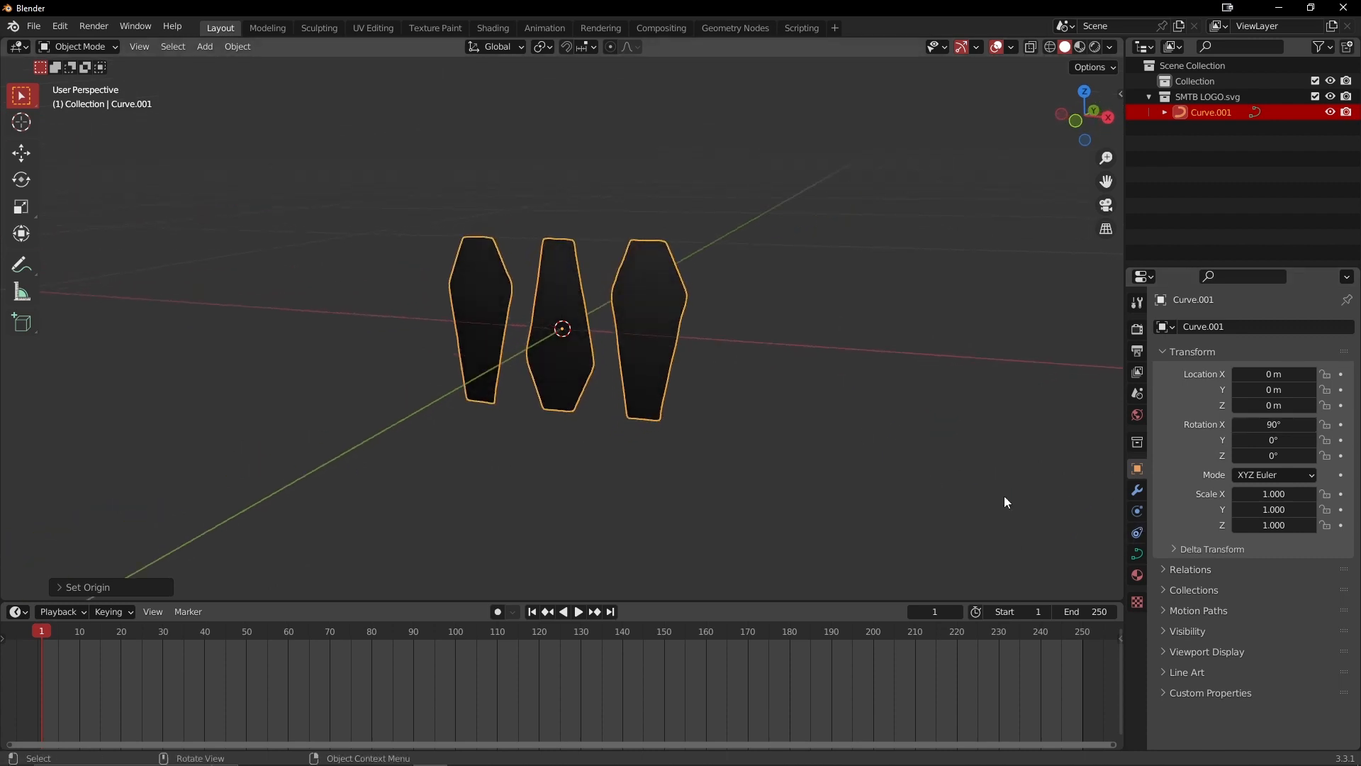
Step: Give the coffin curve thickness by setting its geometry Extrude value to 0.02 m
{"action": "left_click", "coordinate": [1132, 558]}
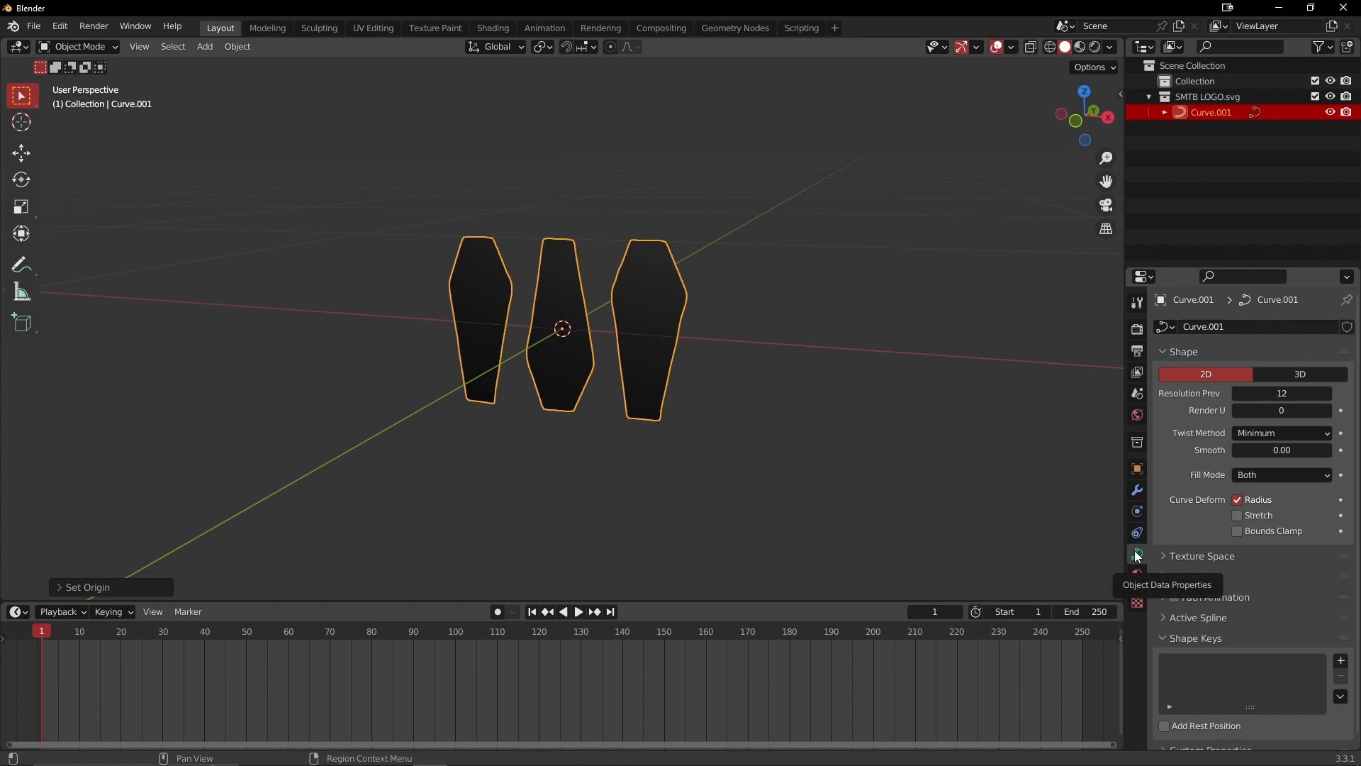
{"action": "left_click", "coordinate": [1163, 575]}
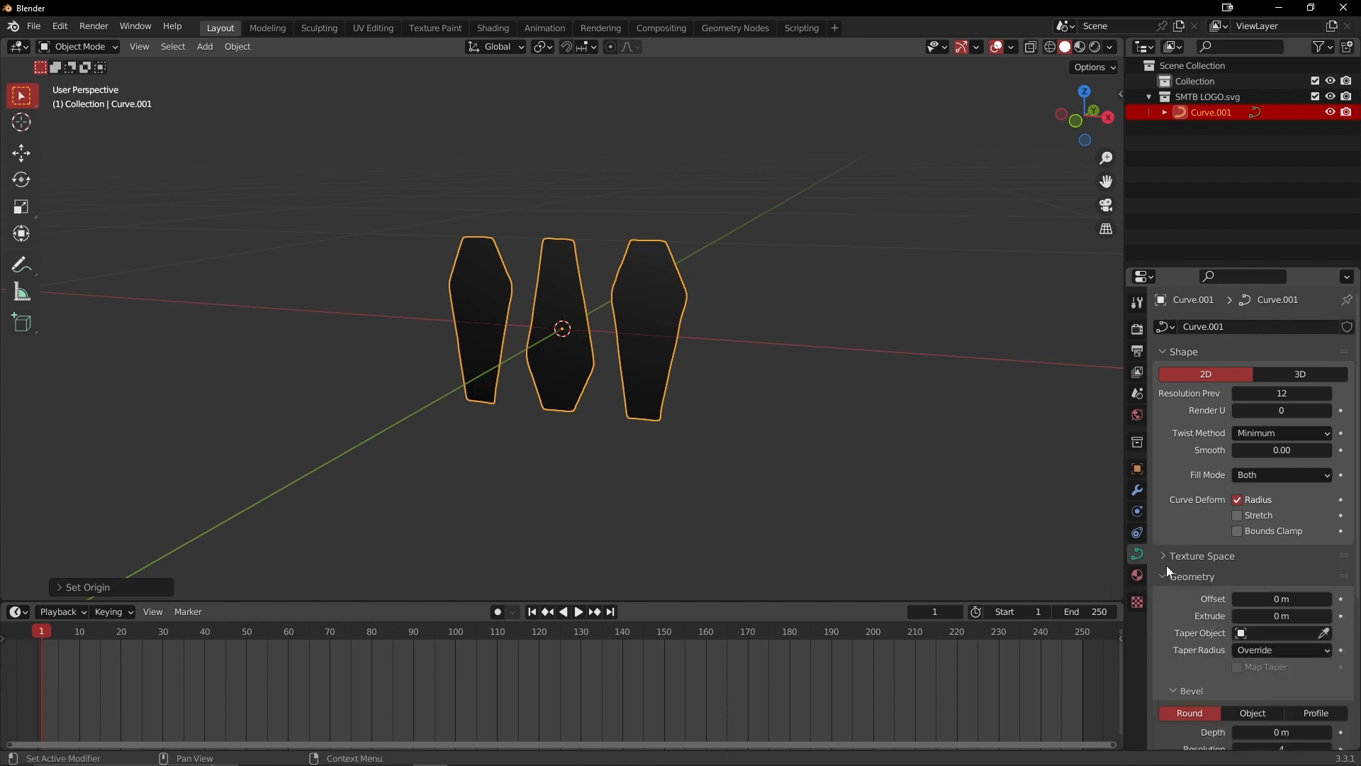
{"action": "scroll", "coordinate": [1182, 525], "scroll_direction": "down", "scroll_amount": 3}
{"action": "middle_click_drag", "start_coordinate": [886, 425], "coordinate": [850, 424]}
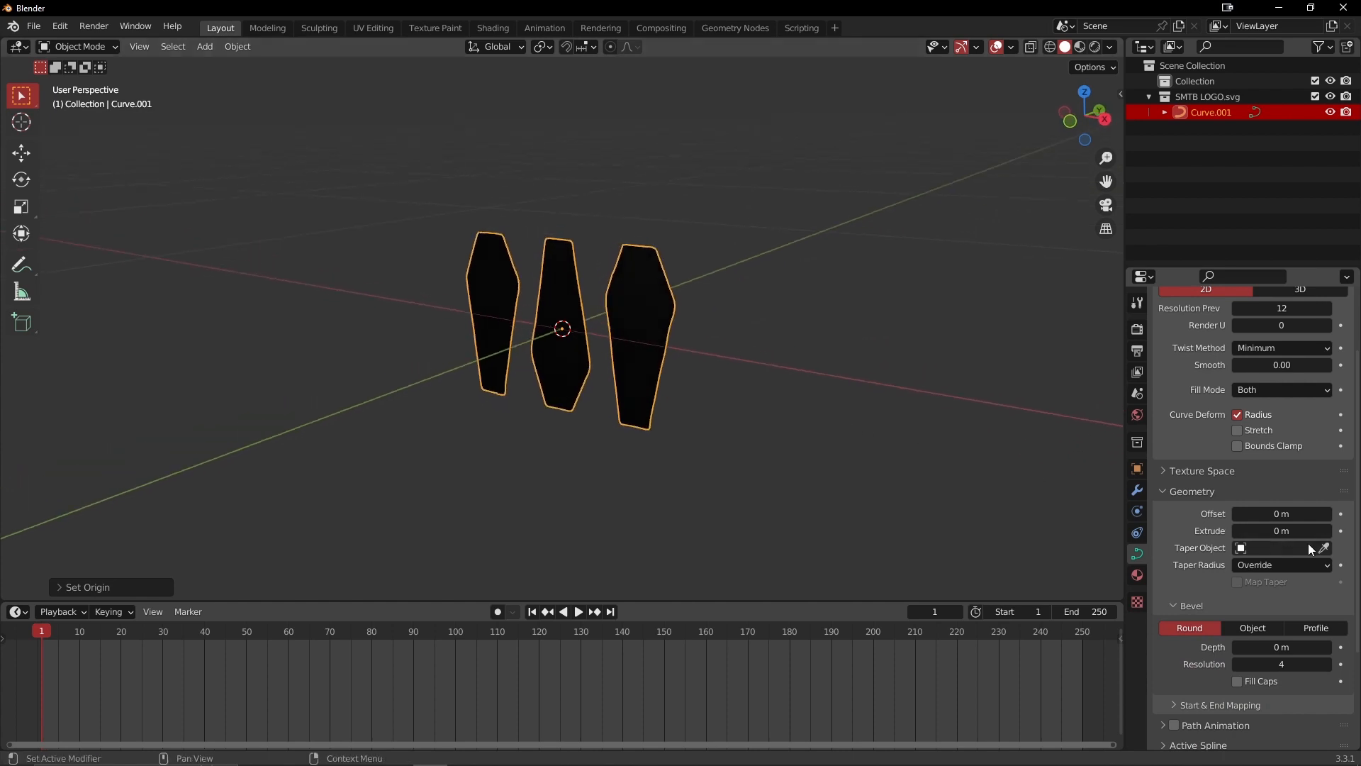
{"action": "mouse_move", "coordinate": [1281, 531]}
{"action": "left_mouse_down"}
{"action": "mouse_move", "coordinate": [1311, 531]}
{"action": "mouse_move", "coordinate": [1286, 531]}
{"action": "left_mouse_up"}
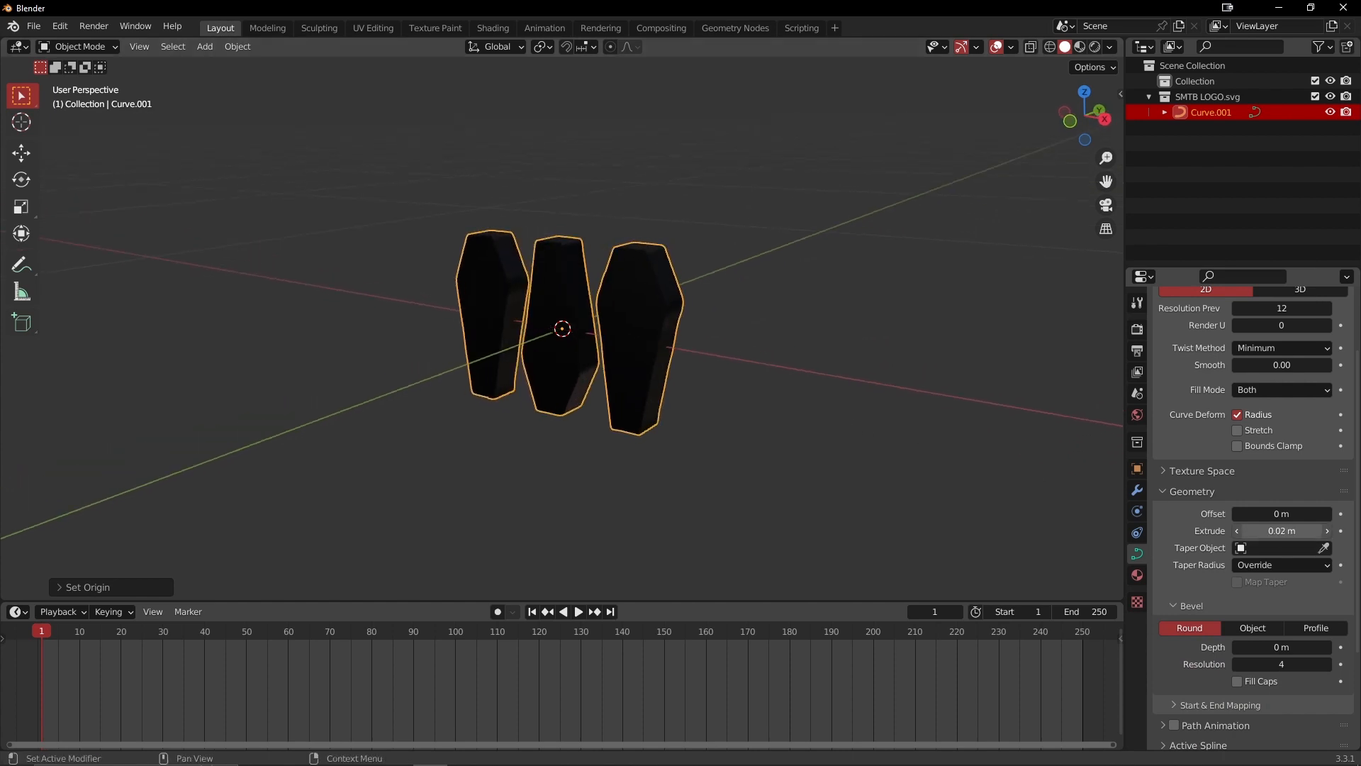
{"action": "middle_click_drag", "start_coordinate": [1069, 459], "coordinate": [921, 418]}
{"action": "middle_click_drag", "start_coordinate": [597, 300], "coordinate": [660, 334]}
{"action": "scroll", "coordinate": [610, 355], "scroll_direction": "up", "scroll_amount": 3}
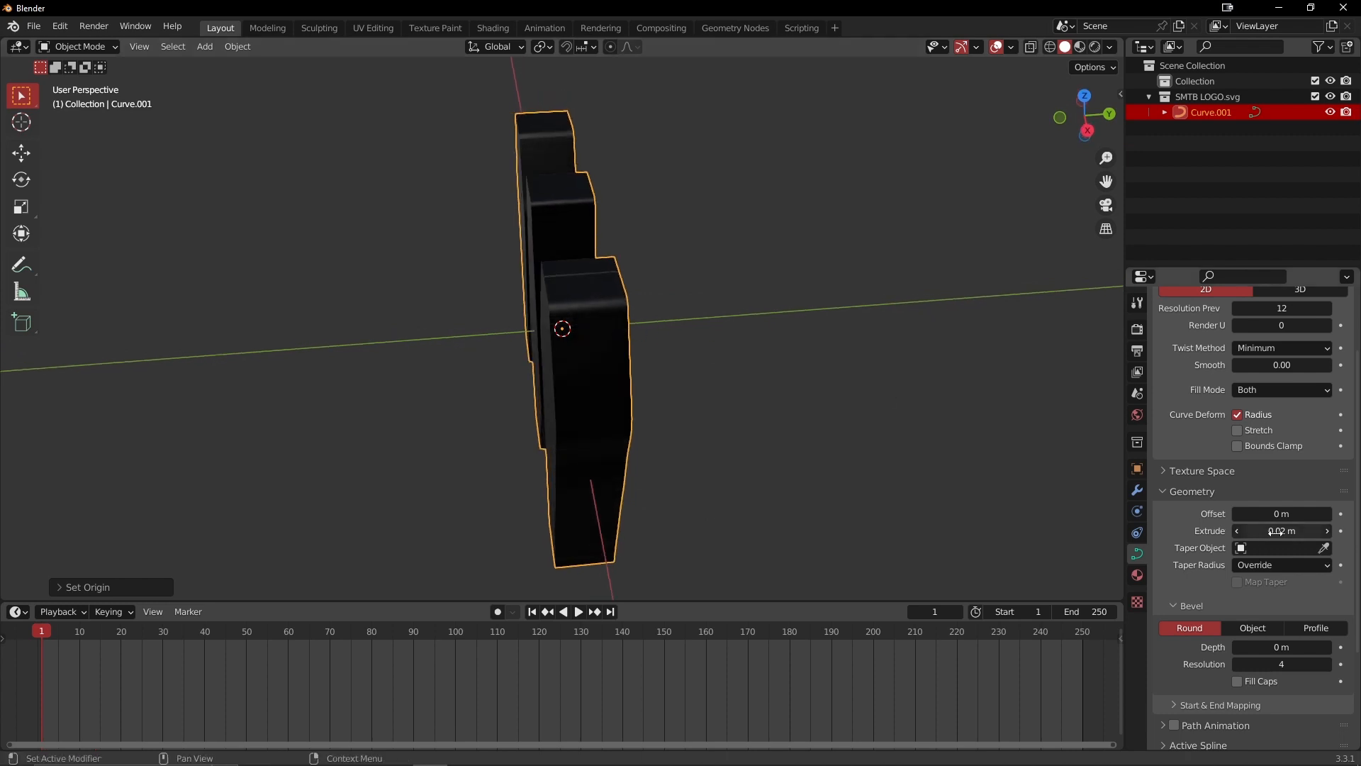
Step: Try a thinner 0.01 m extrusion on the coffins and return the Extrude value to 0.02 m
{"action": "mouse_move", "coordinate": [1281, 530]}
{"action": "left_mouse_down"}
{"action": "mouse_move", "coordinate": [1251, 531]}
{"action": "mouse_move", "coordinate": [1269, 531]}
{"action": "left_mouse_up"}
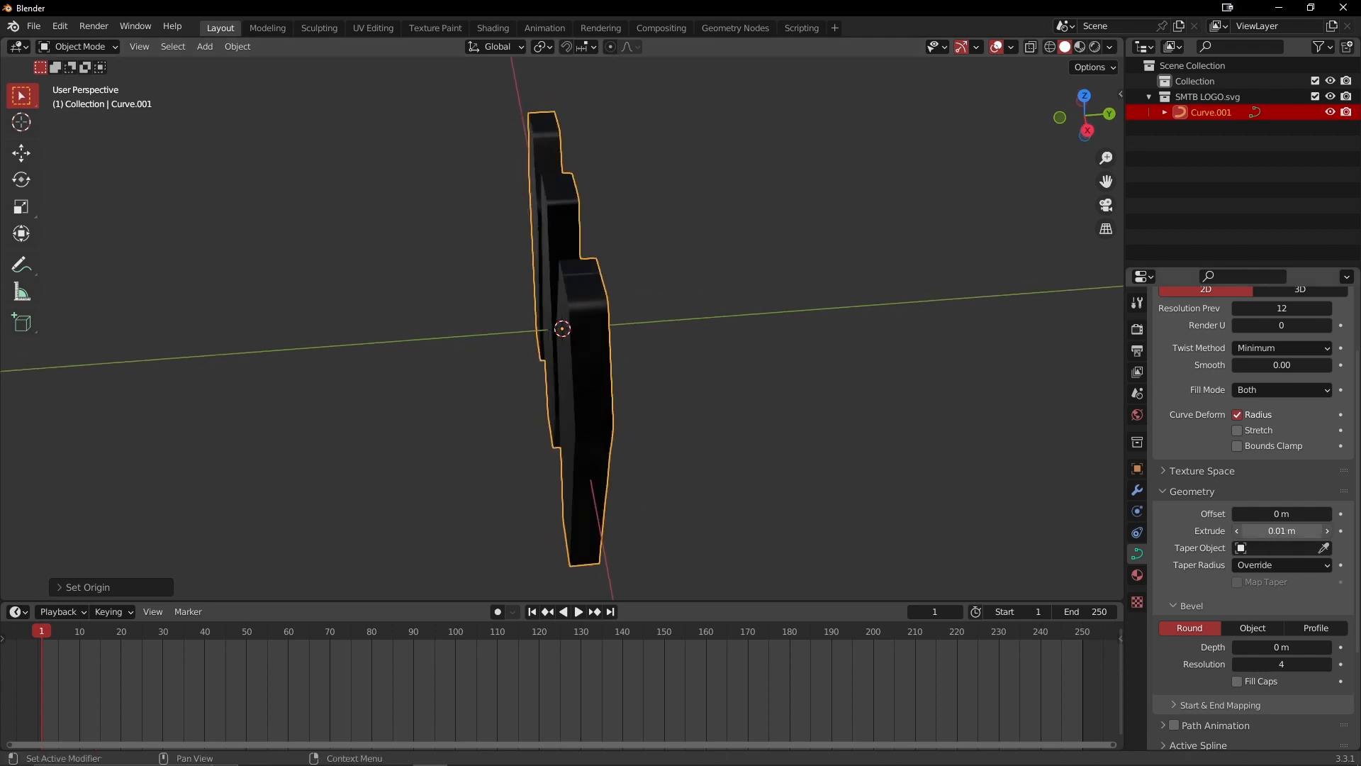
{"action": "middle_click_drag", "start_coordinate": [906, 392], "coordinate": [1002, 392]}
{"action": "mouse_move", "coordinate": [1266, 531]}
{"action": "left_mouse_down"}
{"action": "mouse_move", "coordinate": [1298, 532]}
{"action": "mouse_move", "coordinate": [1262, 532]}
{"action": "mouse_move", "coordinate": [1283, 532]}
{"action": "left_mouse_up"}
{"action": "middle_click_drag", "start_coordinate": [822, 397], "coordinate": [896, 370]}
{"action": "scroll", "coordinate": [879, 383], "scroll_direction": "down", "scroll_amount": 5}
{"action": "scroll", "coordinate": [816, 383], "scroll_direction": "up", "scroll_amount": 3}
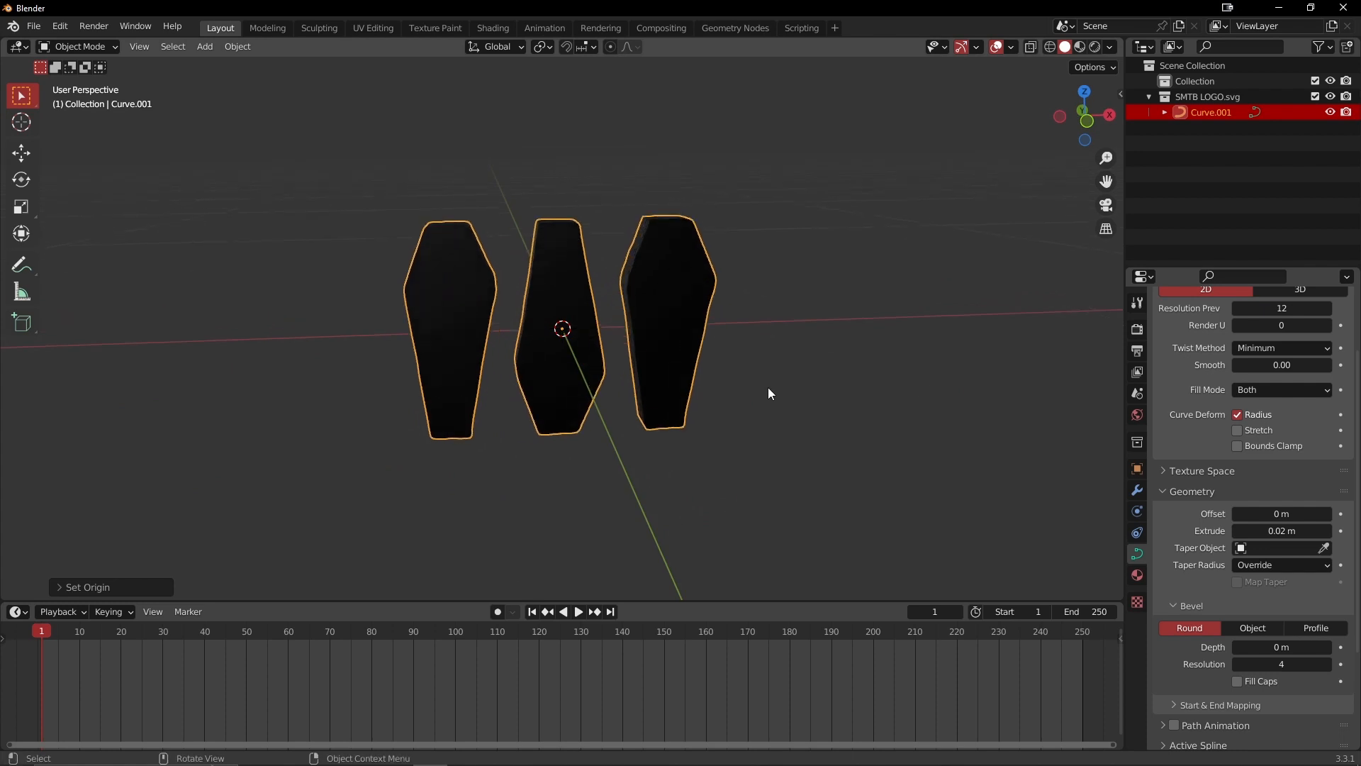
{"action": "mouse_move", "coordinate": [765, 389]}
{"action": "middle_mouse_down"}
{"action": "mouse_move", "coordinate": [583, 380]}
{"action": "mouse_move", "coordinate": [705, 428]}
{"action": "mouse_move", "coordinate": [796, 361]}
{"action": "mouse_move", "coordinate": [502, 399]}
{"action": "mouse_move", "coordinate": [750, 383]}
{"action": "middle_mouse_up"}
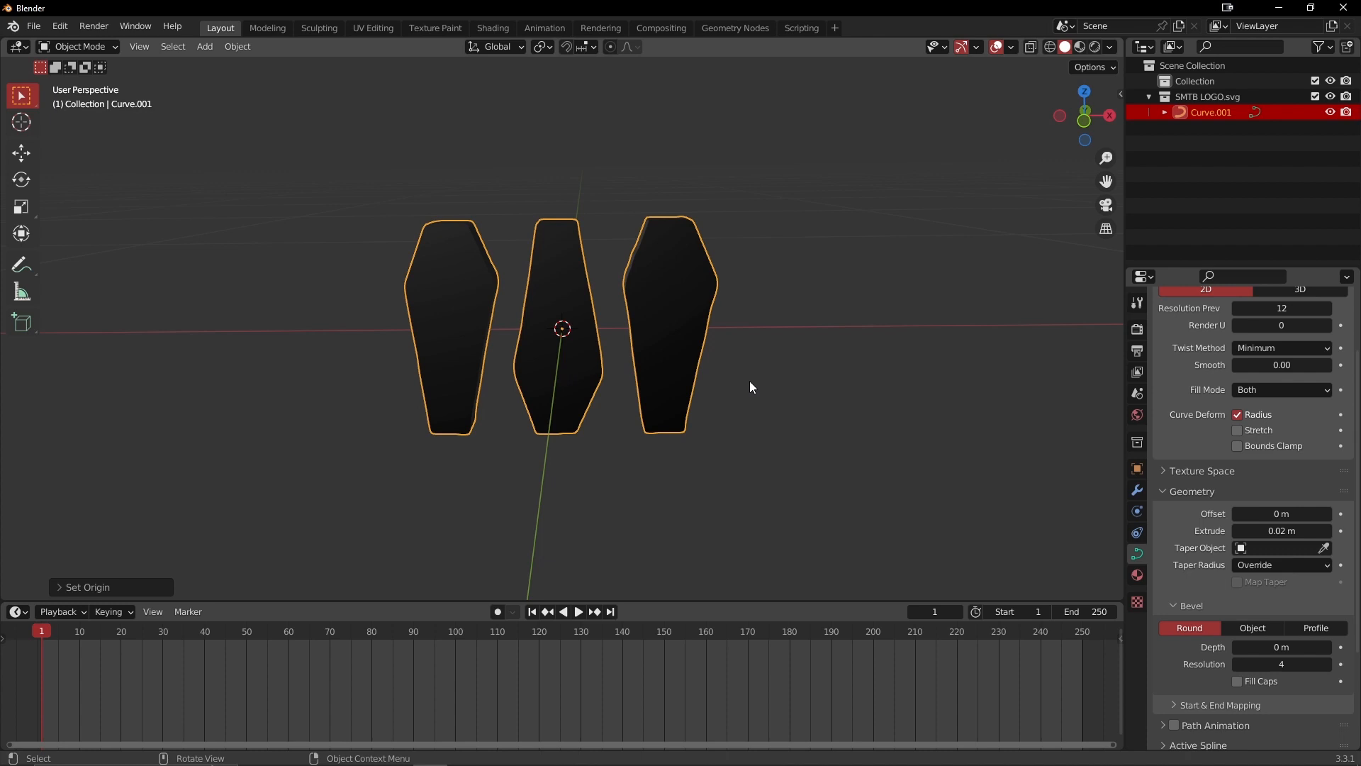
{"action": "mouse_move", "coordinate": [747, 376]}
{"action": "middle_mouse_down"}
{"action": "mouse_move", "coordinate": [745, 358]}
{"action": "mouse_move", "coordinate": [735, 369]}
{"action": "middle_mouse_up"}
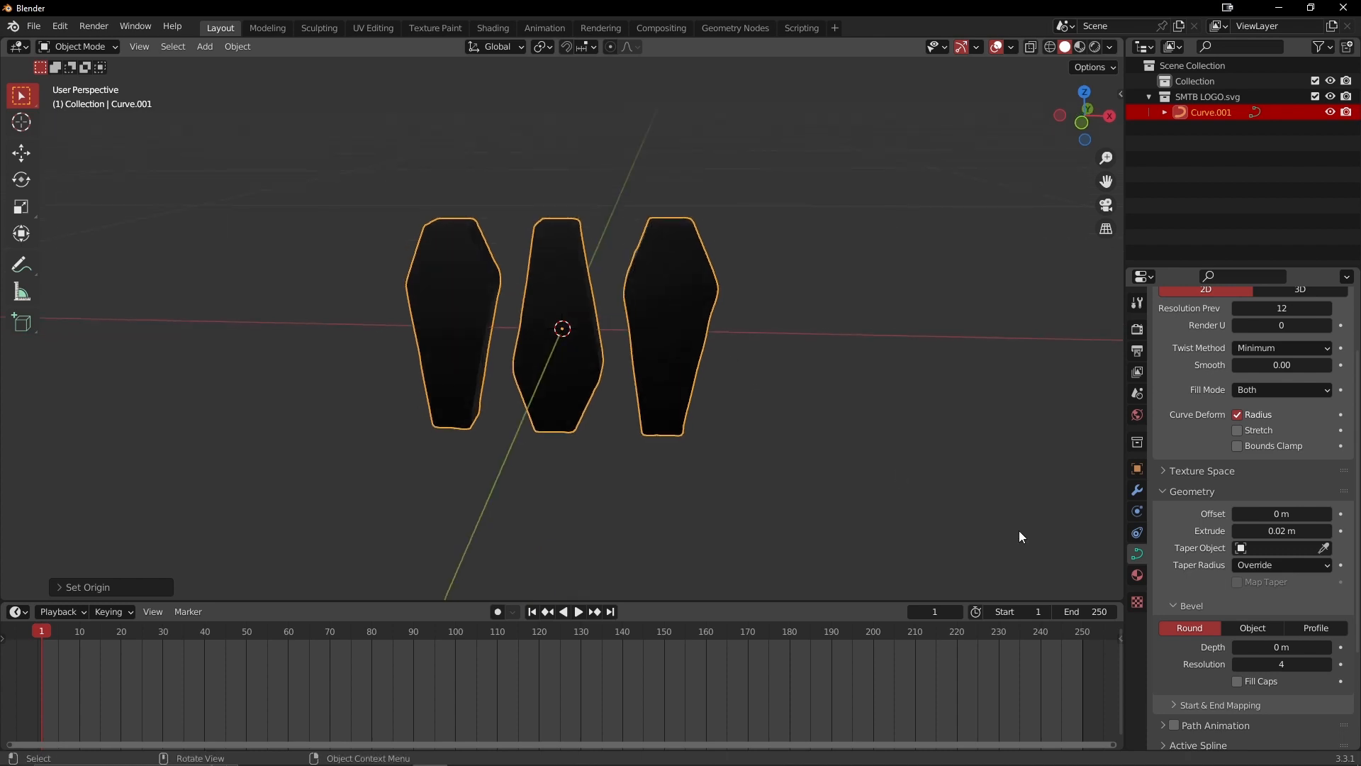
Step: Remove the SVGMat material slot from the joined coffin curve
{"action": "left_click", "coordinate": [1137, 576]}
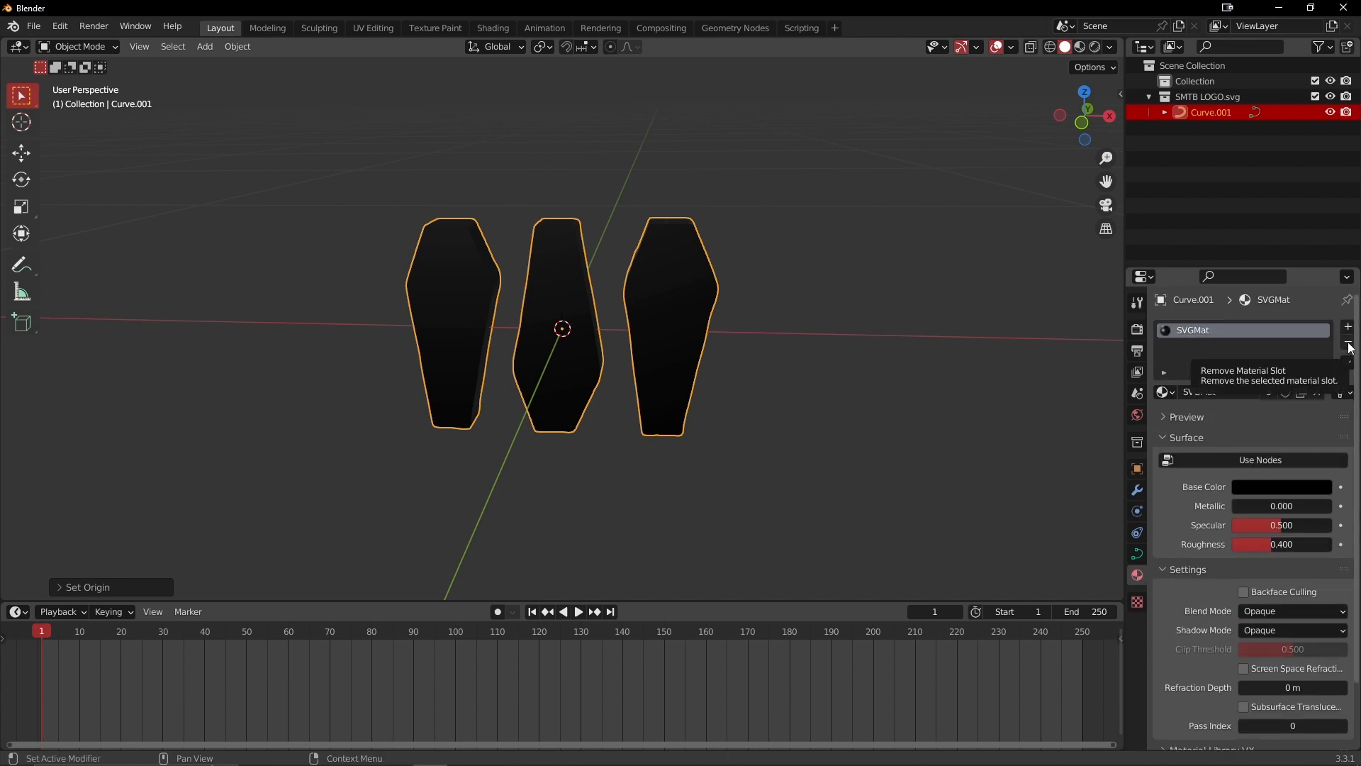
{"action": "left_click", "coordinate": [1348, 344]}
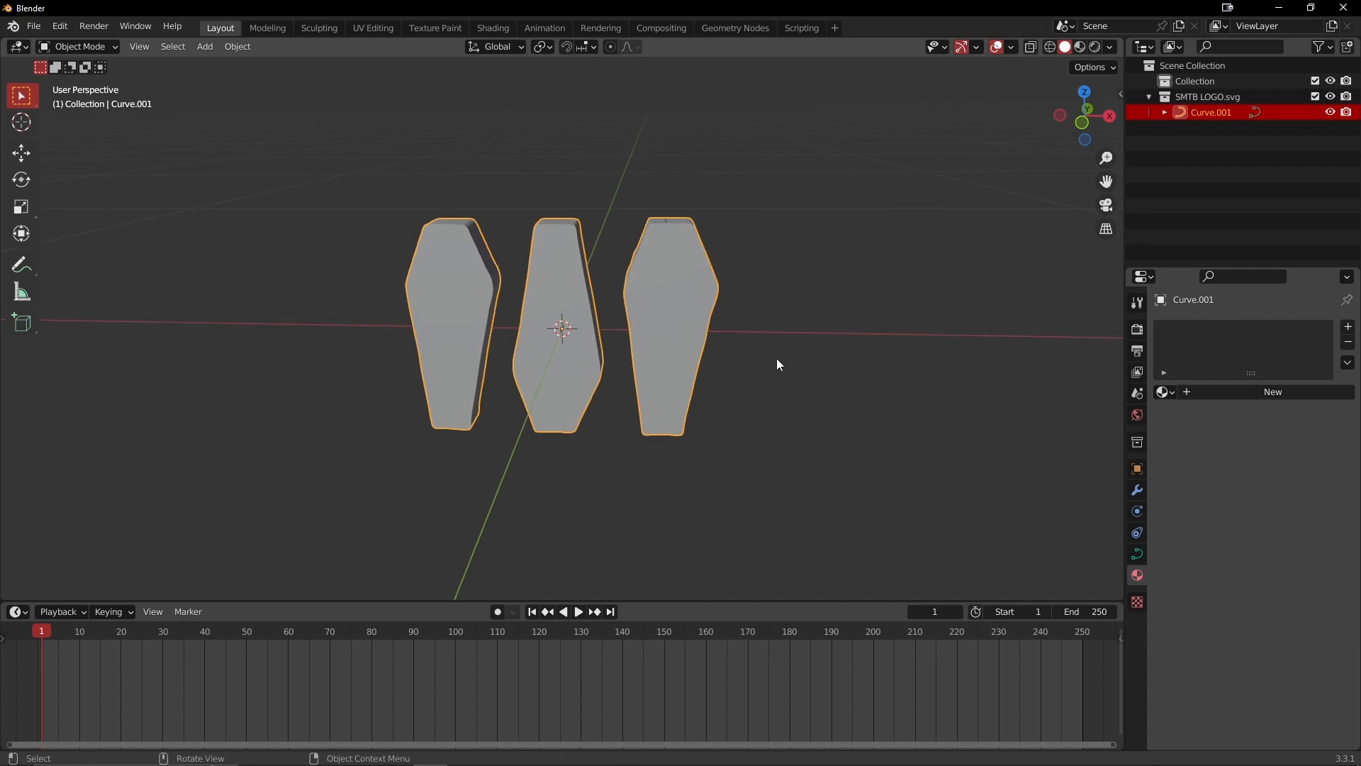
{"action": "middle_click_drag", "start_coordinate": [806, 378], "coordinate": [813, 373]}
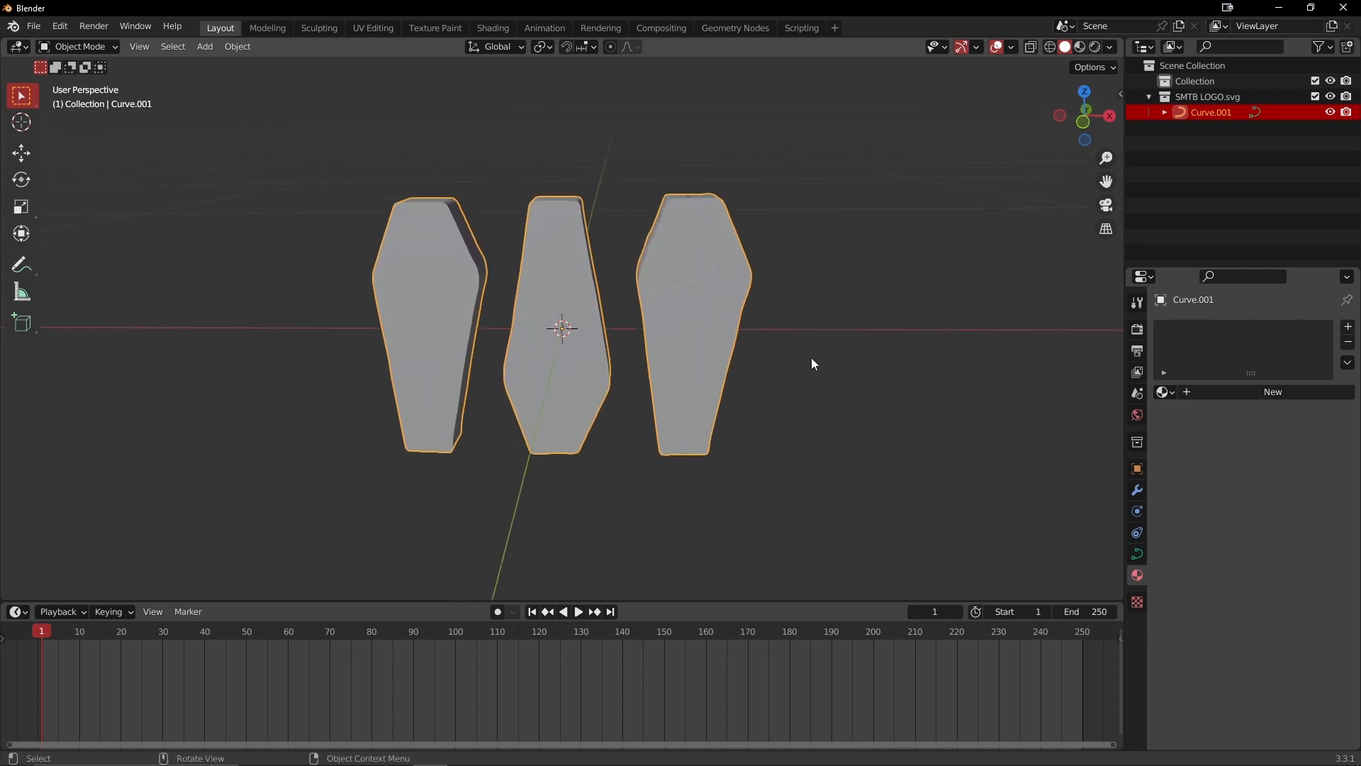
Step: Switch to the Shading workspace and create a new material for the coffin curve
{"action": "left_click", "coordinate": [497, 31]}
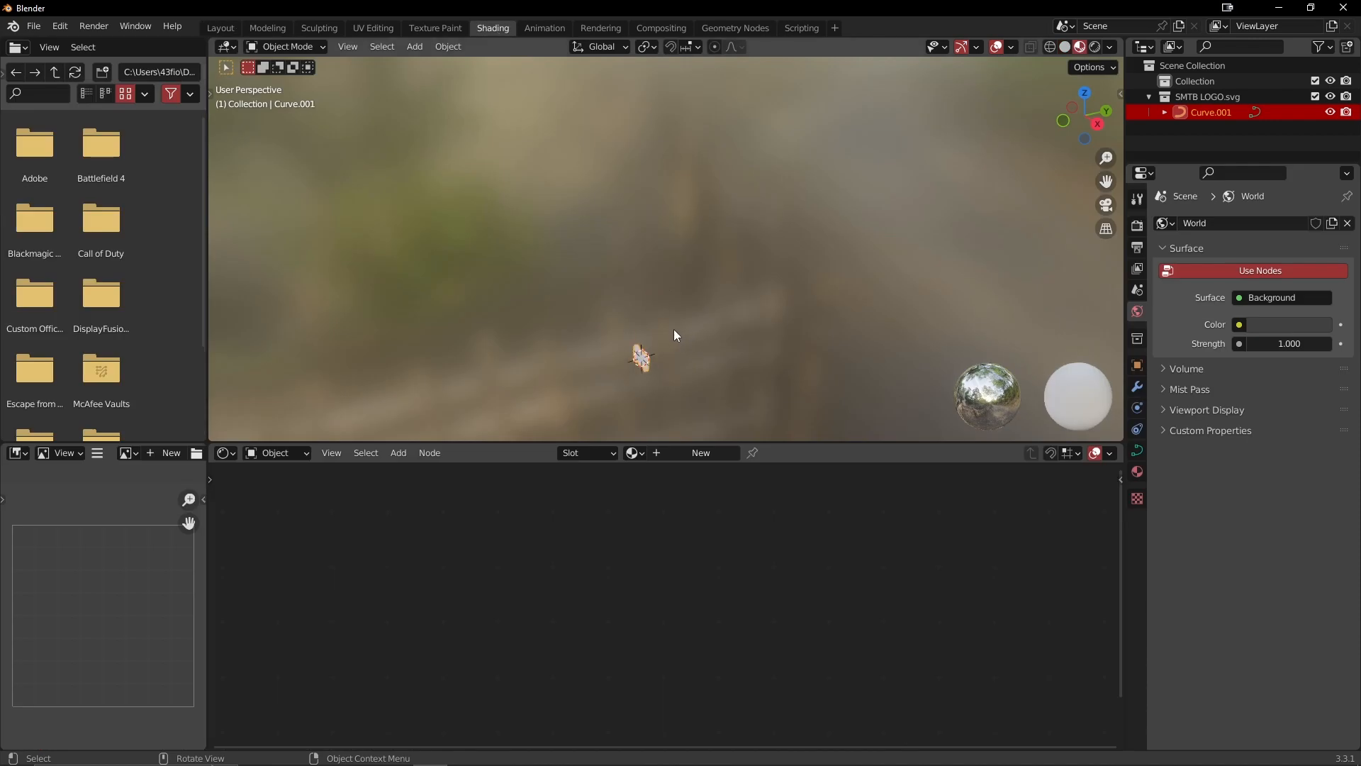
{"action": "middle_click_drag", "start_coordinate": [658, 359], "coordinate": [632, 252]}
{"action": "scroll", "coordinate": [670, 262], "scroll_direction": "up", "scroll_amount": 9}
{"action": "scroll", "coordinate": [650, 260], "scroll_direction": "up", "scroll_amount": 3}
{"action": "scroll", "coordinate": [568, 254], "scroll_direction": "down", "scroll_amount": 3}
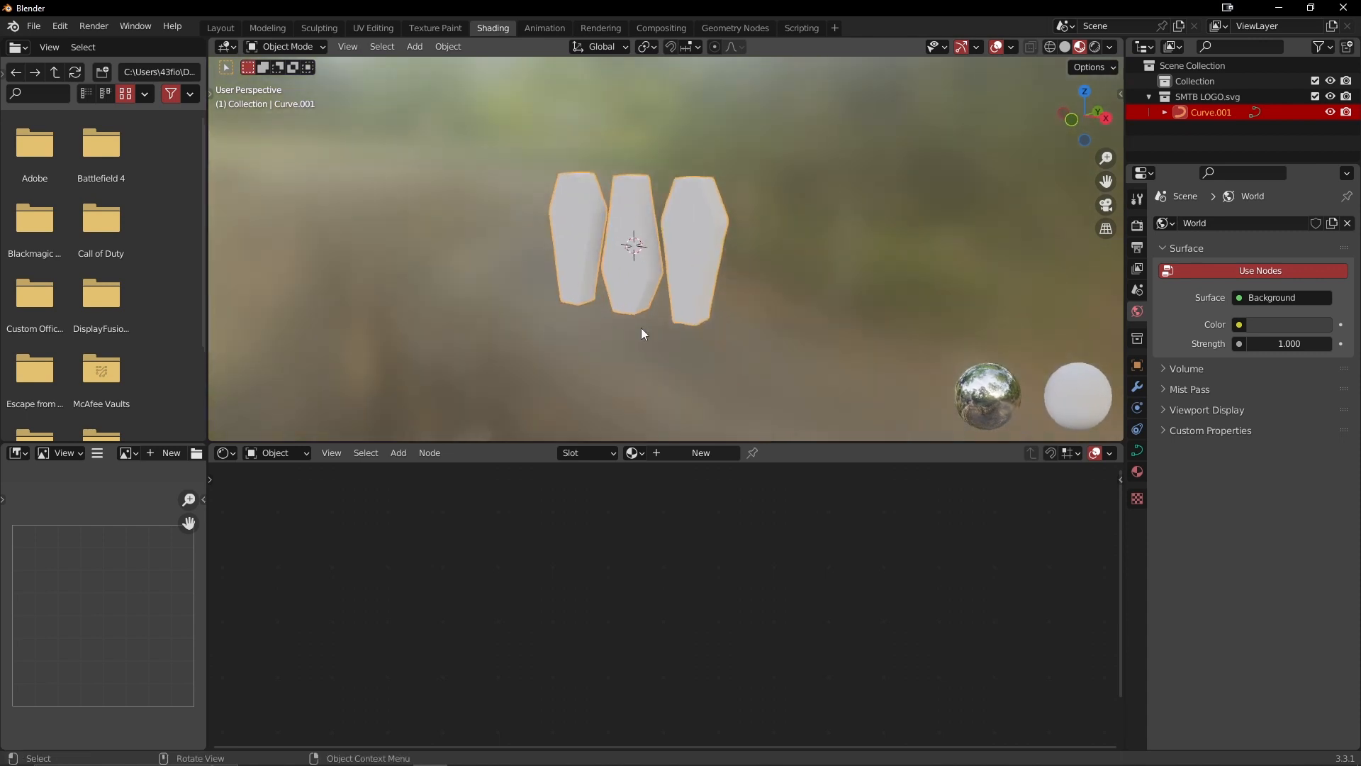
{"action": "left_click", "coordinate": [697, 454]}
{"action": "scroll", "coordinate": [712, 539], "scroll_direction": "down", "scroll_amount": 5}
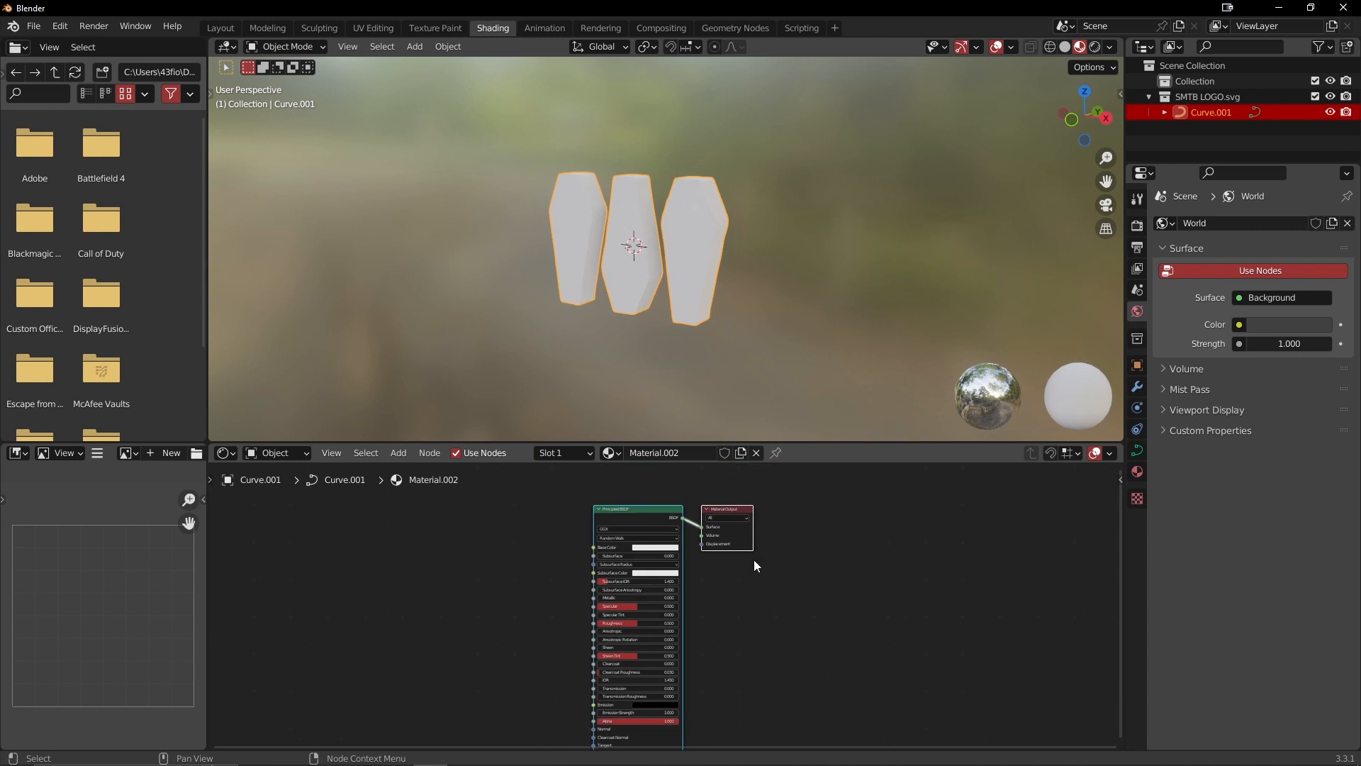
{"action": "middle_click_drag", "start_coordinate": [782, 582], "coordinate": [736, 596]}
{"action": "scroll", "coordinate": [652, 554], "scroll_direction": "up", "scroll_amount": 2}
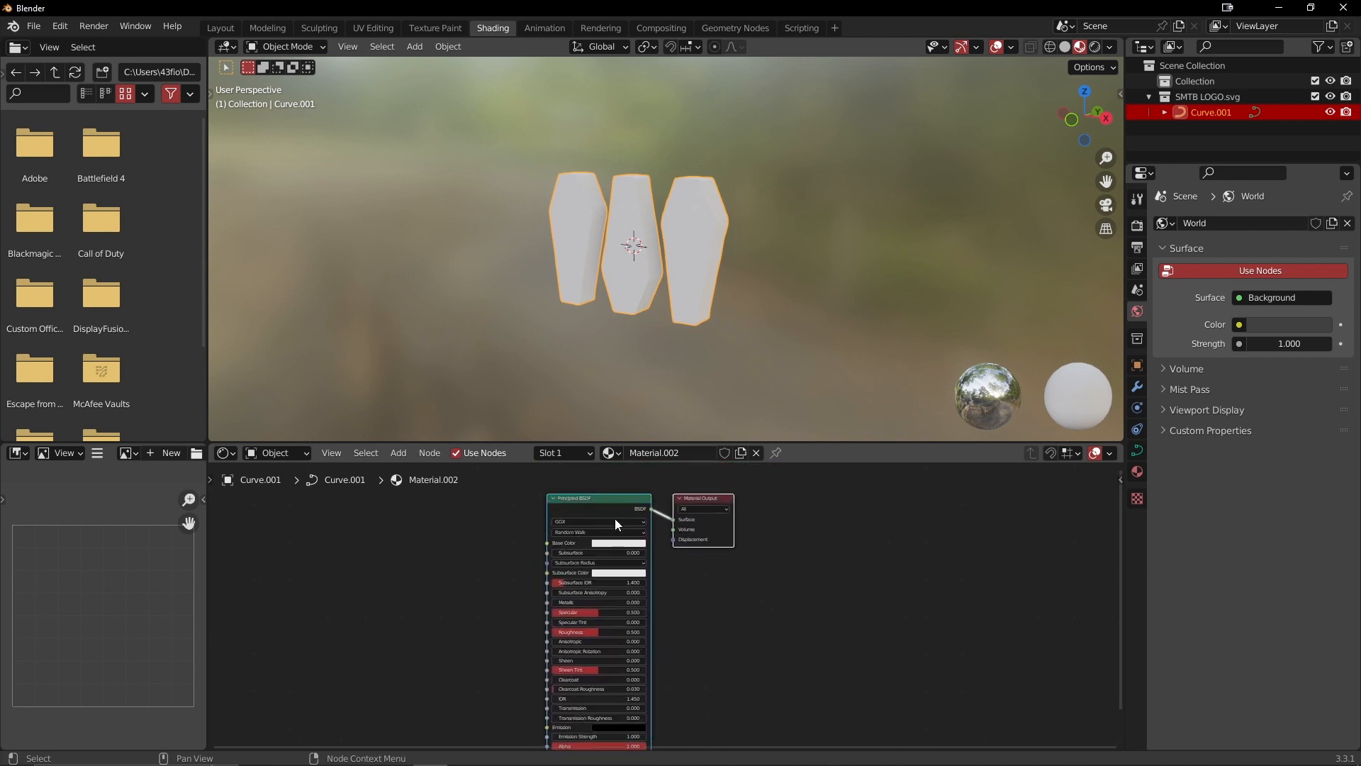
Step: Delete the Principled BSDF node from the coffin material
{"action": "left_click", "coordinate": [748, 584]}
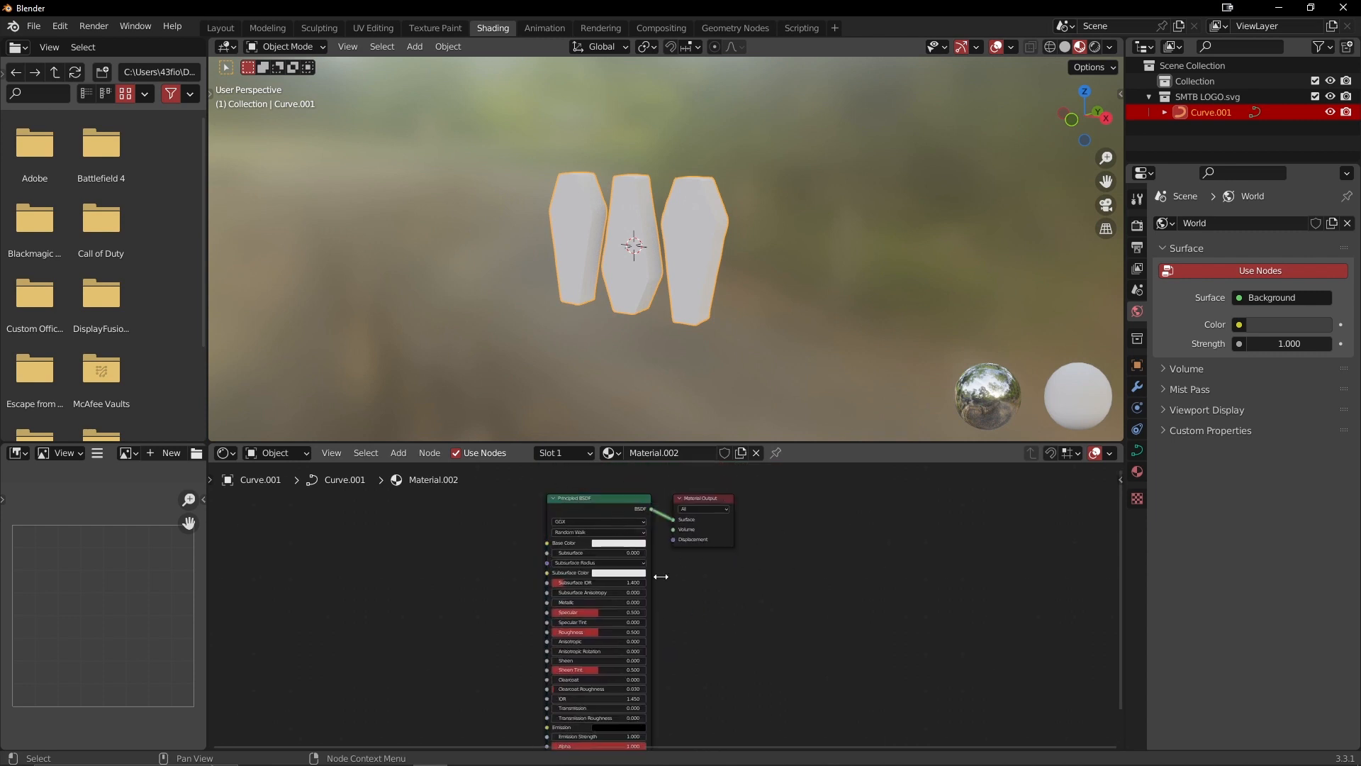
{"action": "left_click", "coordinate": [592, 511]}
{"action": "key", "text": "x"}
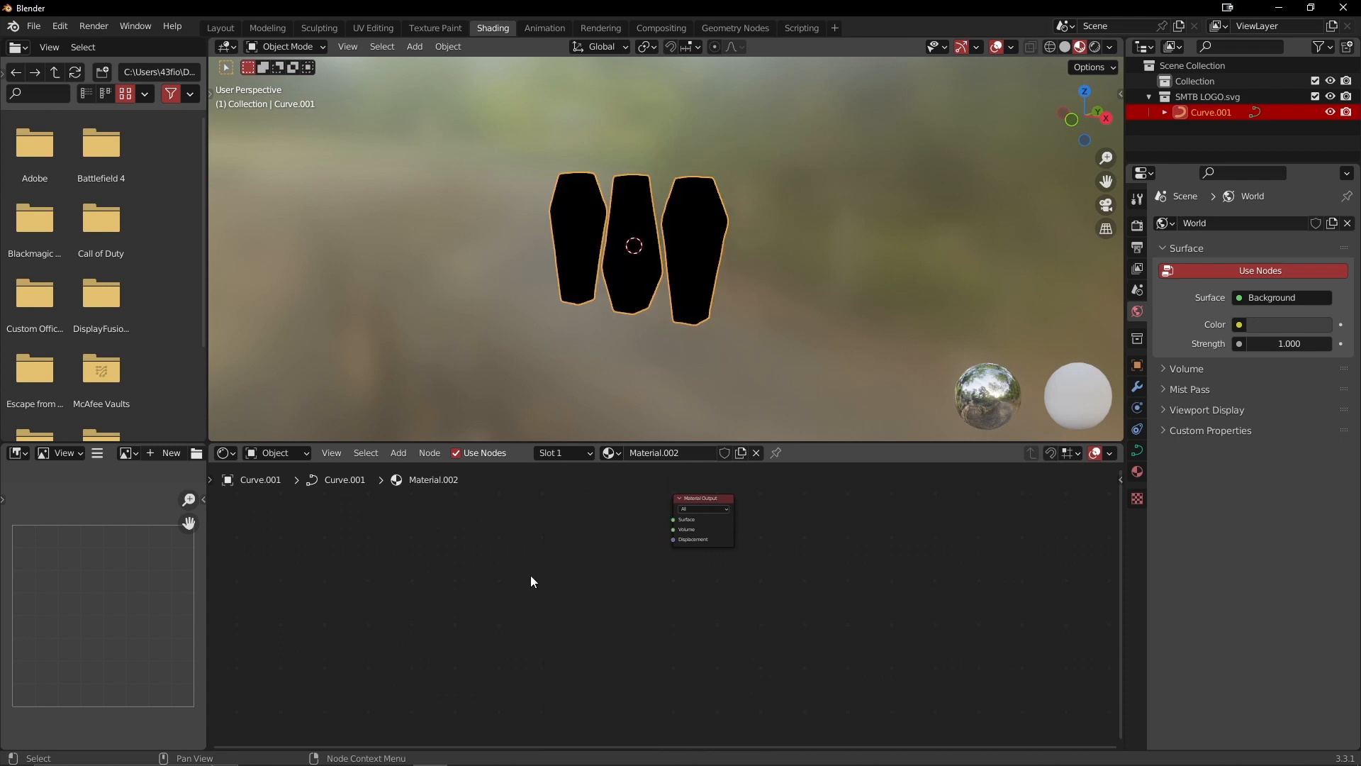
Step: Add a Glass BSDF node, connect it to the Material Output's Surface and place it closer to that node
{"action": "key", "text": "shift+a"}
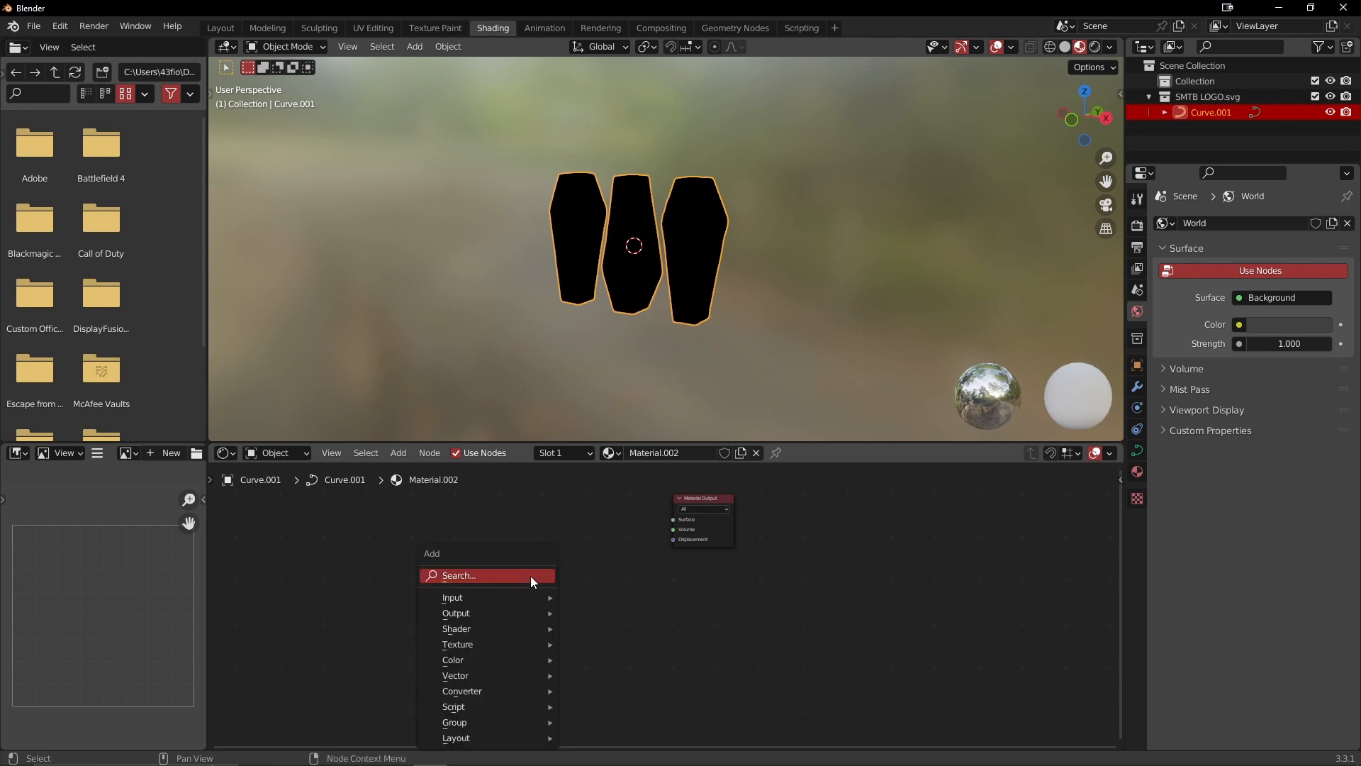
{"action": "left_click", "coordinate": [533, 580]}
{"action": "type", "text": "glass"}
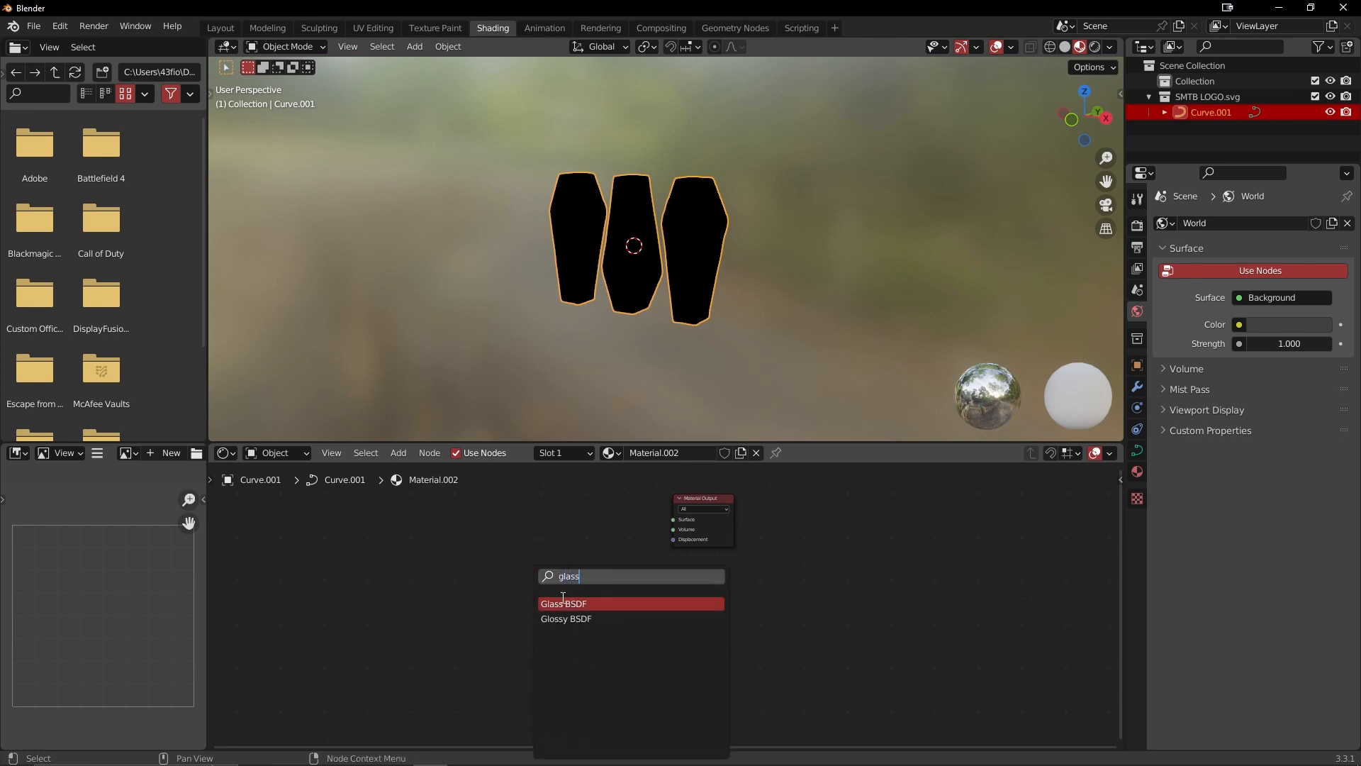
{"action": "key", "text": "Return"}
{"action": "left_click", "coordinate": [554, 561]}
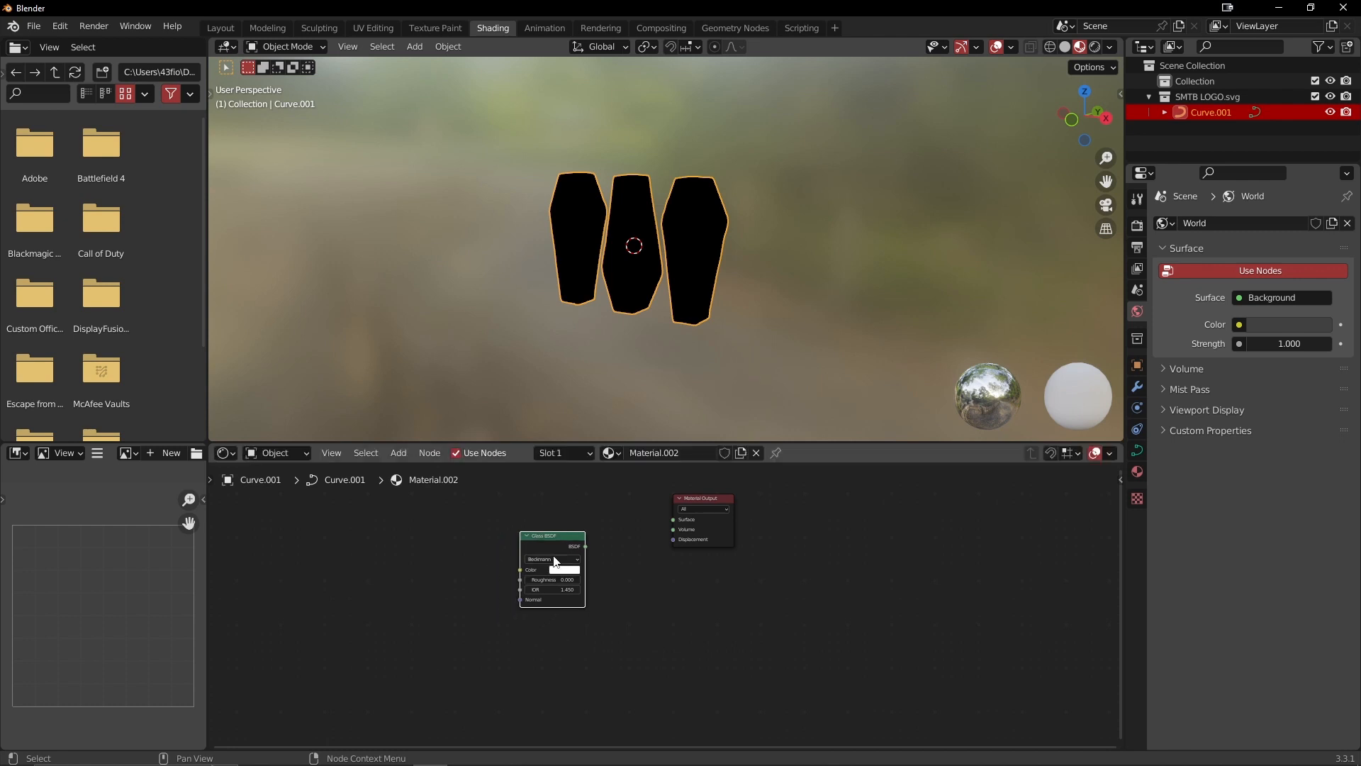
{"action": "left_click_drag", "start_coordinate": [586, 546], "coordinate": [673, 519]}
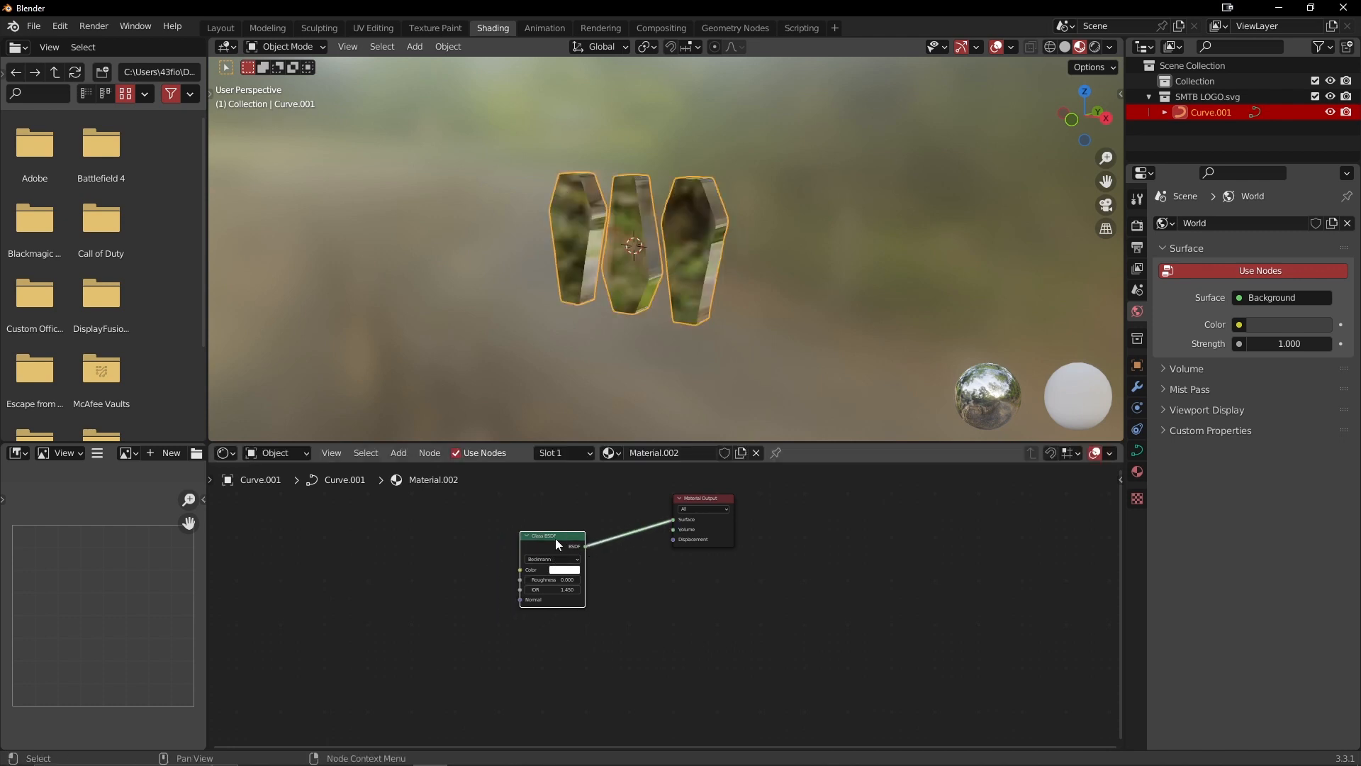
{"action": "left_click_drag", "start_coordinate": [555, 537], "coordinate": [583, 515]}
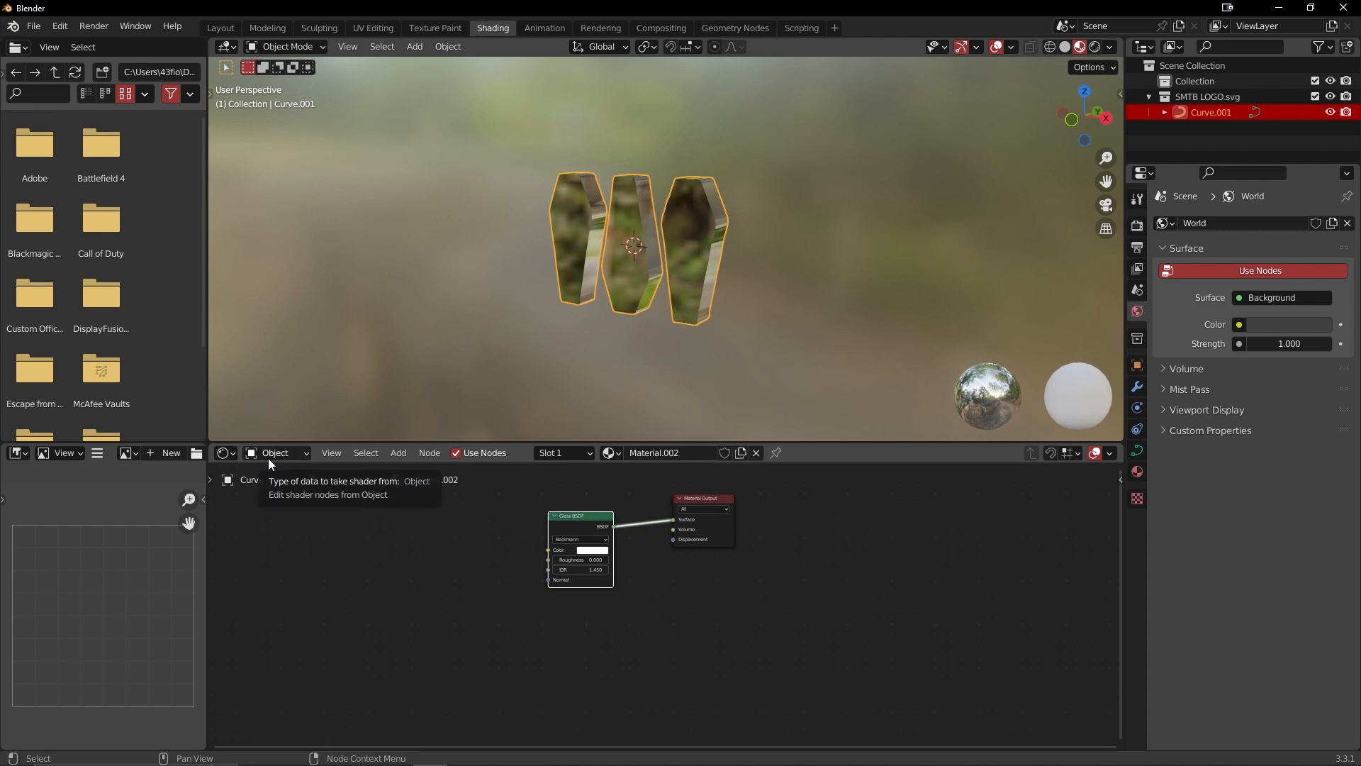
Step: In the World shader nodes, add a Bright/Contrast node and connect it to the Background node's Color input
{"action": "left_click", "coordinate": [289, 455]}
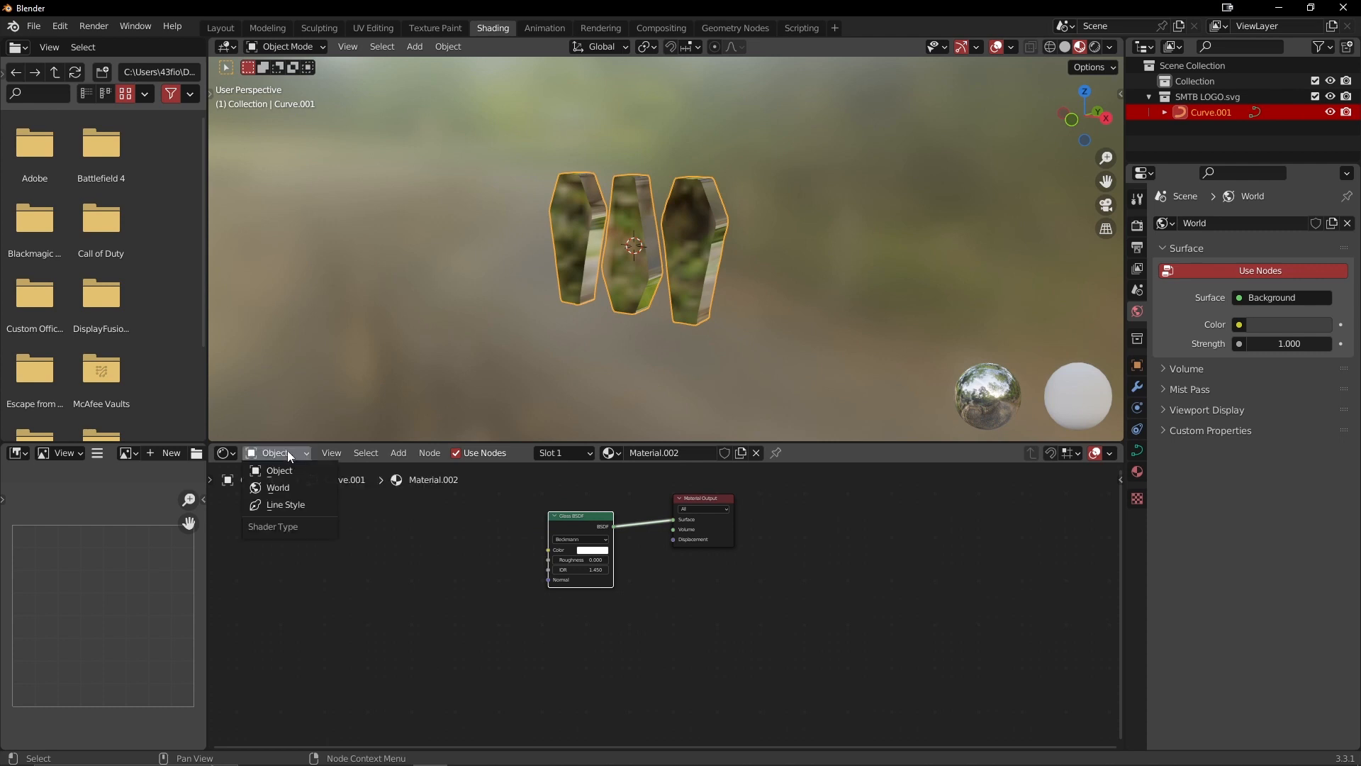
{"action": "left_click", "coordinate": [286, 488]}
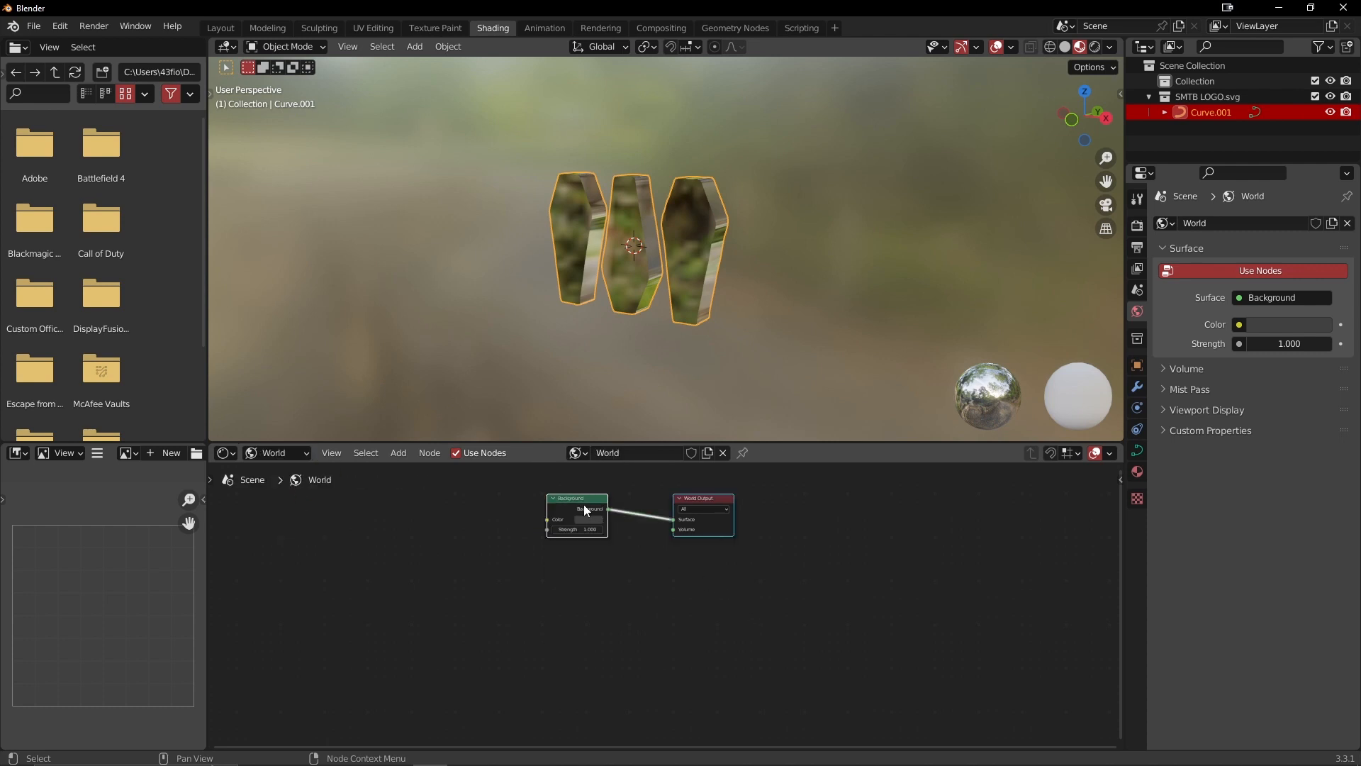
{"action": "middle_click_drag", "start_coordinate": [618, 537], "coordinate": [691, 579]}
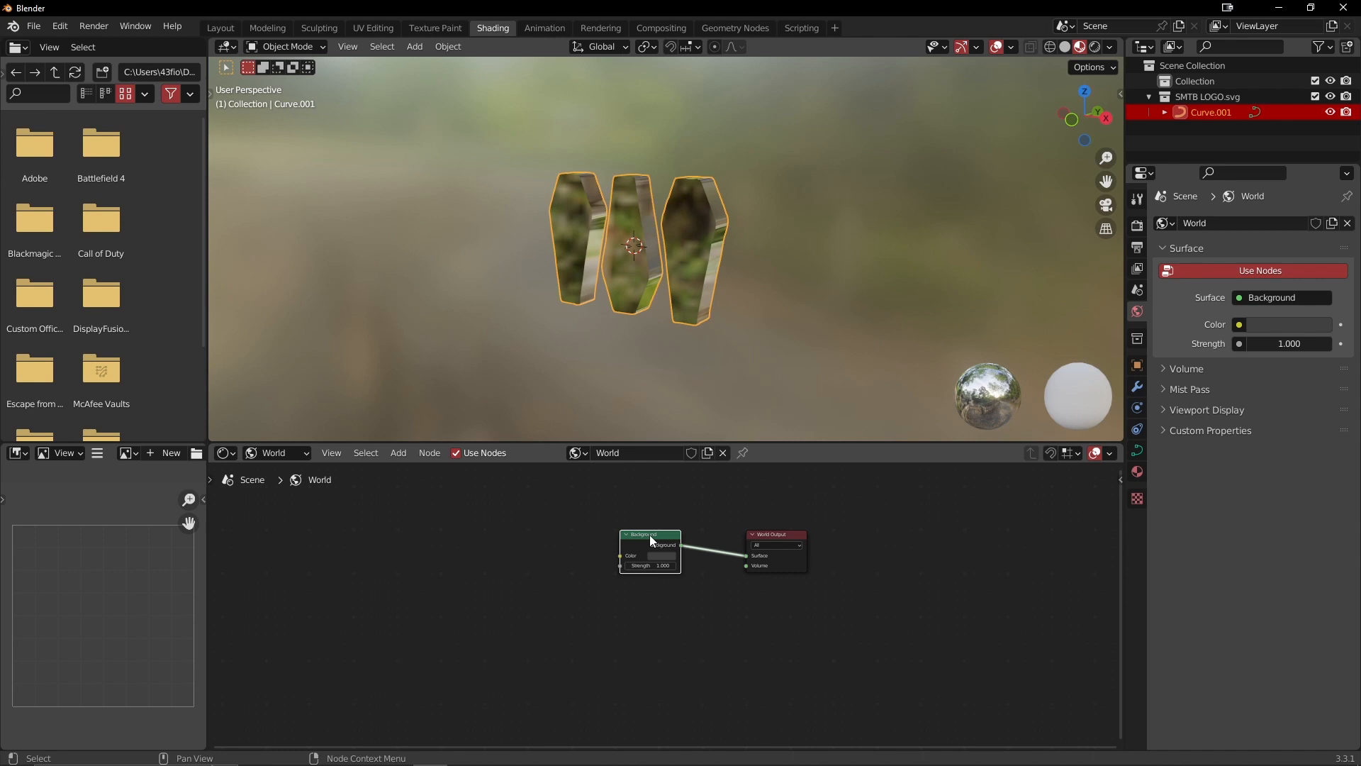
{"action": "middle_click_drag", "start_coordinate": [586, 536], "coordinate": [617, 541]}
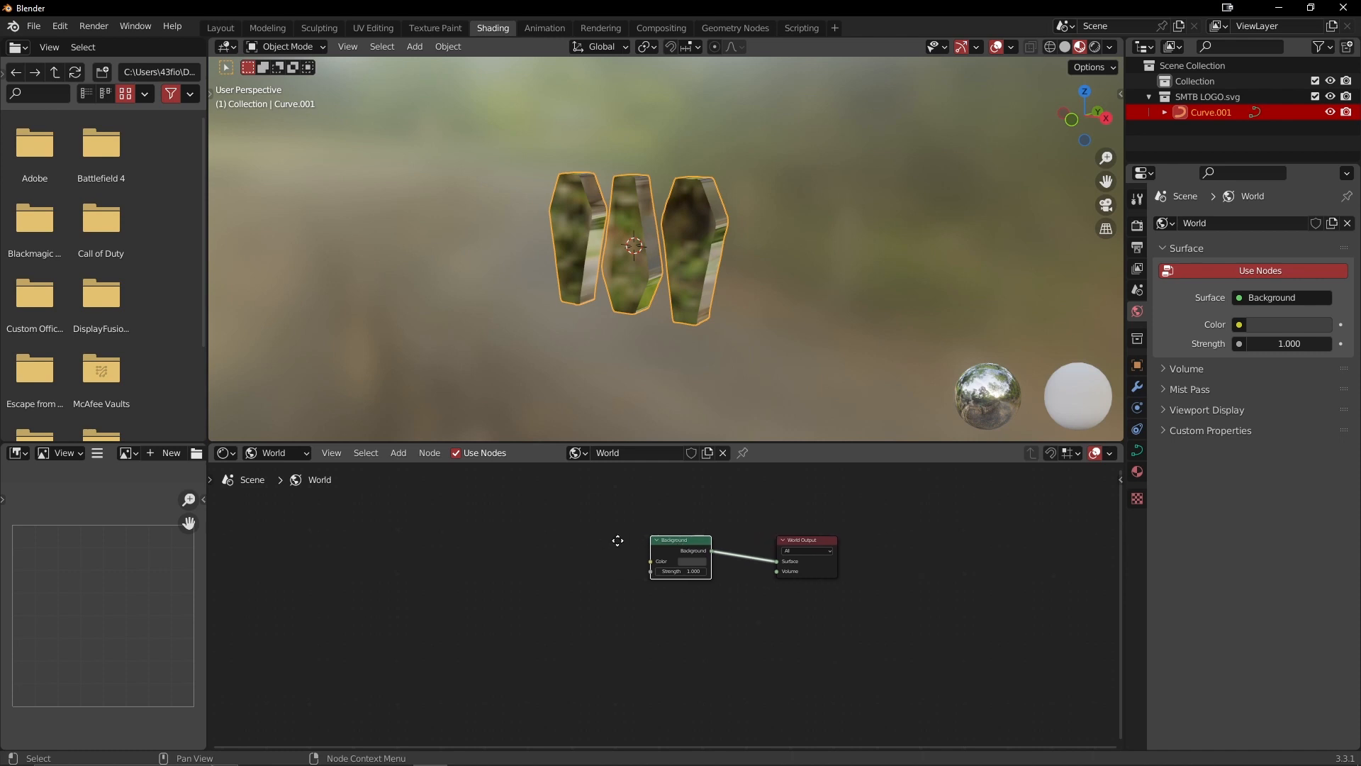
{"action": "left_click", "coordinate": [586, 546]}
{"action": "key", "text": "shift+a"}
{"action": "left_click", "coordinate": [579, 547]}
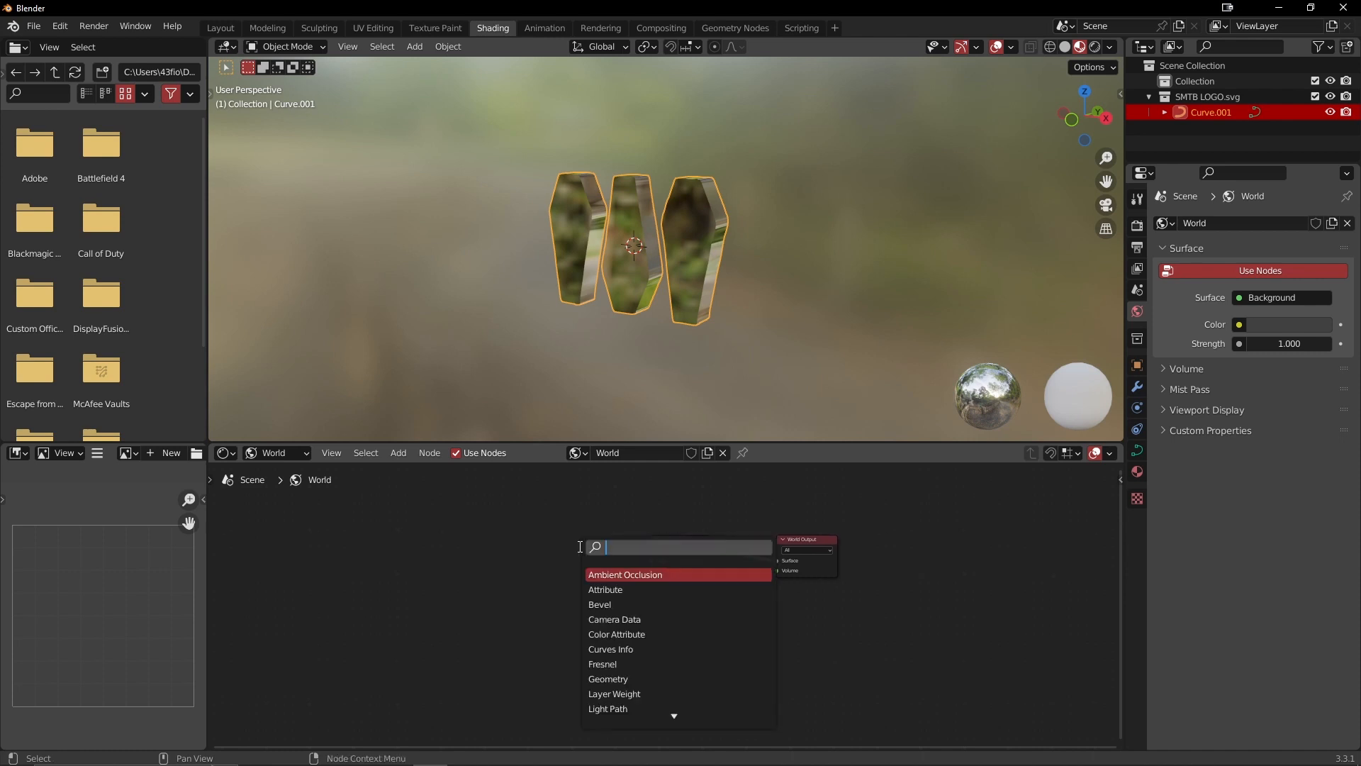
{"action": "type", "text": "bright"}
{"action": "left_click", "coordinate": [623, 590]}
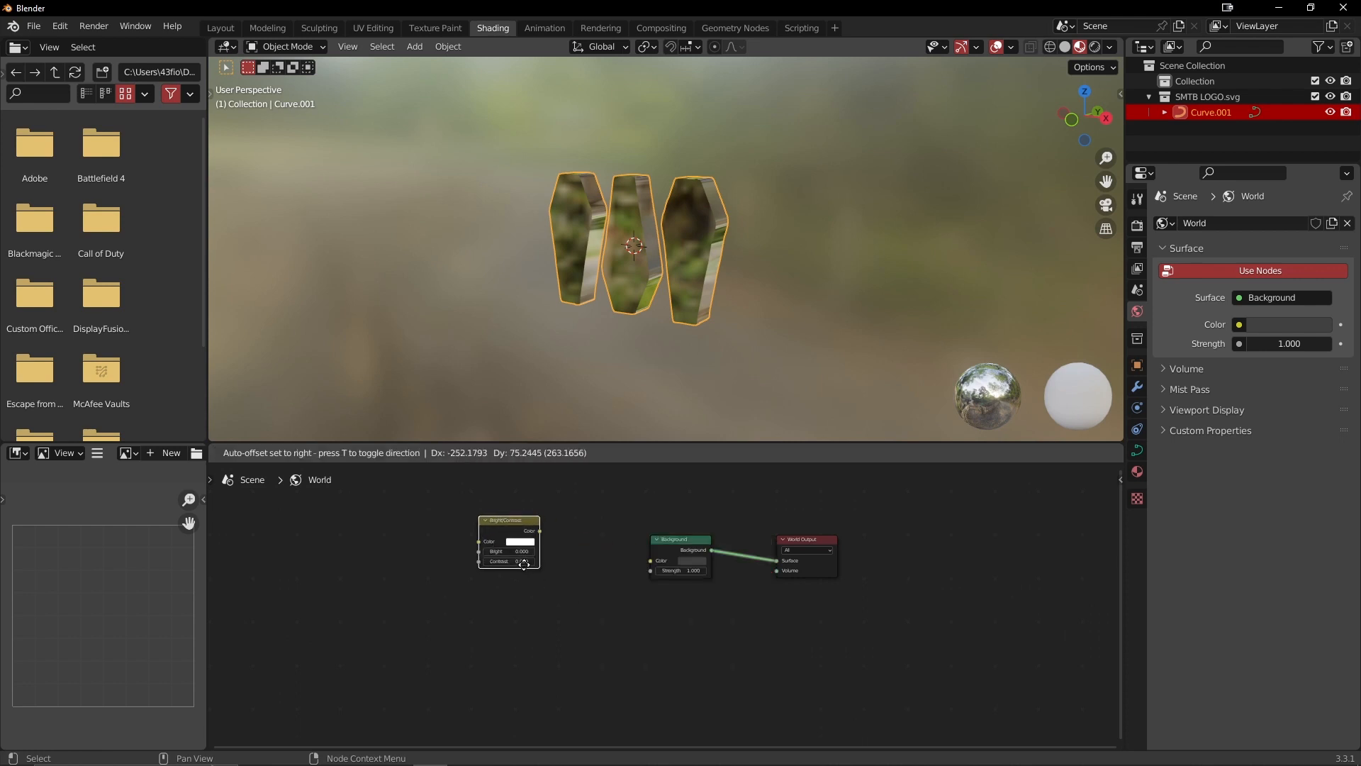
{"action": "left_click", "coordinate": [540, 588]}
{"action": "left_click_drag", "start_coordinate": [552, 567], "coordinate": [594, 550]}
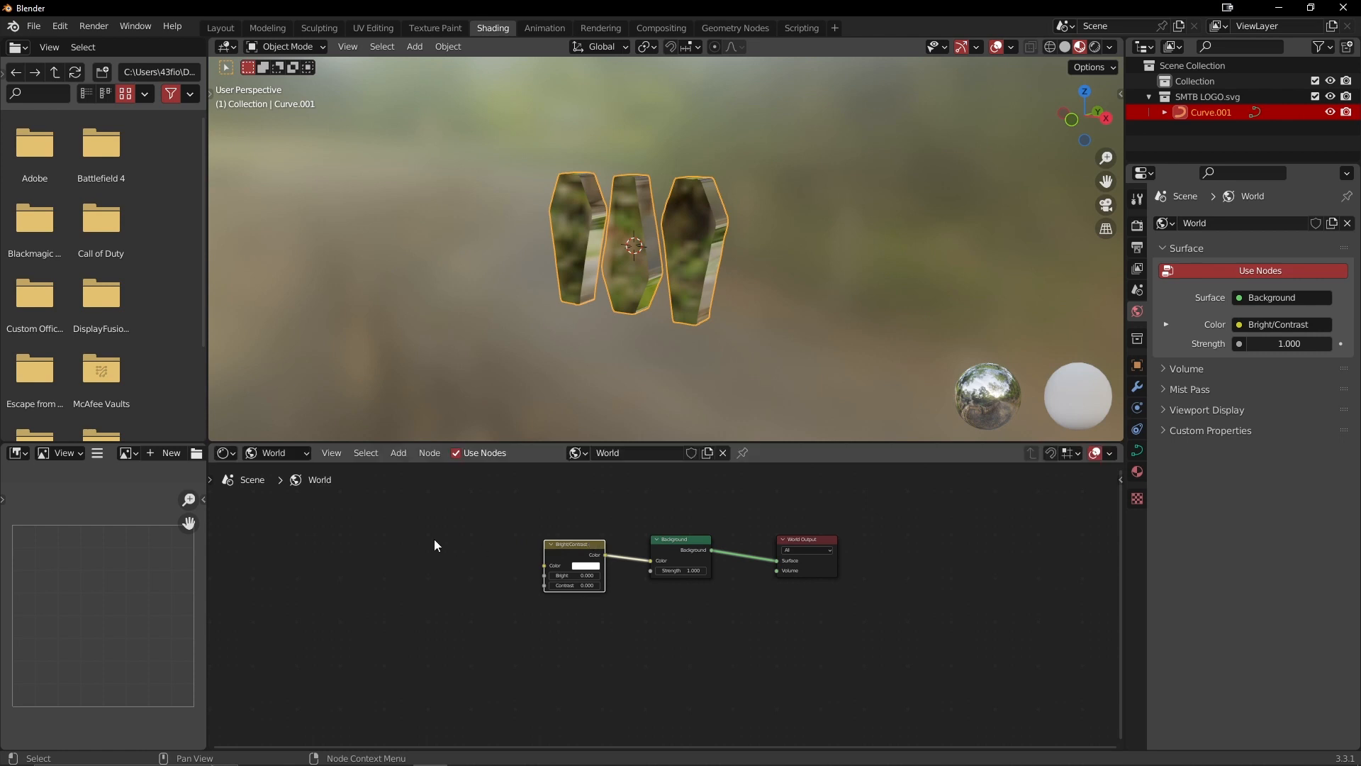
Step: Add an Image Texture node and connect its Color output to the Bright/Contrast node's Color input
{"action": "middle_click_drag", "start_coordinate": [436, 545], "coordinate": [541, 539]}
{"action": "key", "text": "shift+a"}
{"action": "left_click", "coordinate": [546, 546]}
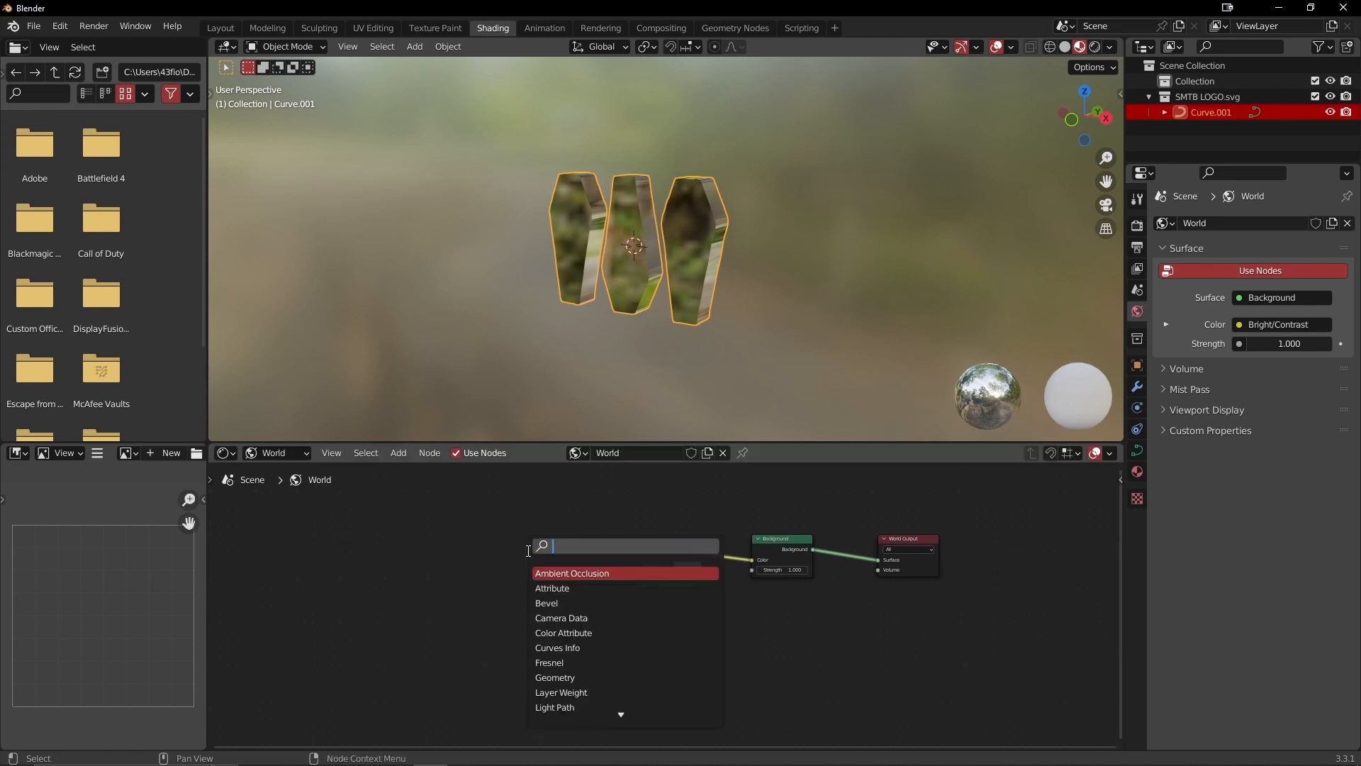
{"action": "type", "text": "ima"}
{"action": "left_click", "coordinate": [562, 573]}
{"action": "left_click", "coordinate": [553, 572]}
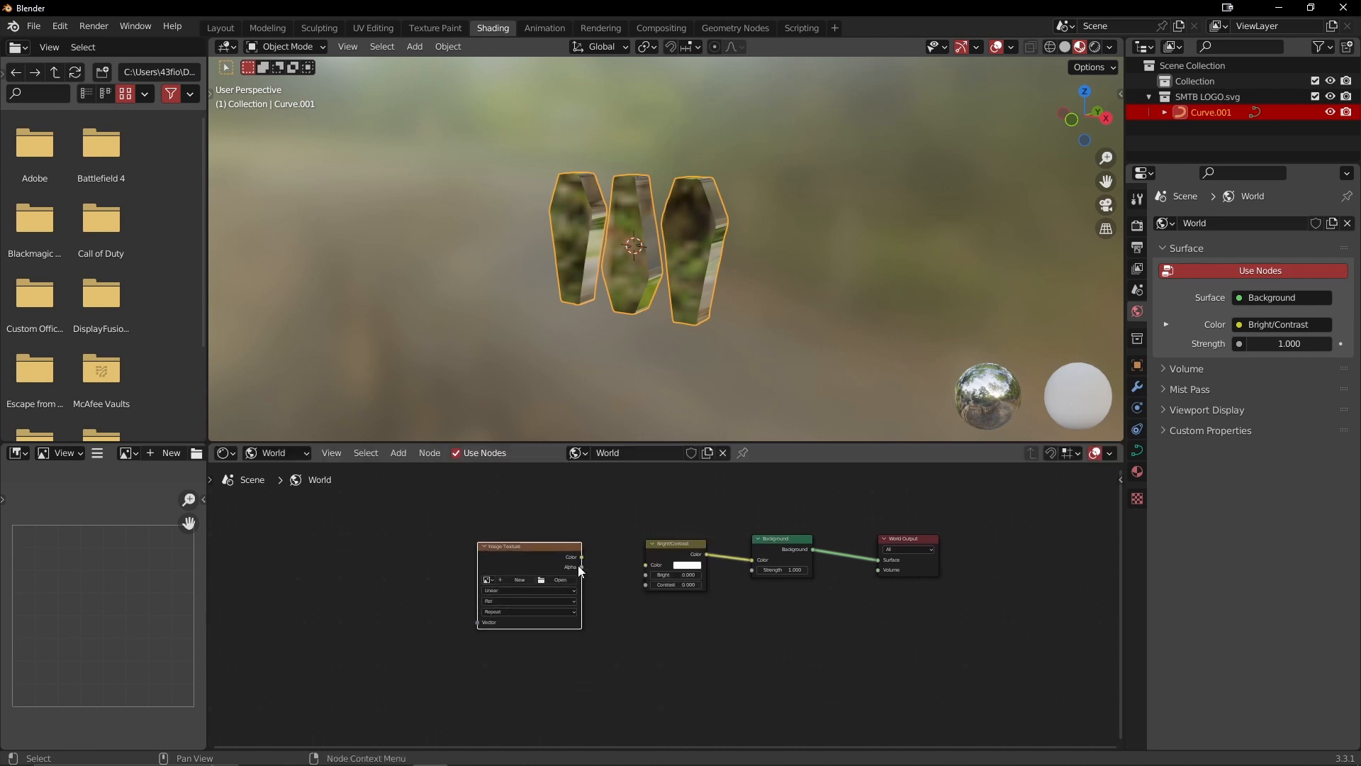
{"action": "left_click_drag", "start_coordinate": [581, 557], "coordinate": [646, 566]}
{"action": "middle_click_drag", "start_coordinate": [546, 553], "coordinate": [658, 525]}
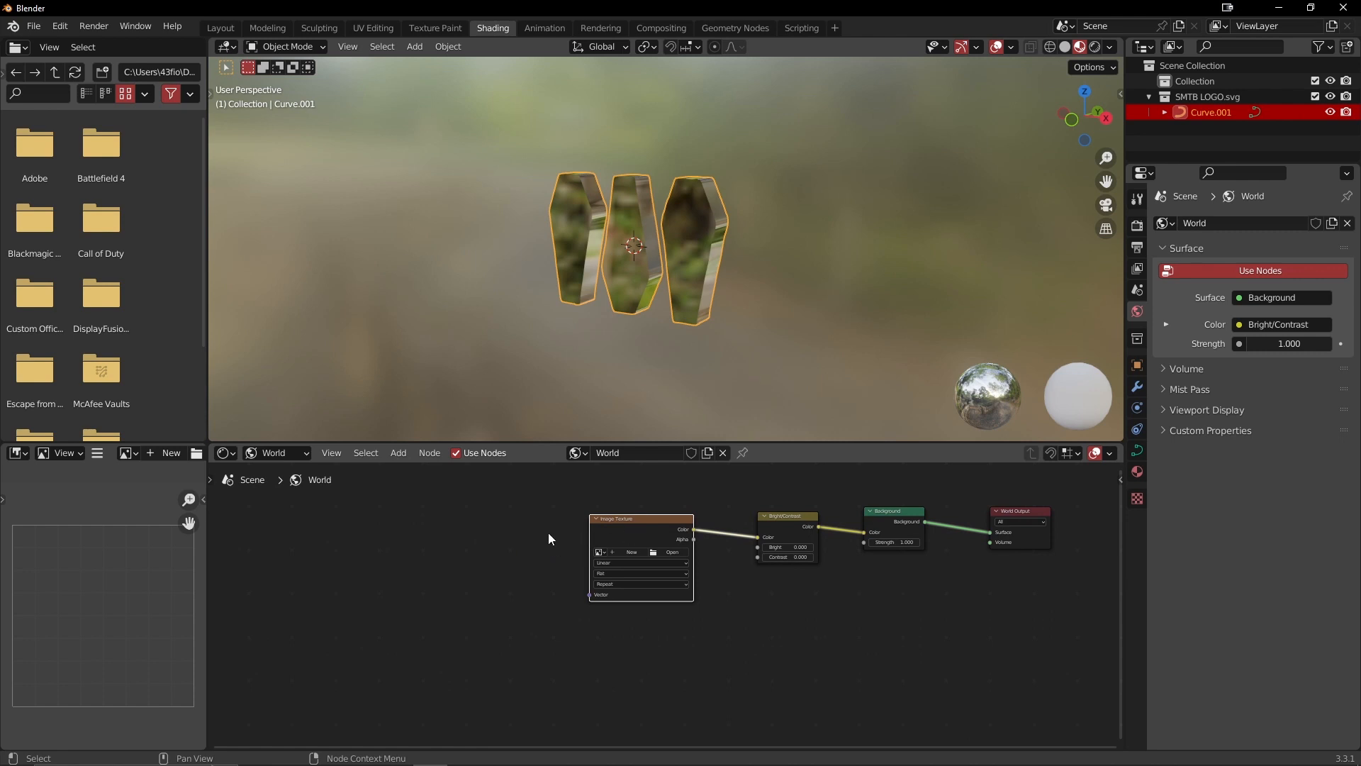
Step: Add Texture Coordinate and Mapping nodes to the image texture, with the Generated output feeding the Mapping Vector
{"action": "key", "text": "ctrl+t"}
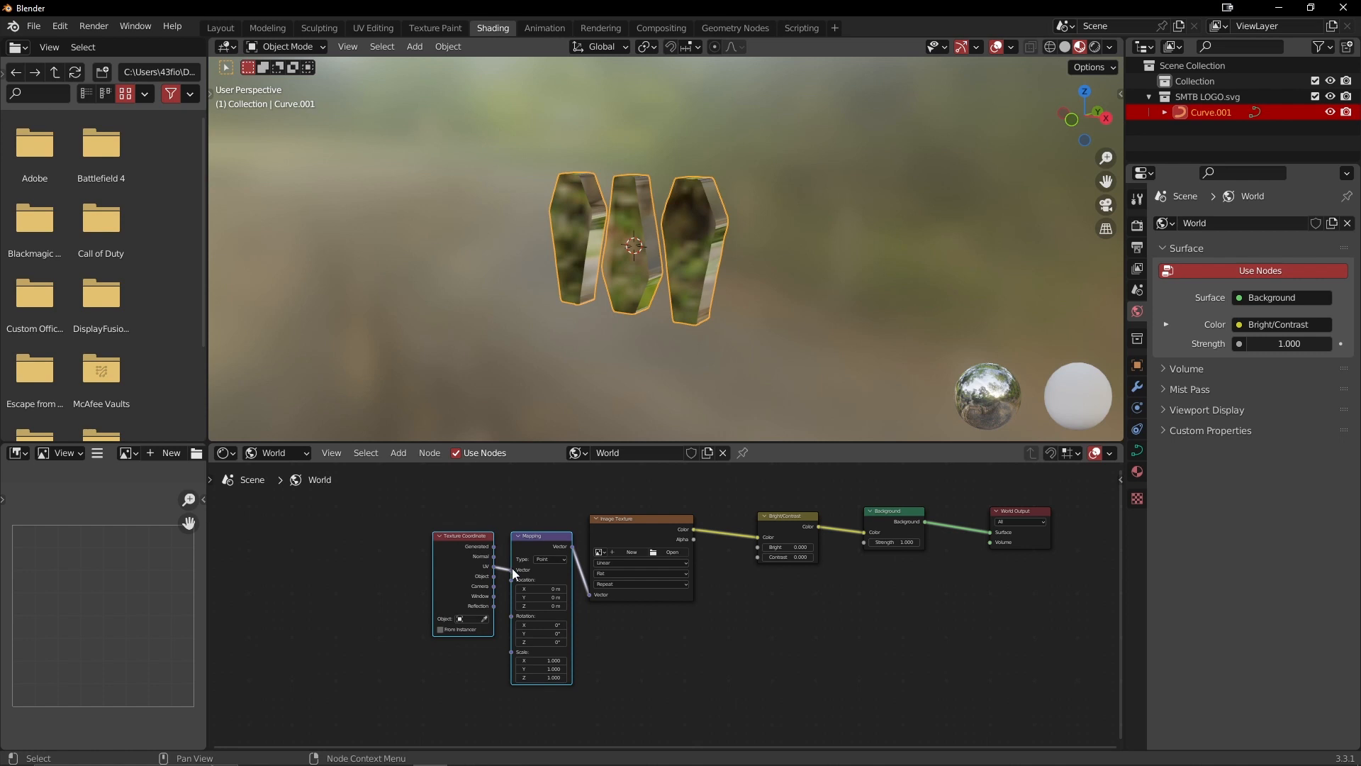
{"action": "left_click_drag", "start_coordinate": [512, 571], "coordinate": [431, 516]}
{"action": "middle_click_drag", "start_coordinate": [735, 601], "coordinate": [648, 593]}
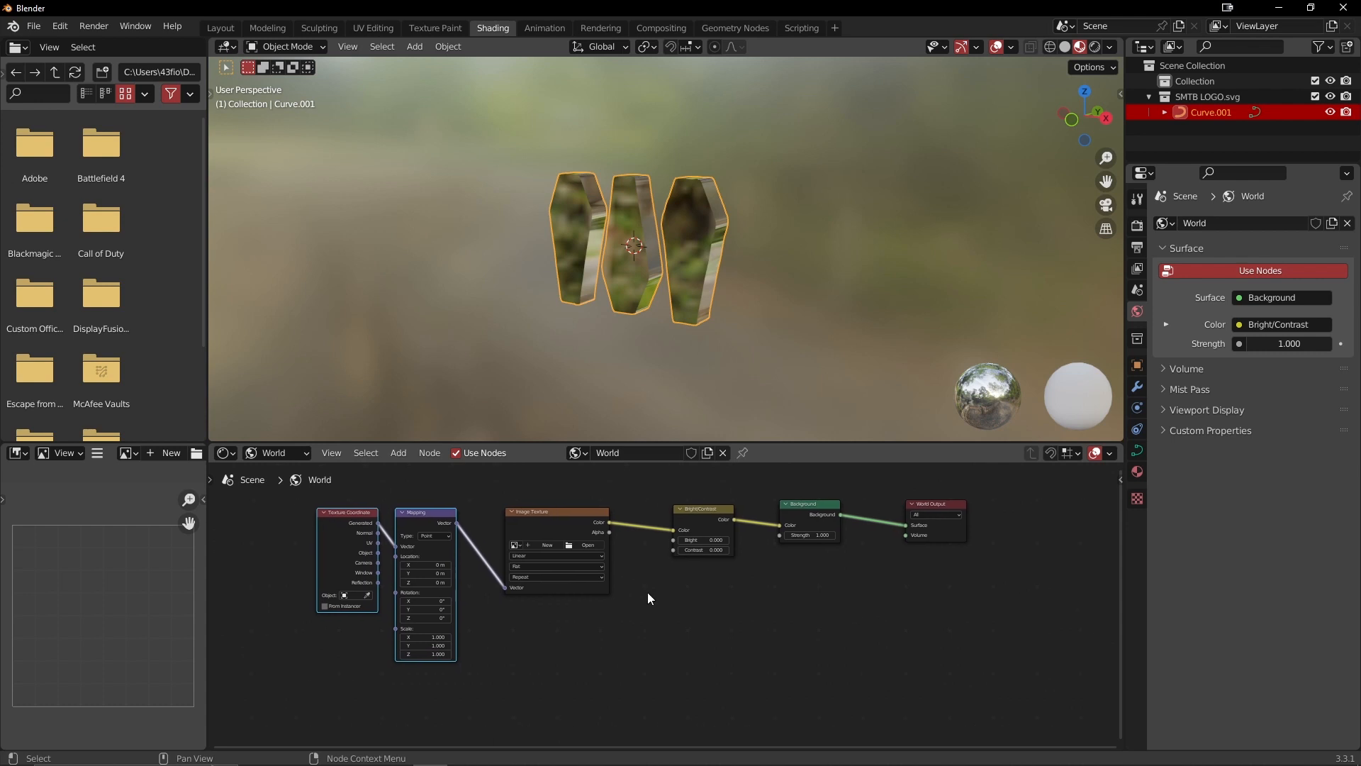
Step: Load 23.jpg from the Iridescent folder on the E: drive into the Image Texture node
{"action": "left_click", "coordinate": [588, 545]}
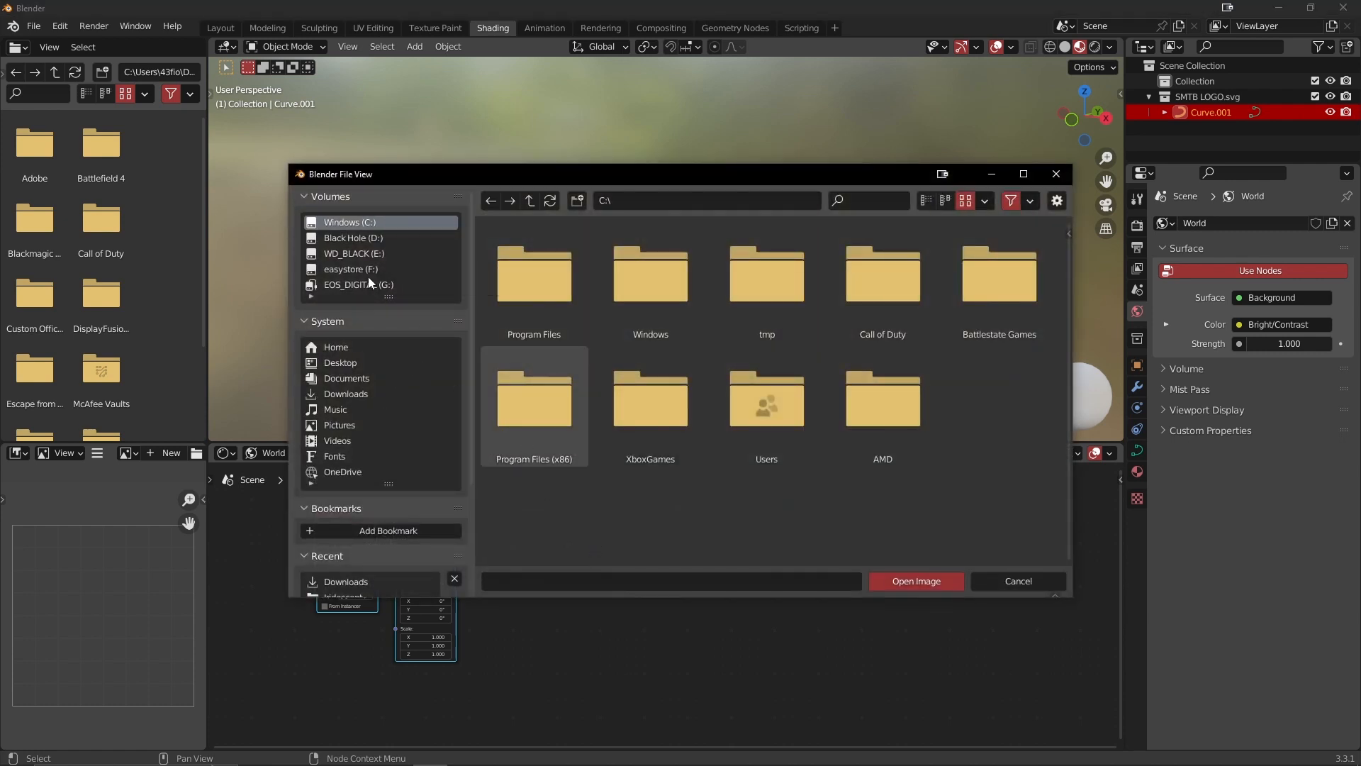
{"action": "left_click", "coordinate": [363, 255]}
{"action": "scroll", "coordinate": [709, 449], "scroll_direction": "down", "scroll_amount": 1}
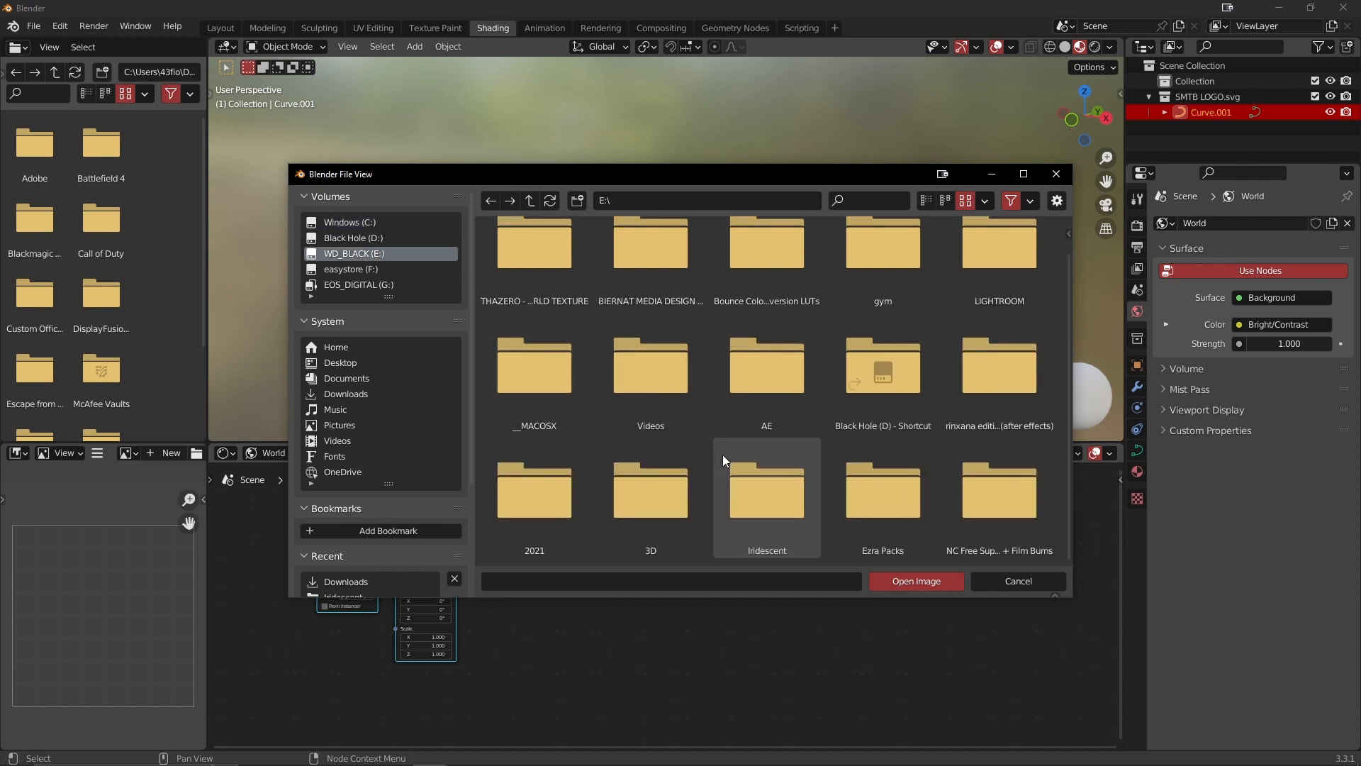
{"action": "double_click", "coordinate": [793, 482]}
{"action": "scroll", "coordinate": [886, 433], "scroll_direction": "down", "scroll_amount": 5}
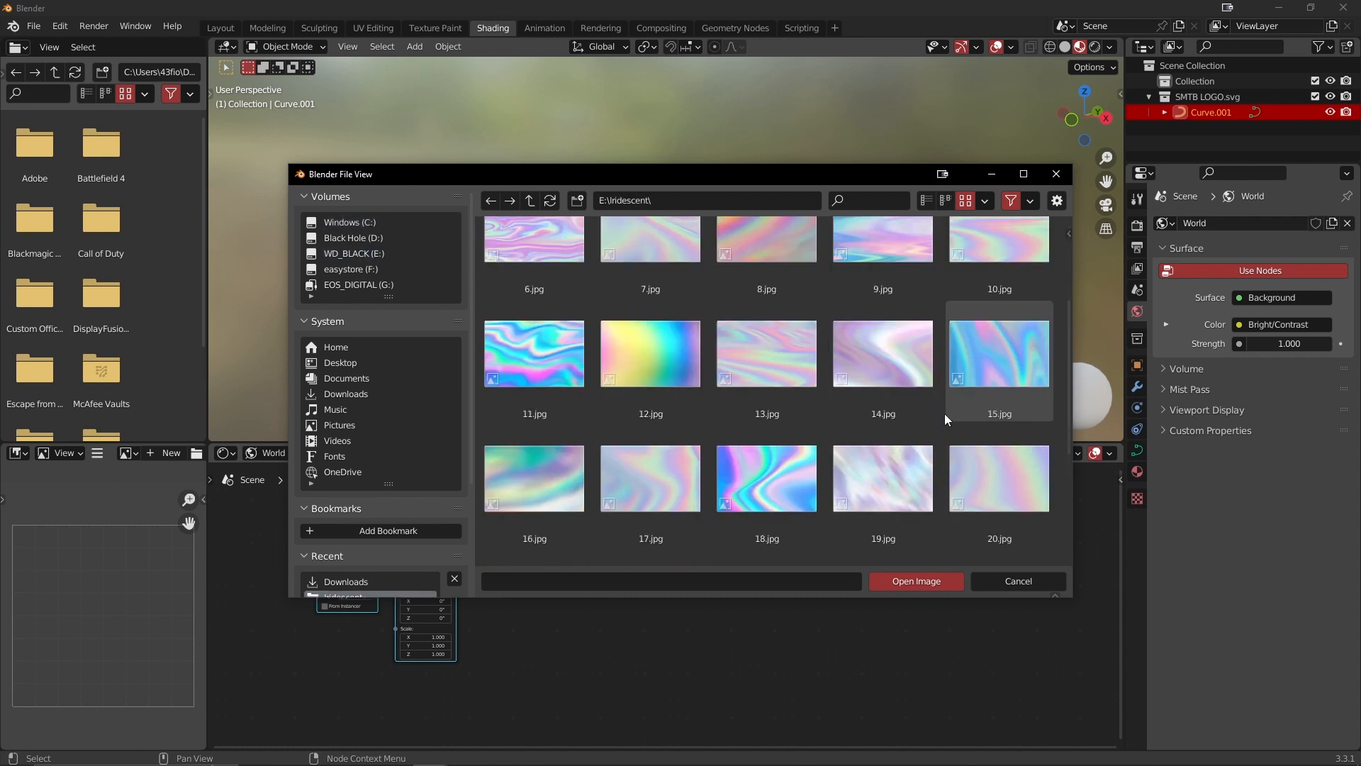
{"action": "scroll", "coordinate": [943, 421], "scroll_direction": "down", "scroll_amount": 3}
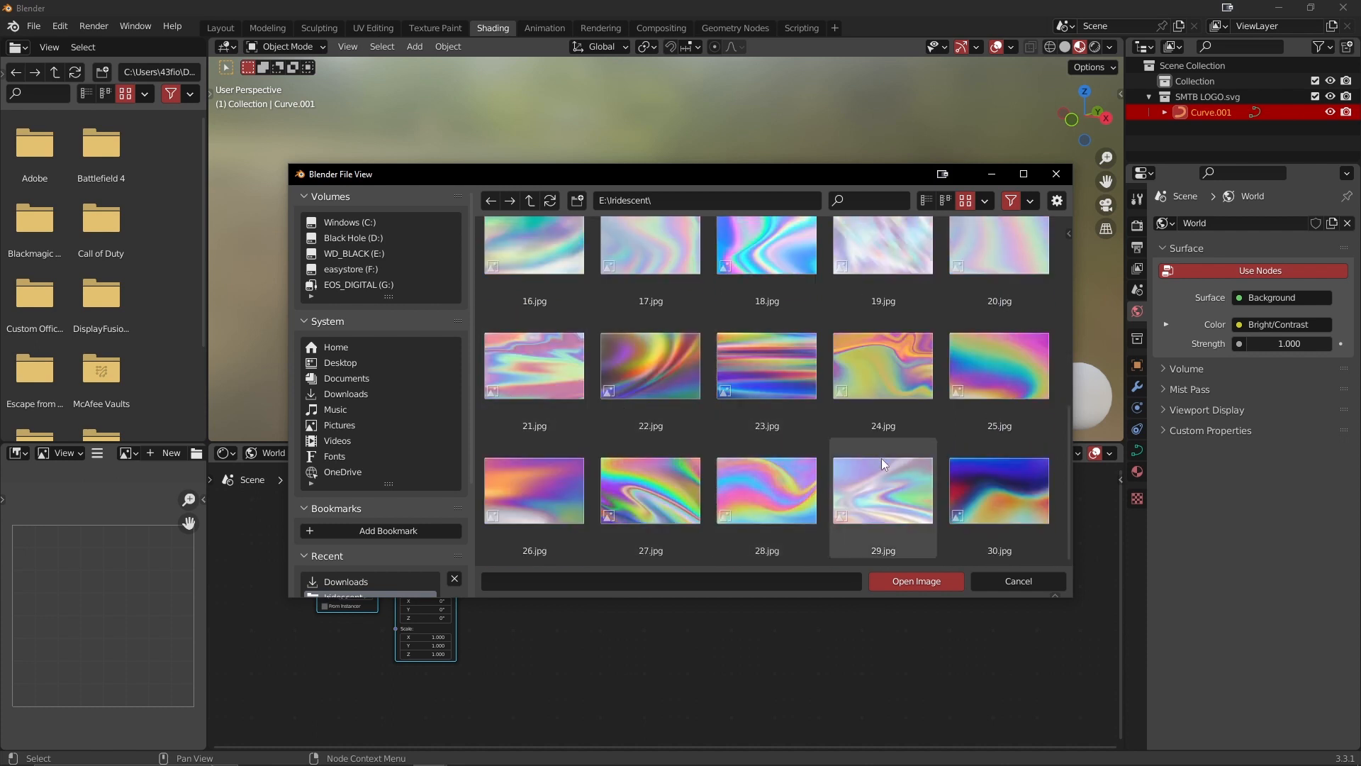
{"action": "double_click", "coordinate": [742, 367]}
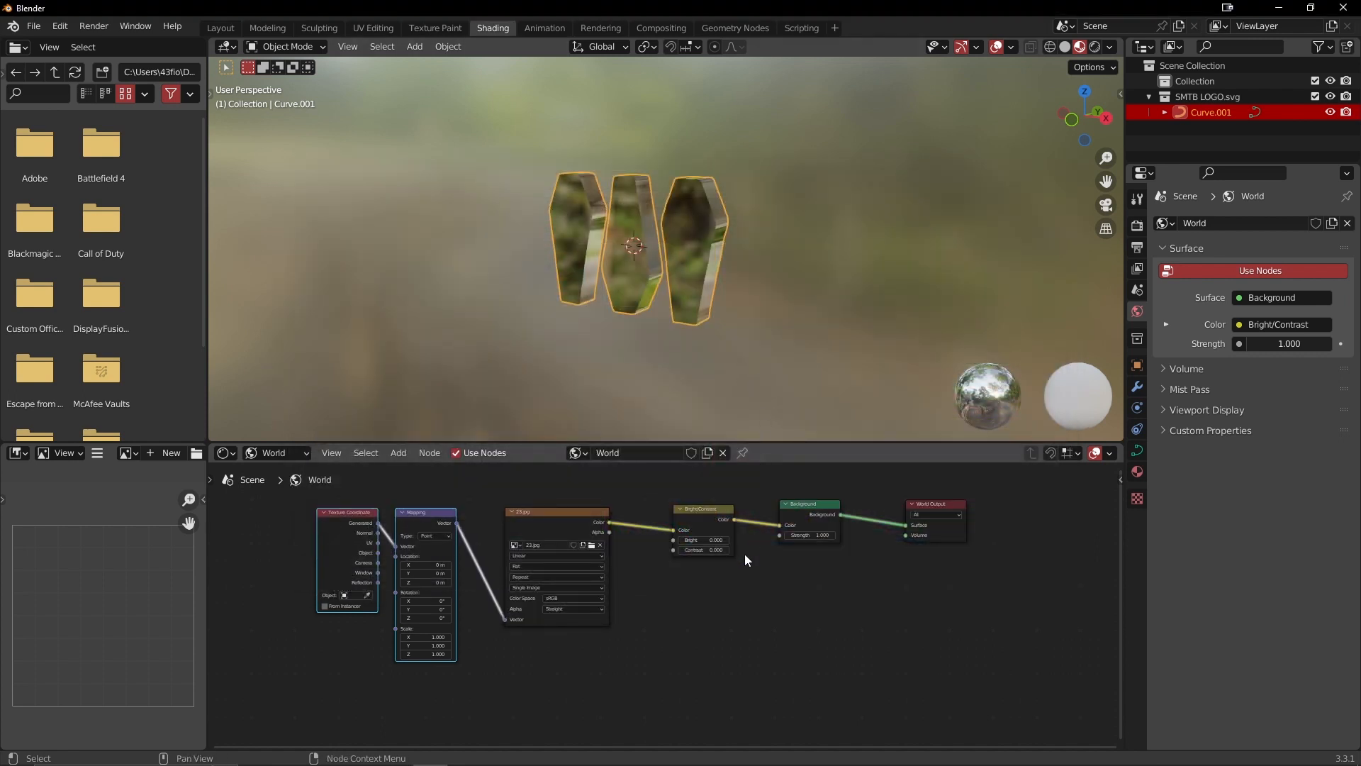
Step: Switch the 3D viewport to Rendered shading to show the coffins with the iridescent world texture
{"action": "key", "text": "z"}
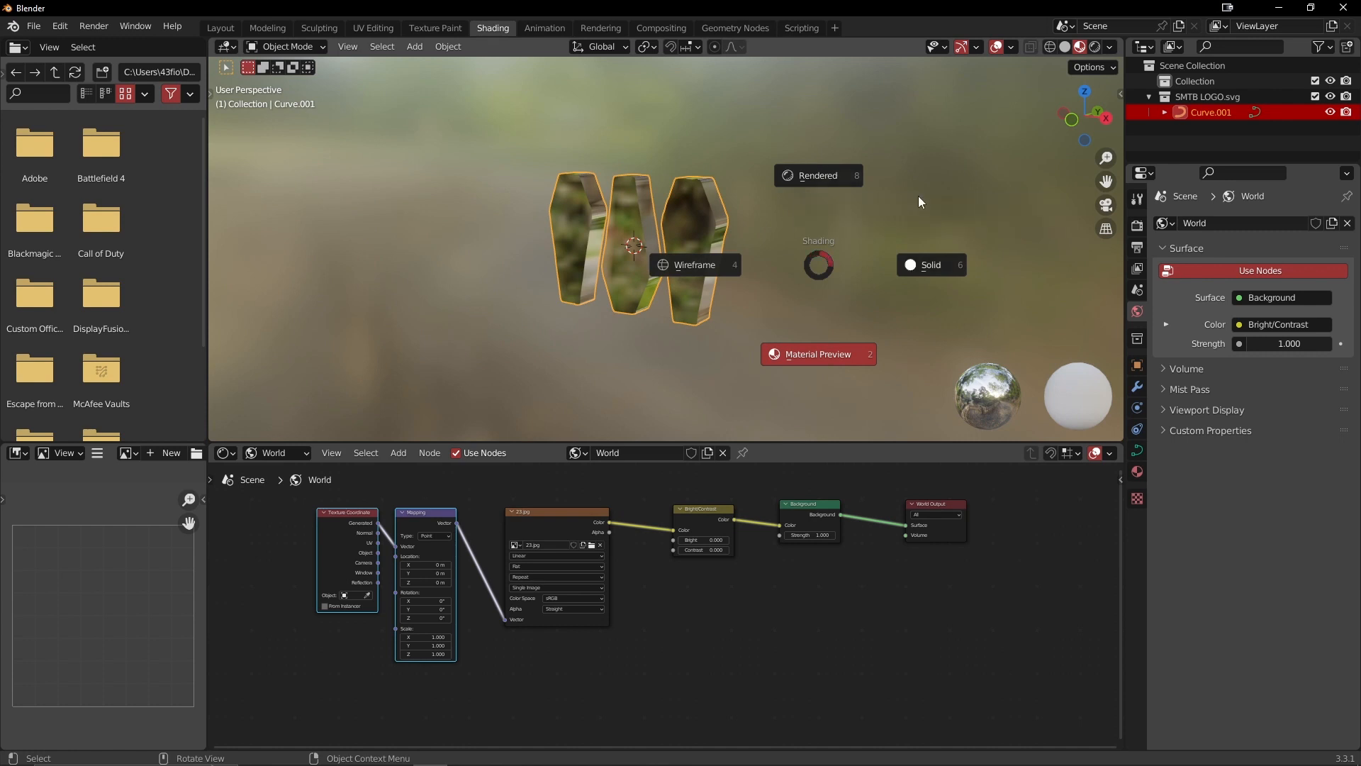
{"action": "left_click", "coordinate": [664, 277]}
{"action": "key", "text": "z"}
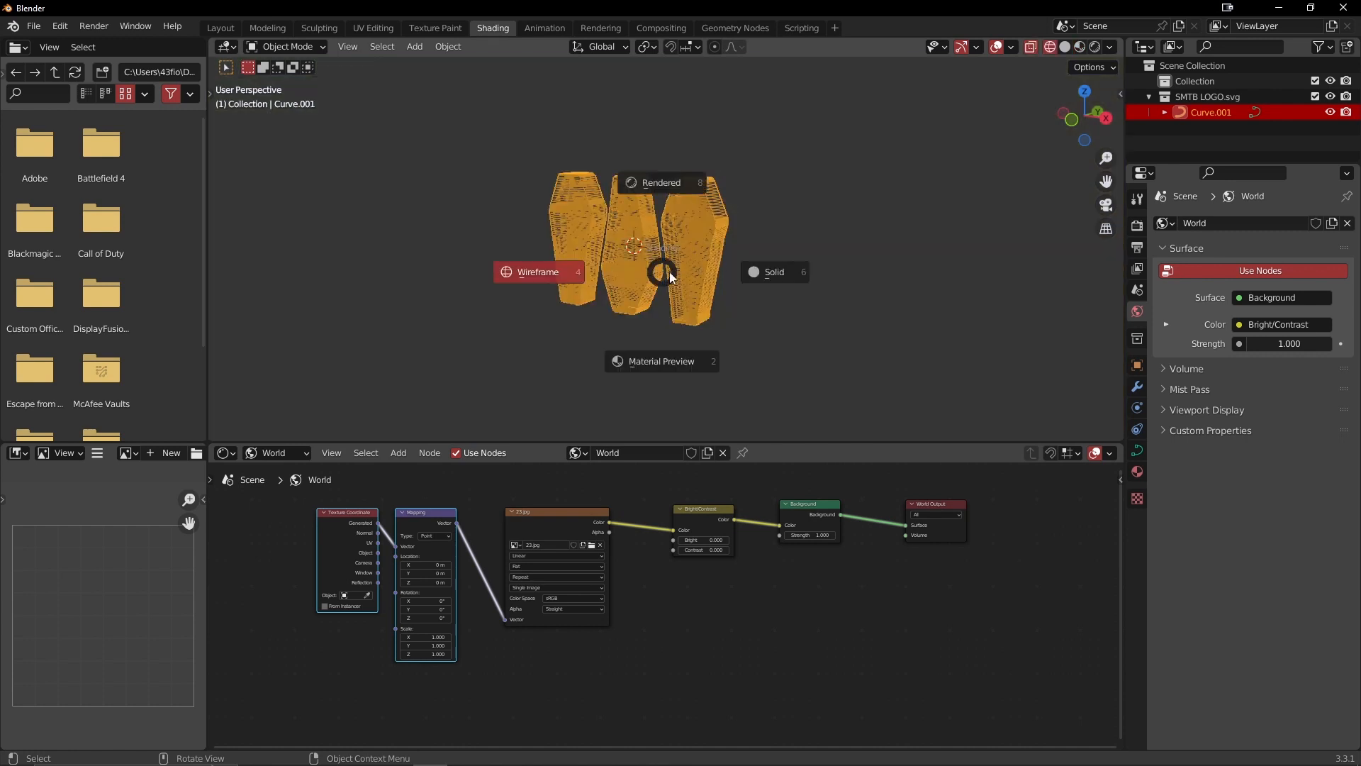
{"action": "left_click", "coordinate": [955, 281]}
{"action": "key", "text": "z"}
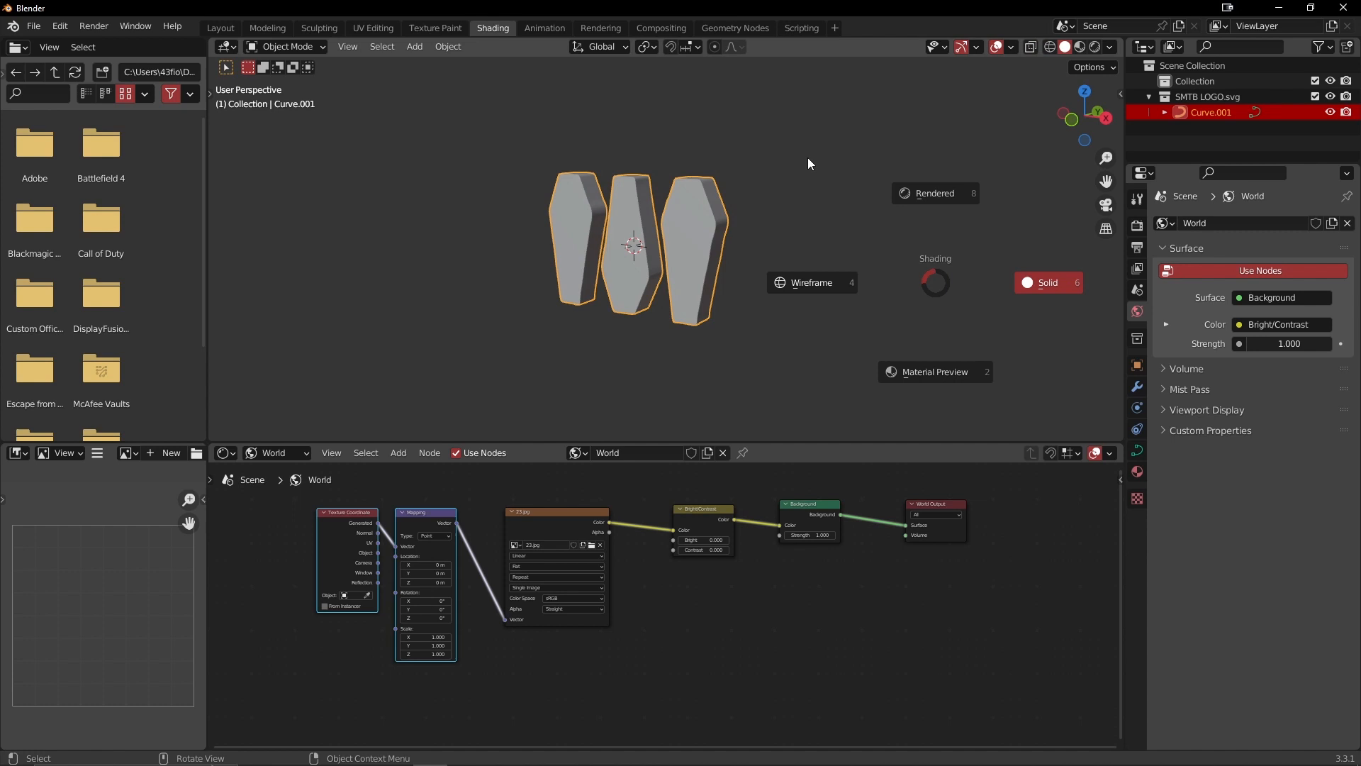
{"action": "left_click", "coordinate": [952, 162]}
{"action": "mouse_move", "coordinate": [710, 294]}
{"action": "middle_mouse_down"}
{"action": "mouse_move", "coordinate": [739, 292]}
{"action": "mouse_move", "coordinate": [670, 288]}
{"action": "mouse_move", "coordinate": [787, 294]}
{"action": "mouse_move", "coordinate": [683, 292]}
{"action": "mouse_move", "coordinate": [729, 300]}
{"action": "mouse_move", "coordinate": [712, 268]}
{"action": "mouse_move", "coordinate": [762, 243]}
{"action": "mouse_move", "coordinate": [722, 291]}
{"action": "mouse_move", "coordinate": [691, 295]}
{"action": "mouse_move", "coordinate": [810, 282]}
{"action": "mouse_move", "coordinate": [702, 292]}
{"action": "mouse_move", "coordinate": [715, 293]}
{"action": "middle_mouse_up"}
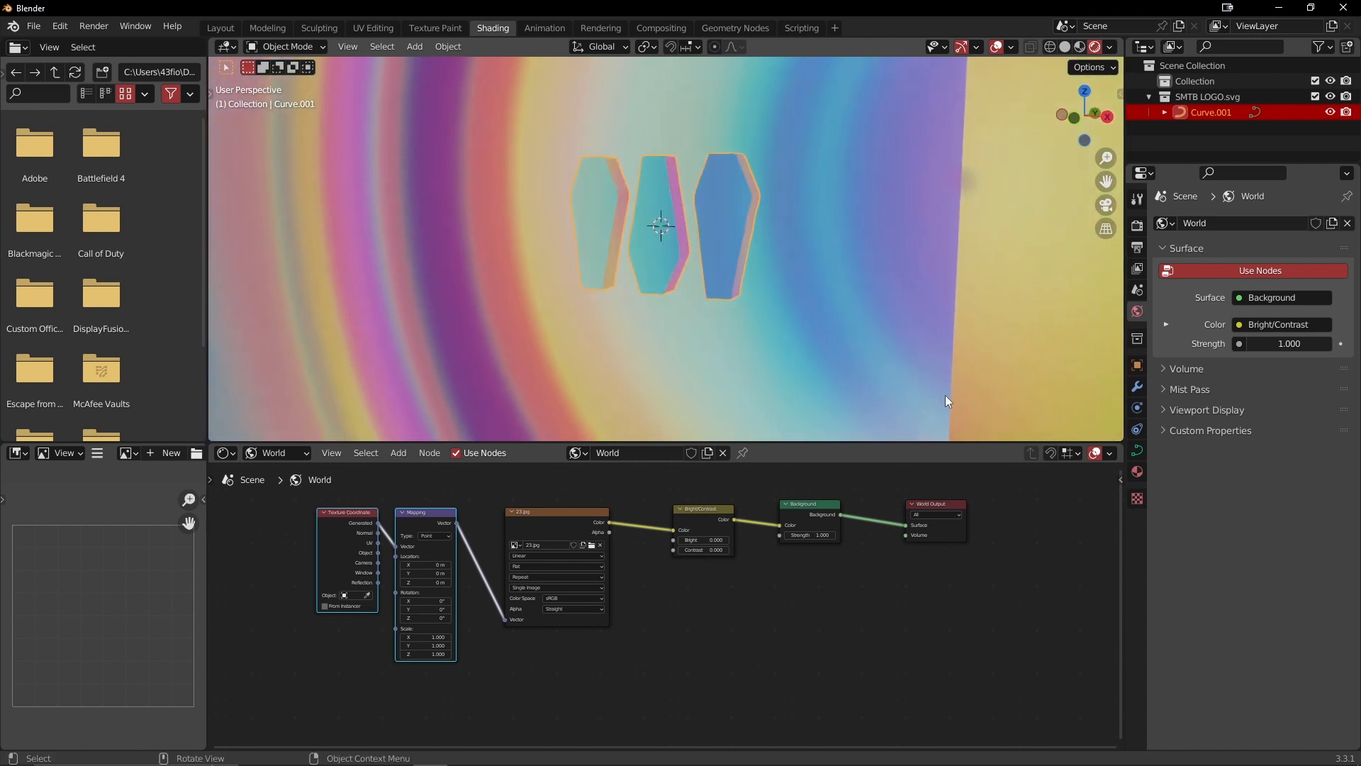
Step: Make the render background transparent in the Eevee Film settings
{"action": "left_click", "coordinate": [1138, 225]}
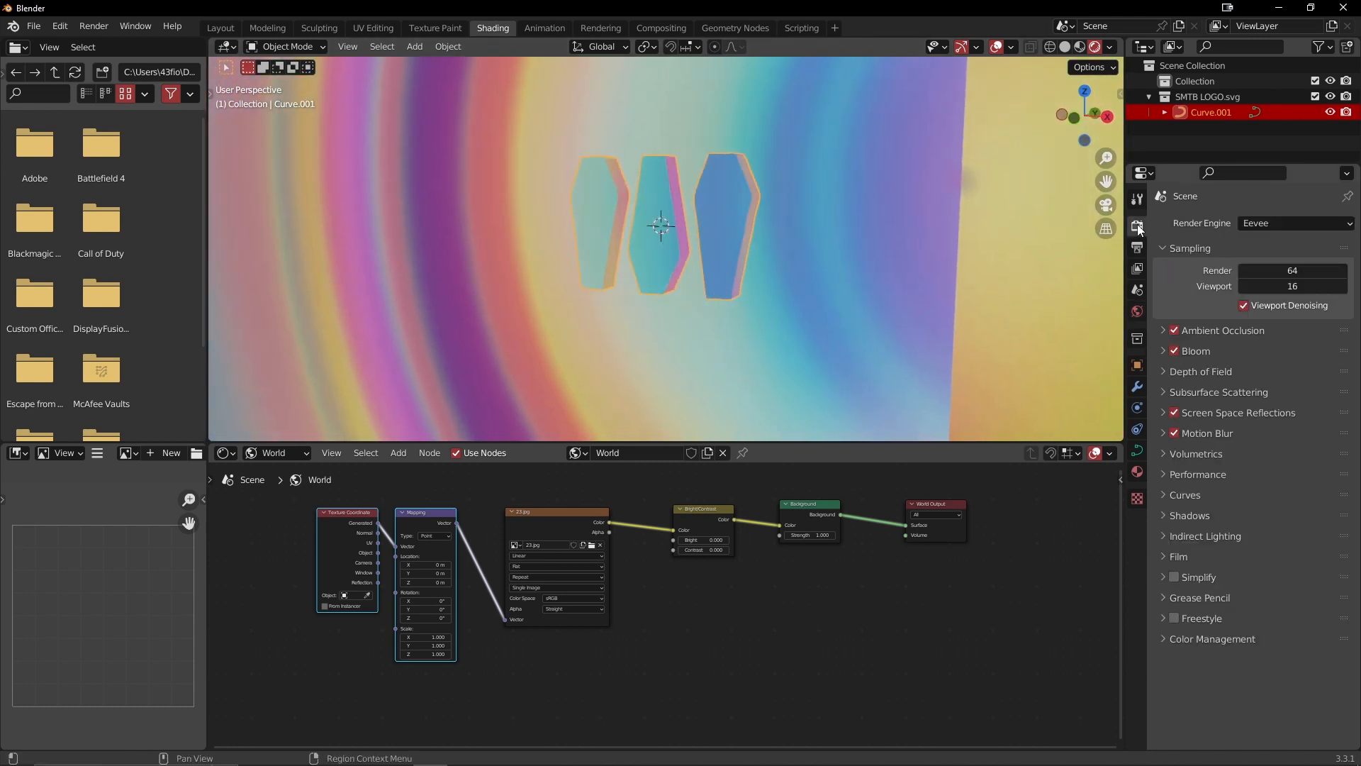
{"action": "left_click", "coordinate": [1162, 556]}
{"action": "left_click", "coordinate": [1237, 596]}
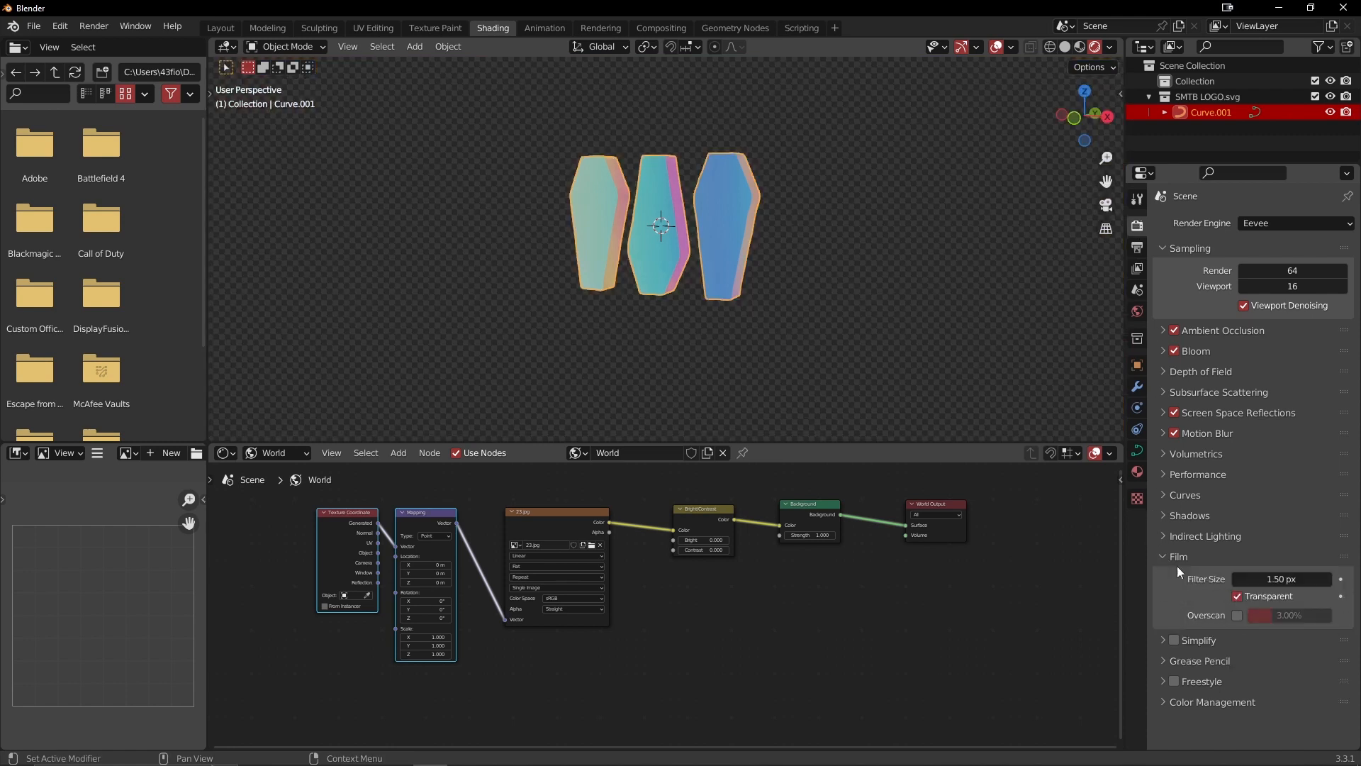
{"action": "mouse_move", "coordinate": [816, 291]}
{"action": "middle_mouse_down"}
{"action": "mouse_move", "coordinate": [833, 278]}
{"action": "mouse_move", "coordinate": [804, 292]}
{"action": "mouse_move", "coordinate": [804, 279]}
{"action": "mouse_move", "coordinate": [769, 279]}
{"action": "mouse_move", "coordinate": [823, 280]}
{"action": "mouse_move", "coordinate": [809, 289]}
{"action": "middle_mouse_up"}
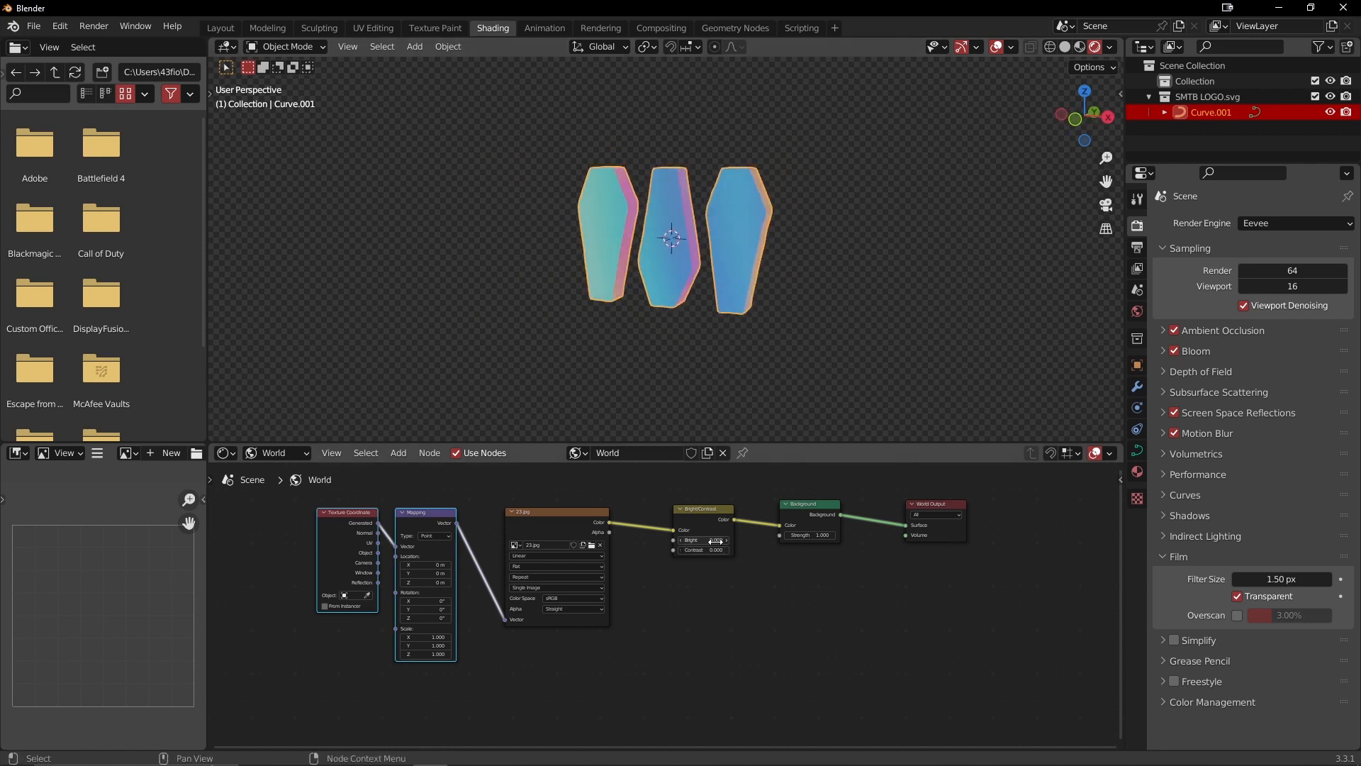
Step: Set the world's Bright/Contrast node to a Bright value of 1.100 and a Contrast value of 3.900
{"action": "scroll", "coordinate": [730, 554], "scroll_direction": "up", "scroll_amount": 2}
{"action": "middle_click_drag", "start_coordinate": [758, 538], "coordinate": [739, 566]}
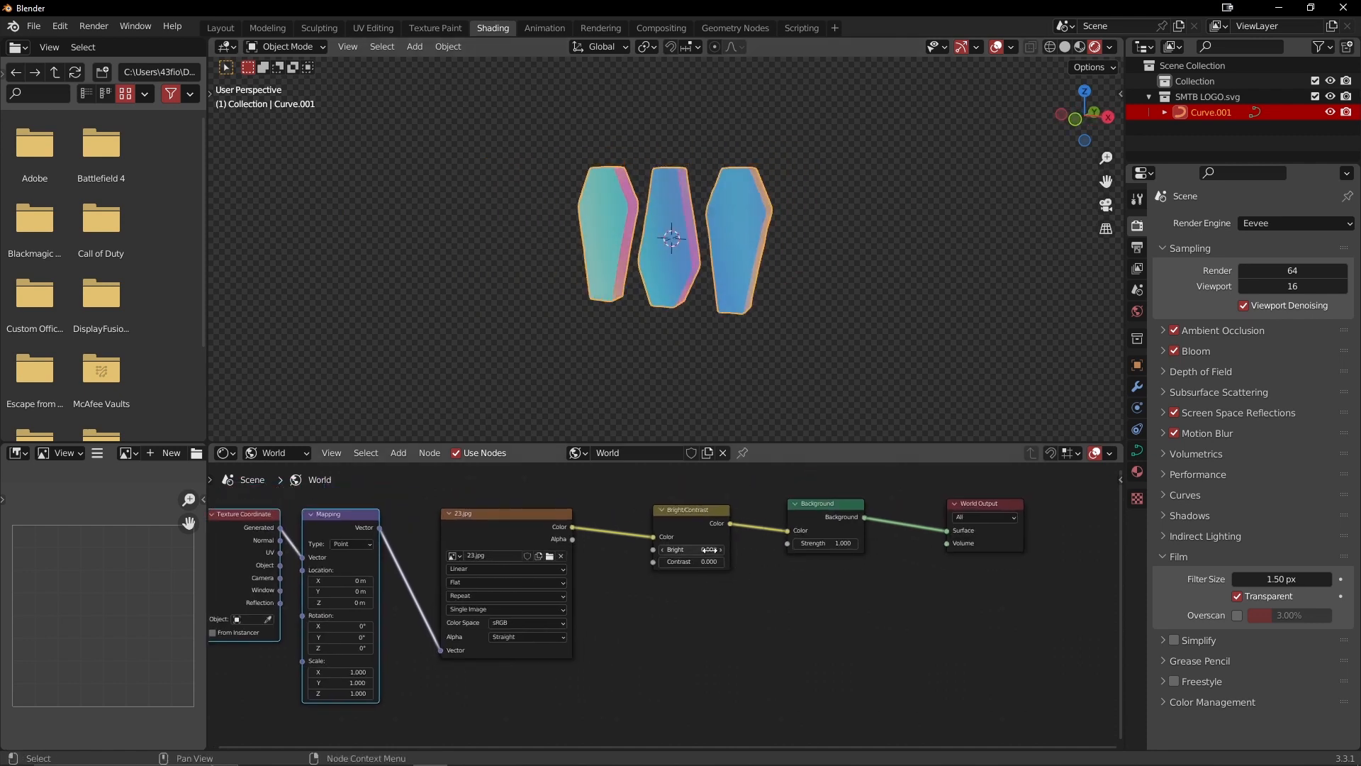
{"action": "mouse_move", "coordinate": [684, 549]}
{"action": "left_mouse_down"}
{"action": "mouse_move", "coordinate": [767, 561]}
{"action": "mouse_move", "coordinate": [709, 550]}
{"action": "mouse_move", "coordinate": [737, 549]}
{"action": "mouse_move", "coordinate": [698, 562]}
{"action": "mouse_move", "coordinate": [730, 561]}
{"action": "mouse_move", "coordinate": [709, 562]}
{"action": "mouse_move", "coordinate": [711, 550]}
{"action": "left_mouse_up"}
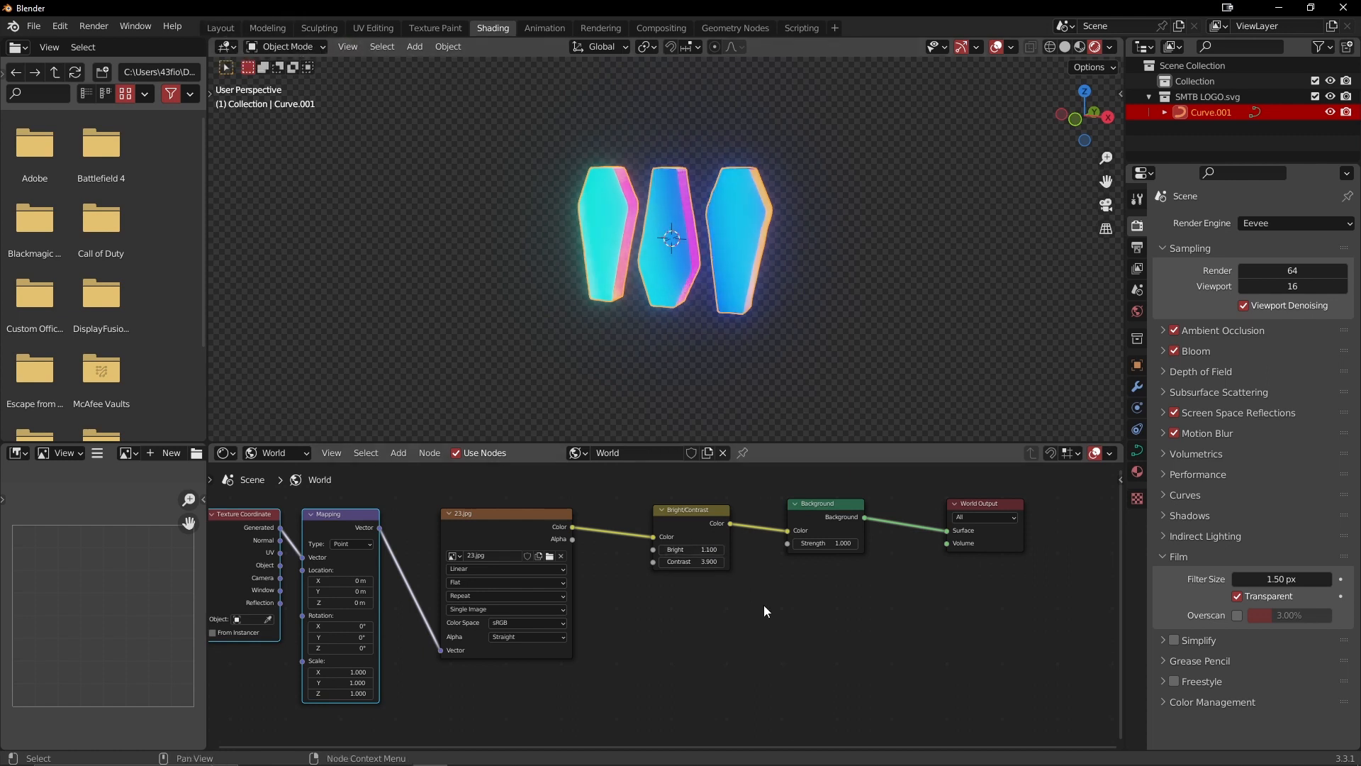
{"action": "mouse_move", "coordinate": [683, 406]}
{"action": "middle_mouse_down"}
{"action": "mouse_move", "coordinate": [703, 337]}
{"action": "mouse_move", "coordinate": [674, 344]}
{"action": "middle_mouse_up"}
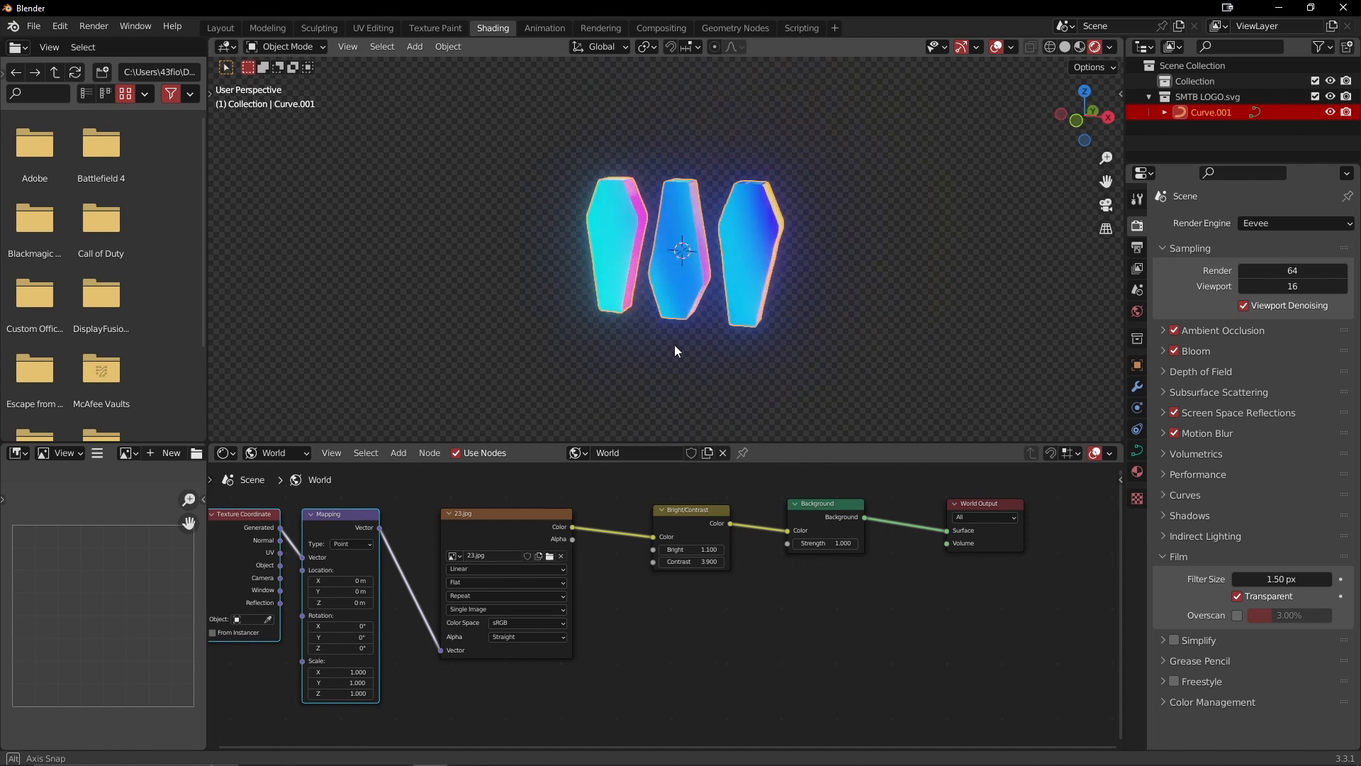
Step: Switch to the Layout workspace and show its 3D viewport in Rendered shading
{"action": "left_click", "coordinate": [220, 28]}
{"action": "scroll", "coordinate": [692, 381], "scroll_direction": "down", "scroll_amount": 4}
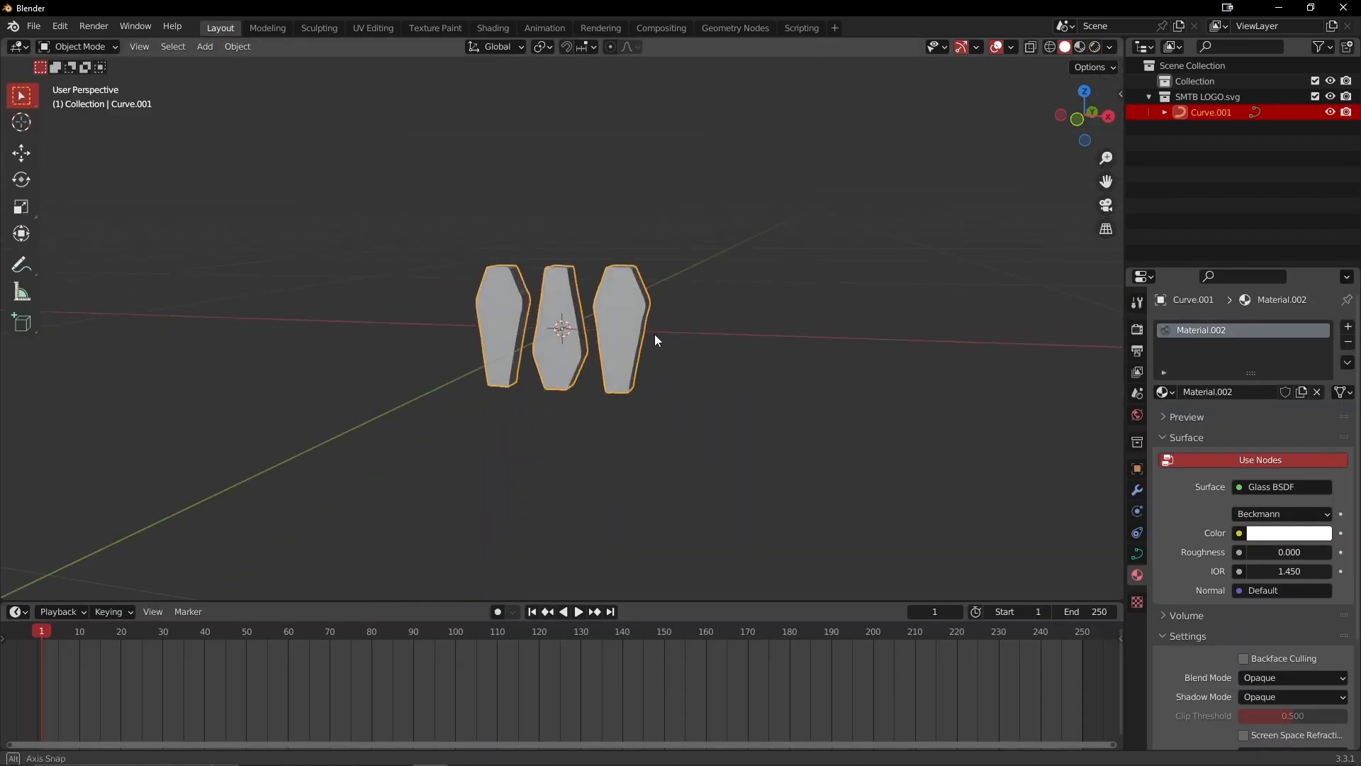
{"action": "key", "text": "z"}
{"action": "left_click", "coordinate": [637, 279]}
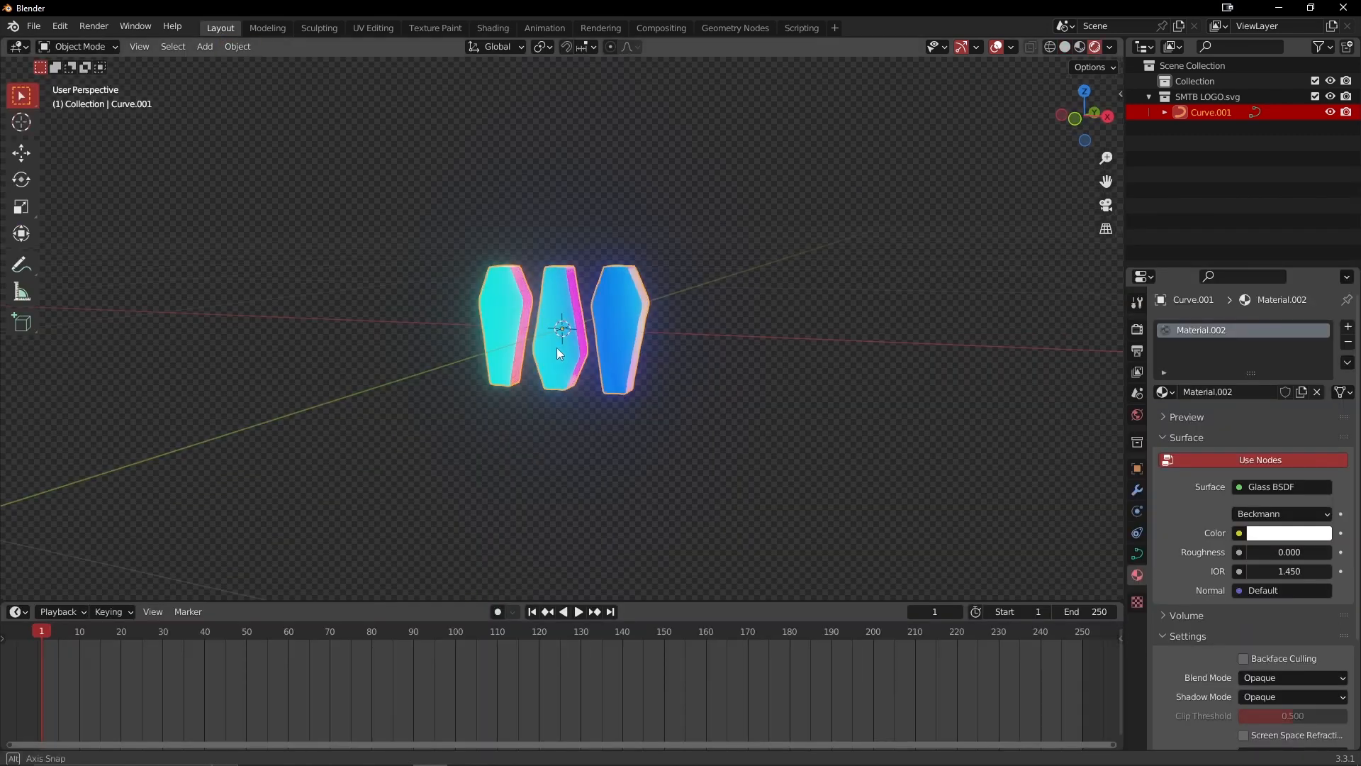
{"action": "mouse_move", "coordinate": [556, 347]}
{"action": "middle_mouse_down"}
{"action": "mouse_move", "coordinate": [600, 361]}
{"action": "mouse_move", "coordinate": [605, 349]}
{"action": "mouse_move", "coordinate": [478, 317]}
{"action": "mouse_move", "coordinate": [683, 278]}
{"action": "mouse_move", "coordinate": [657, 287]}
{"action": "mouse_move", "coordinate": [670, 291]}
{"action": "middle_mouse_up"}
Step: Add a camera to the scene at the world origin
{"action": "key", "text": "shift+a"}
{"action": "mouse_move", "coordinate": [665, 292]}
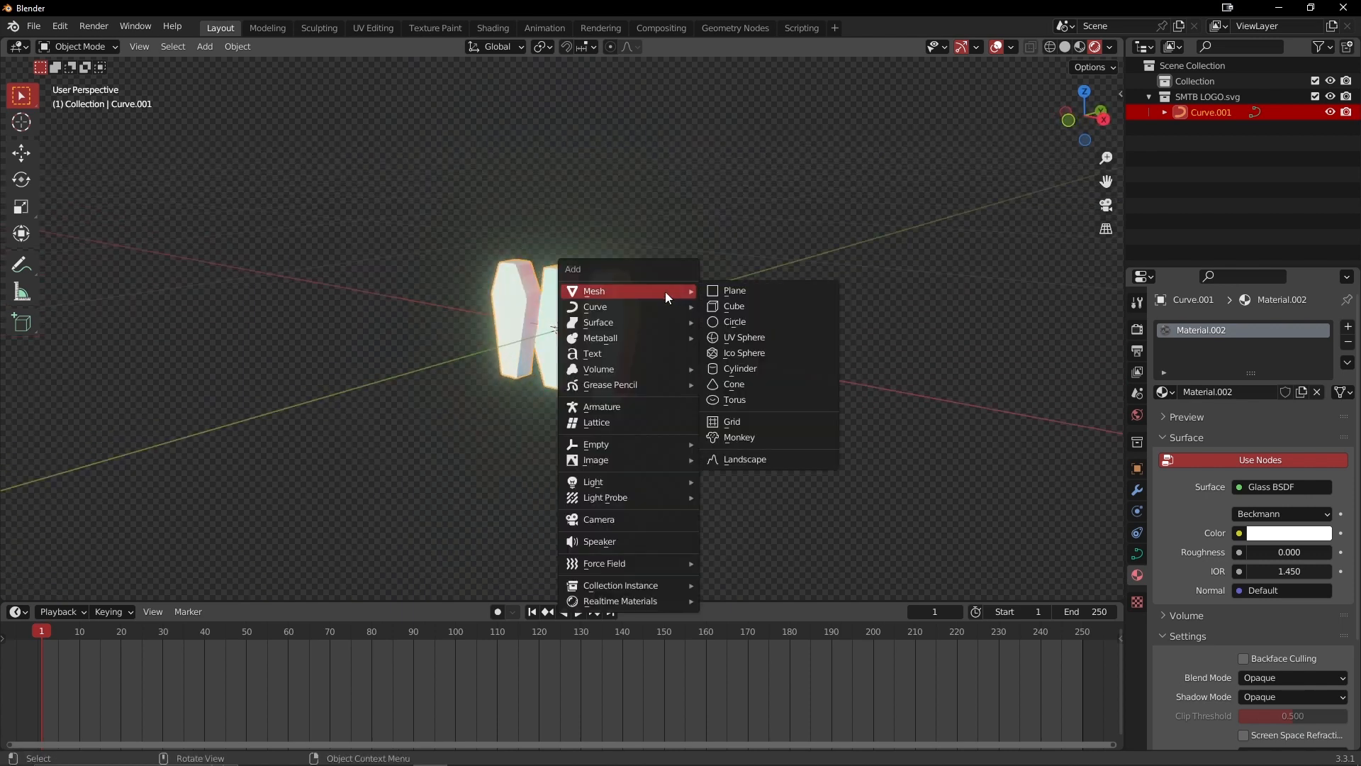
{"action": "left_click", "coordinate": [659, 524]}
{"action": "middle_click_drag", "start_coordinate": [699, 372], "coordinate": [784, 381]}
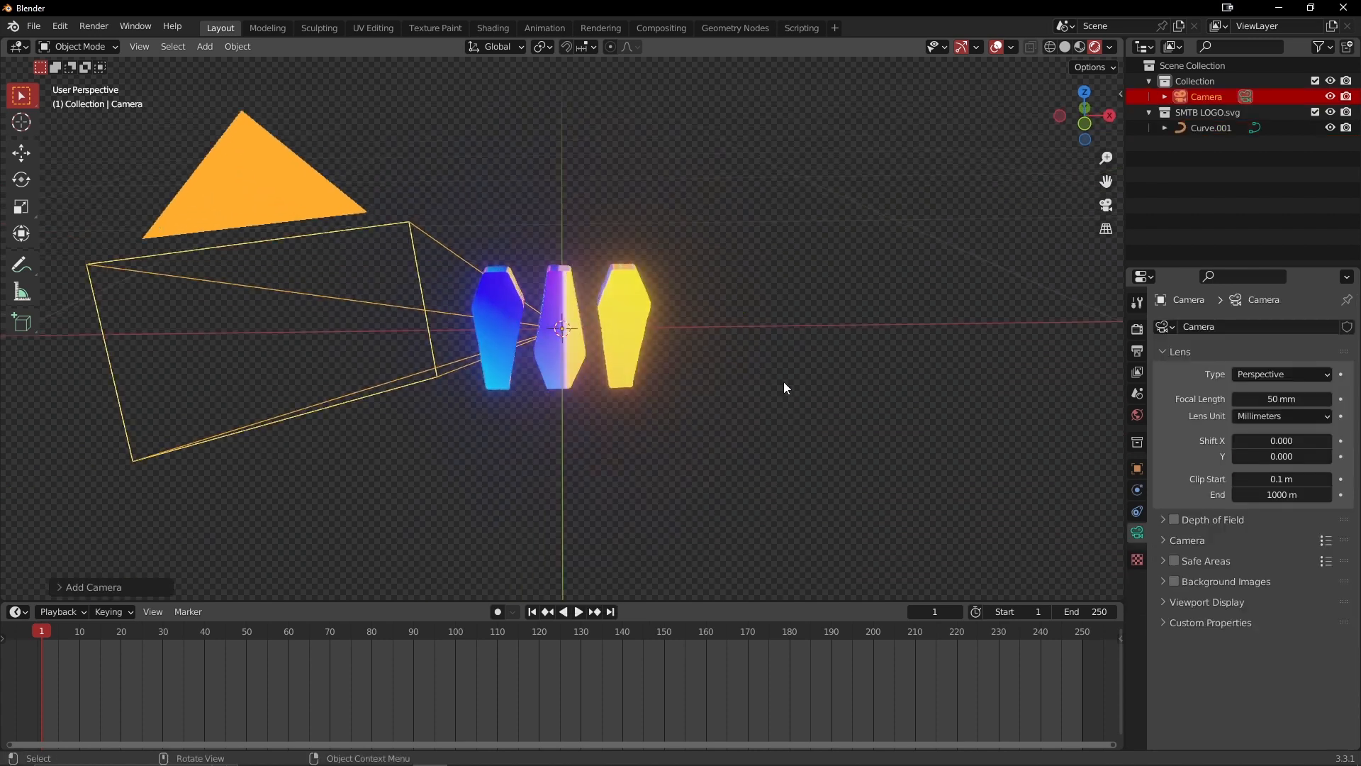
Step: Set the camera's rotation to 90° on X, 0° on Y and 0° on Z
{"action": "left_click", "coordinate": [1137, 469]}
{"action": "left_click", "coordinate": [1274, 425]}
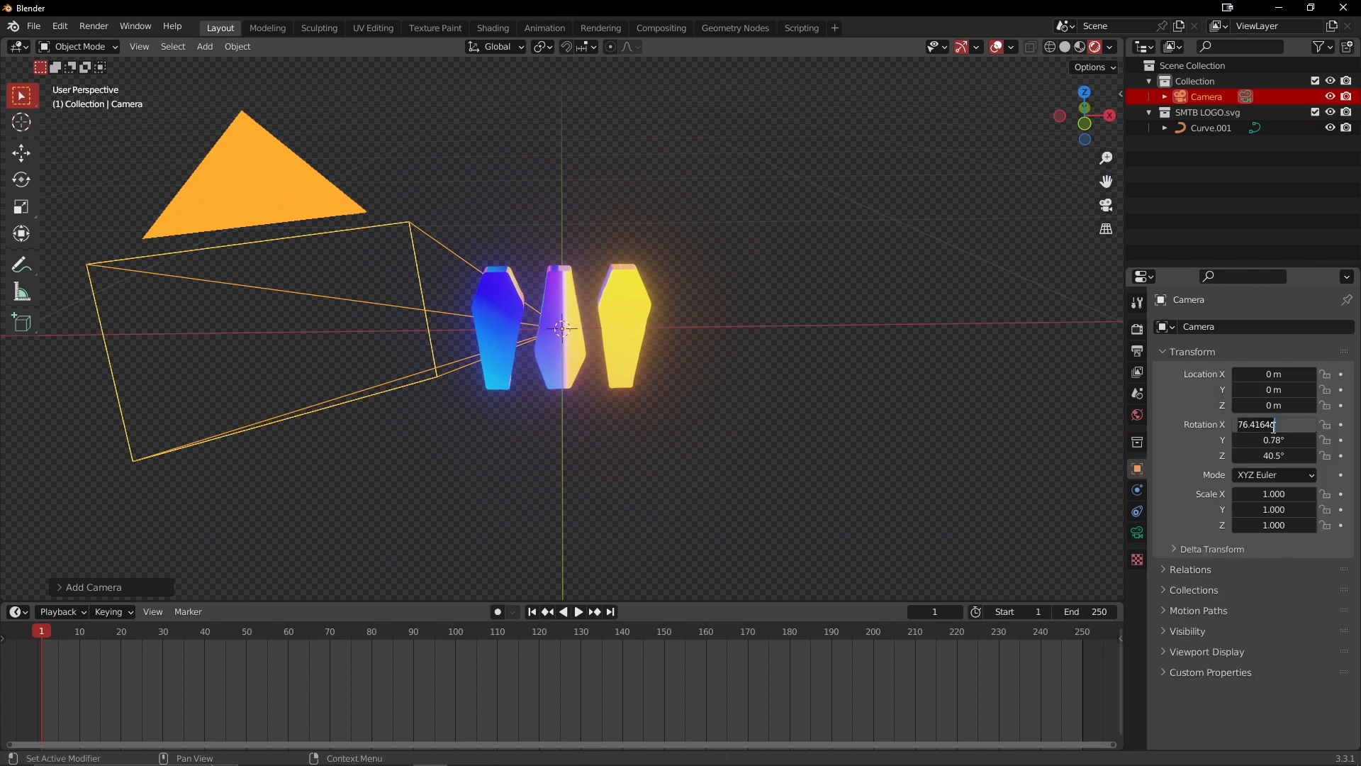
{"action": "type", "text": "90"}
{"action": "key", "text": "Return"}
{"action": "left_click", "coordinate": [1280, 441]}
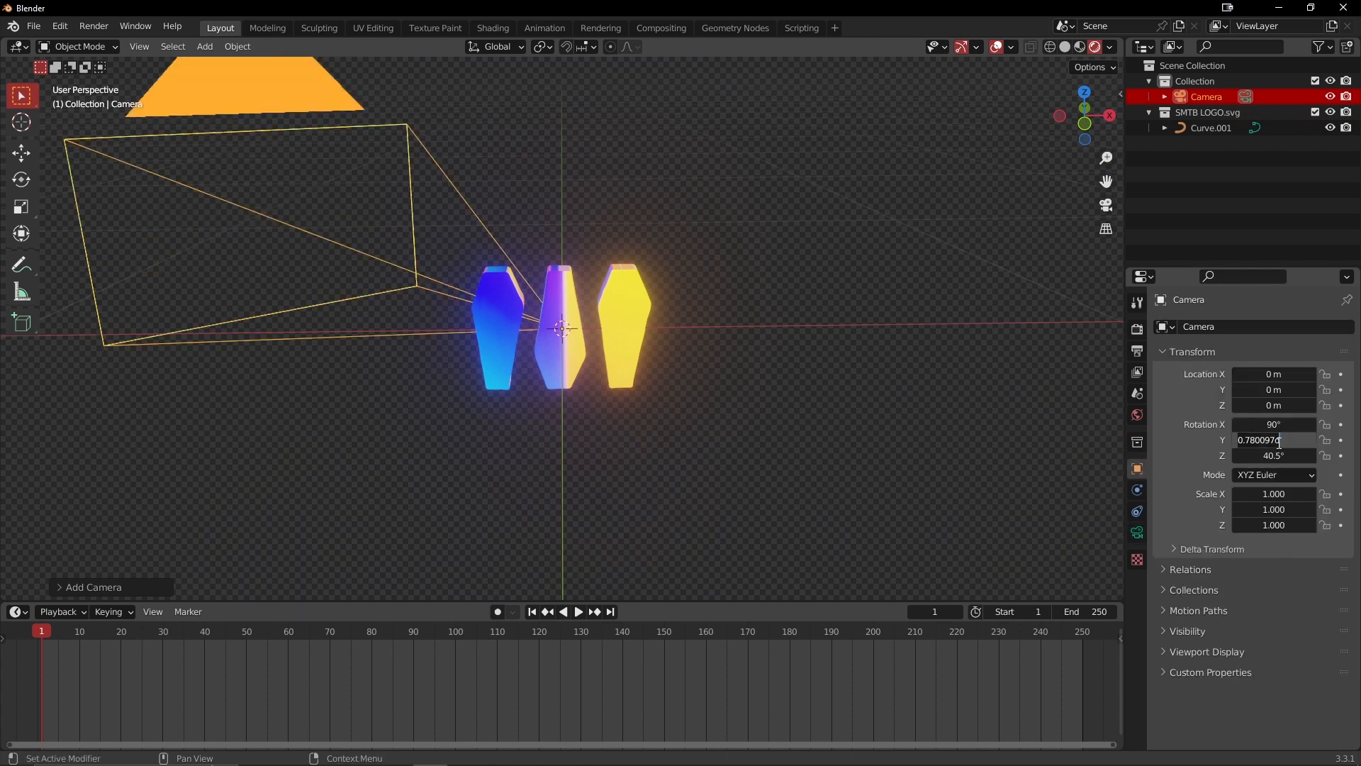
{"action": "type", "text": "0"}
{"action": "key", "text": "Return"}
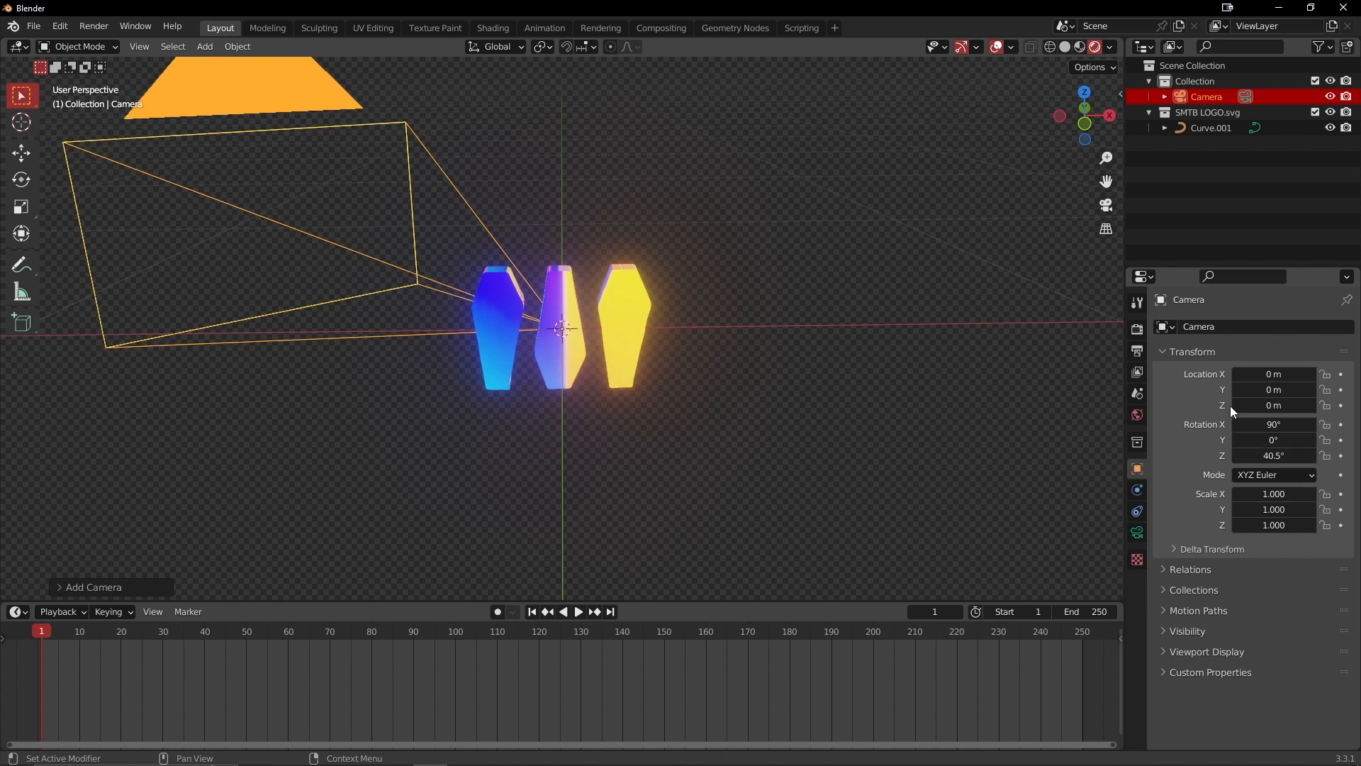
{"action": "left_click", "coordinate": [1274, 456]}
{"action": "type", "text": "0"}
{"action": "key", "text": "Return"}
{"action": "middle_click_drag", "start_coordinate": [844, 362], "coordinate": [668, 328]}
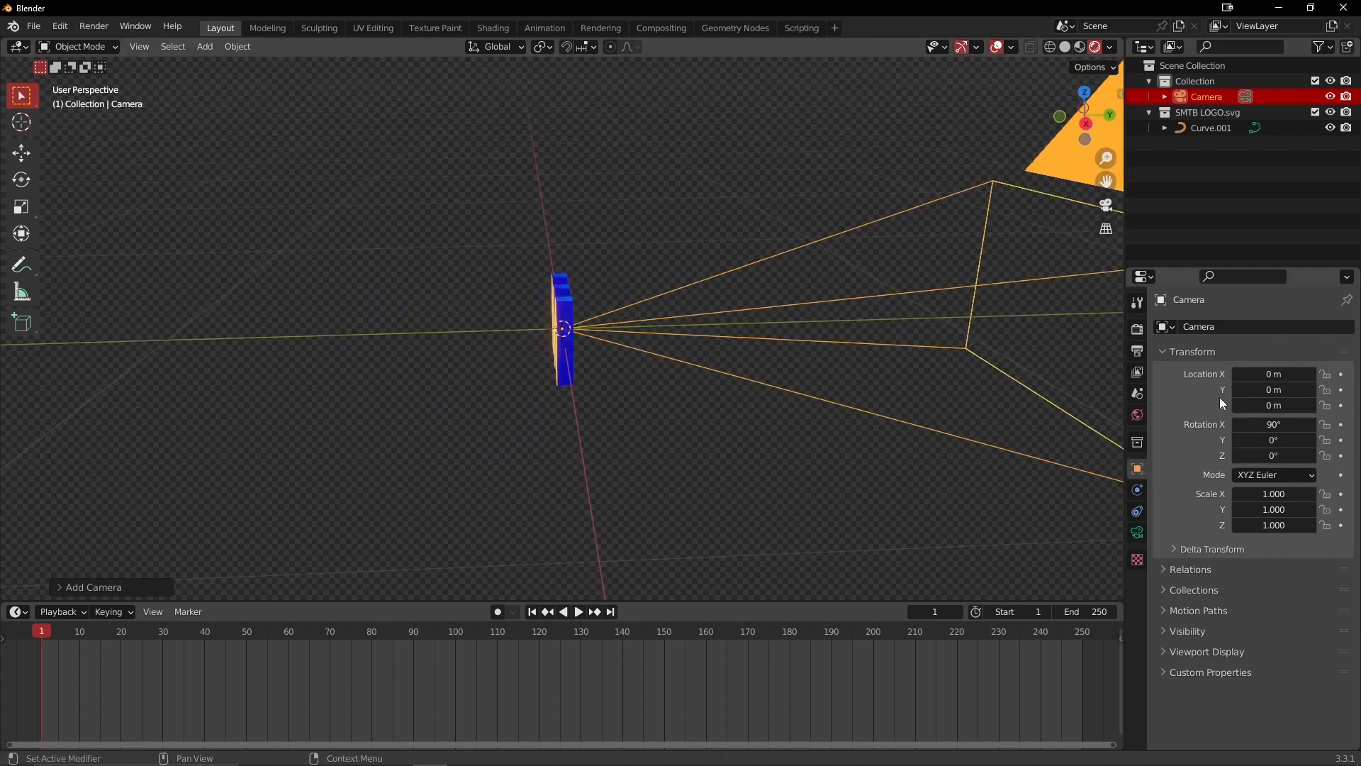
Step: Move the camera back along the Y axis to -1 m so it faces the front of the coffins
{"action": "left_click", "coordinate": [1274, 374]}
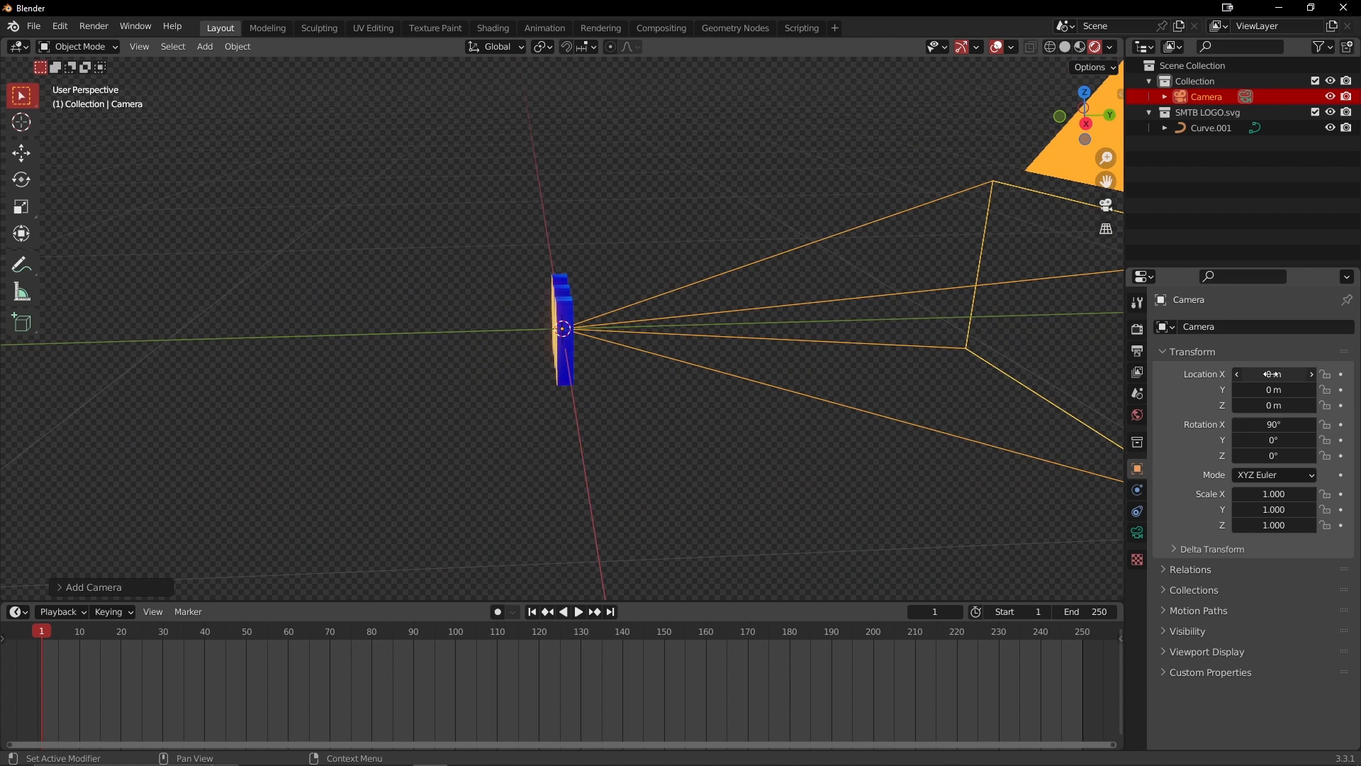
{"action": "key", "text": "Return"}
{"action": "left_click", "coordinate": [22, 154]}
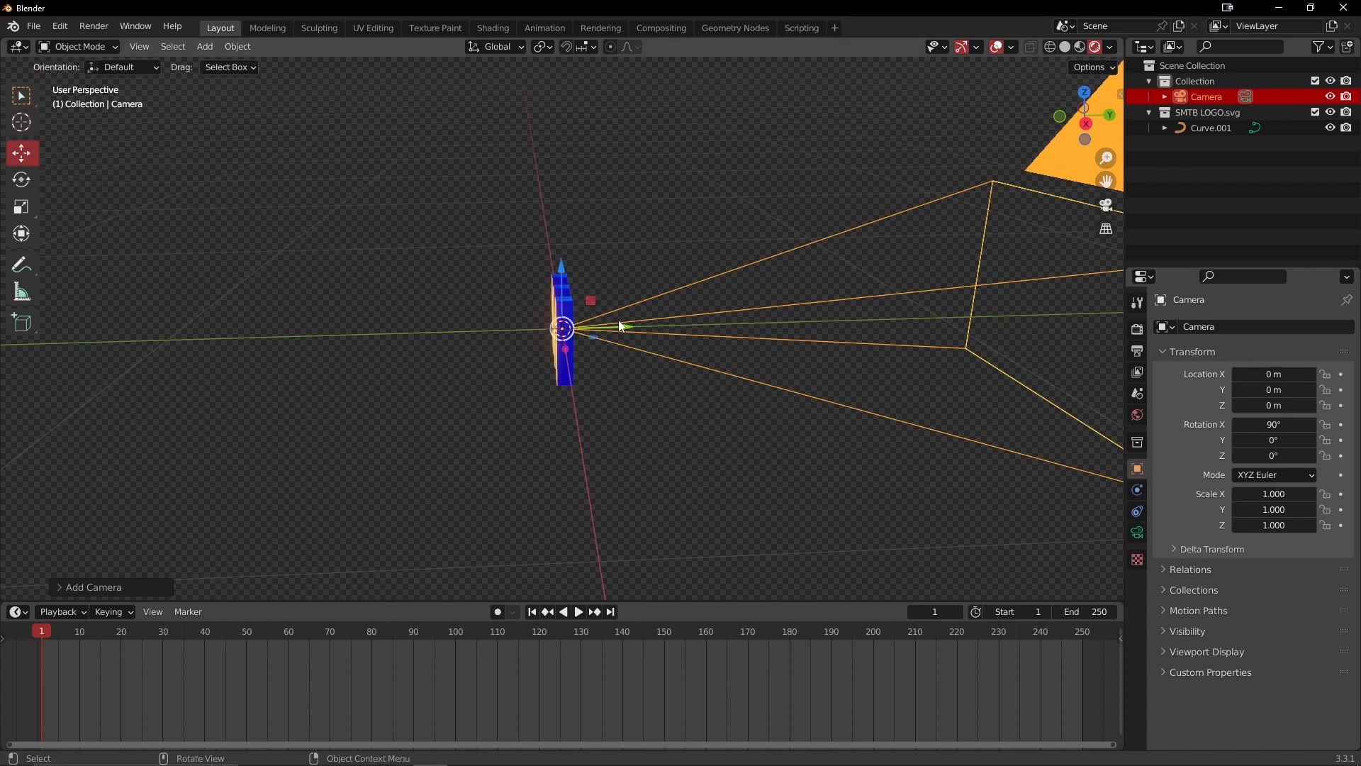
{"action": "left_click_drag", "start_coordinate": [620, 327], "coordinate": [311, 330]}
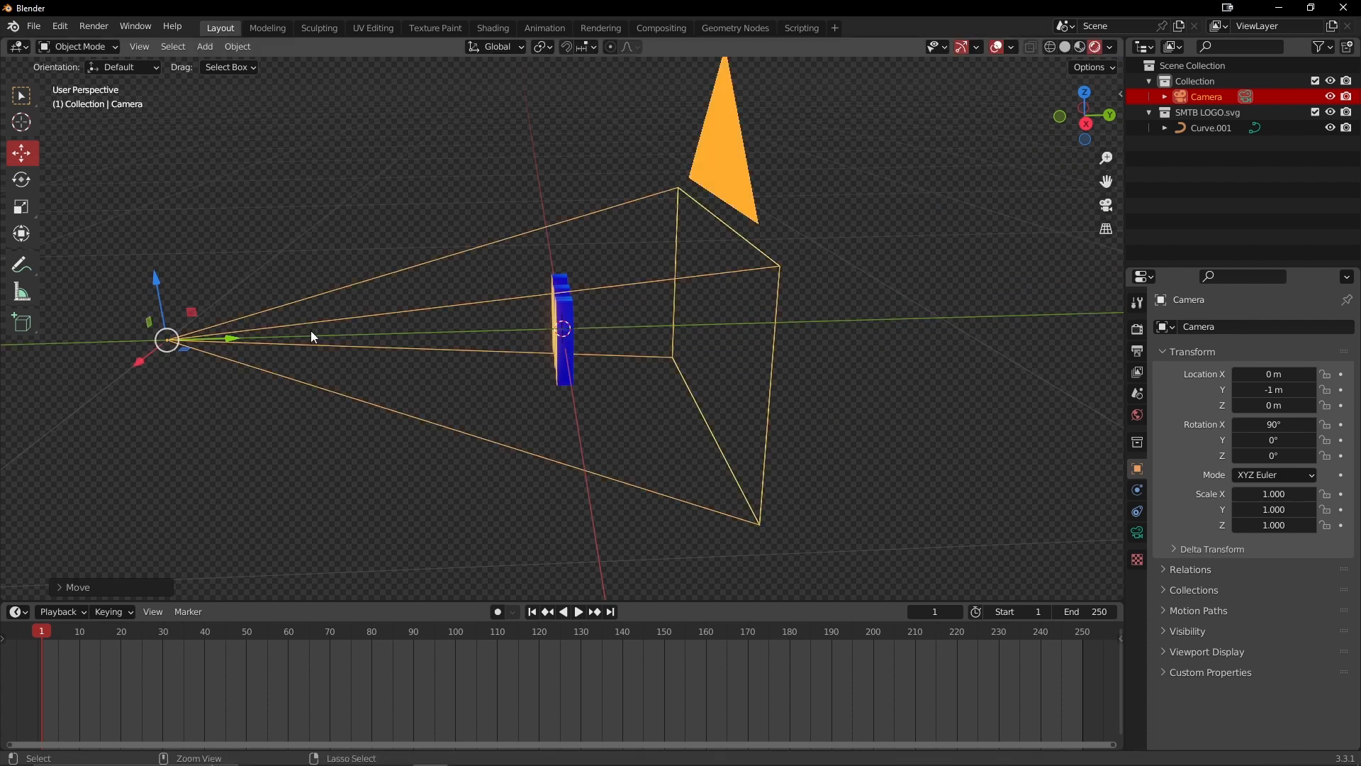
{"action": "middle_click_drag", "start_coordinate": [310, 330], "coordinate": [304, 214]}
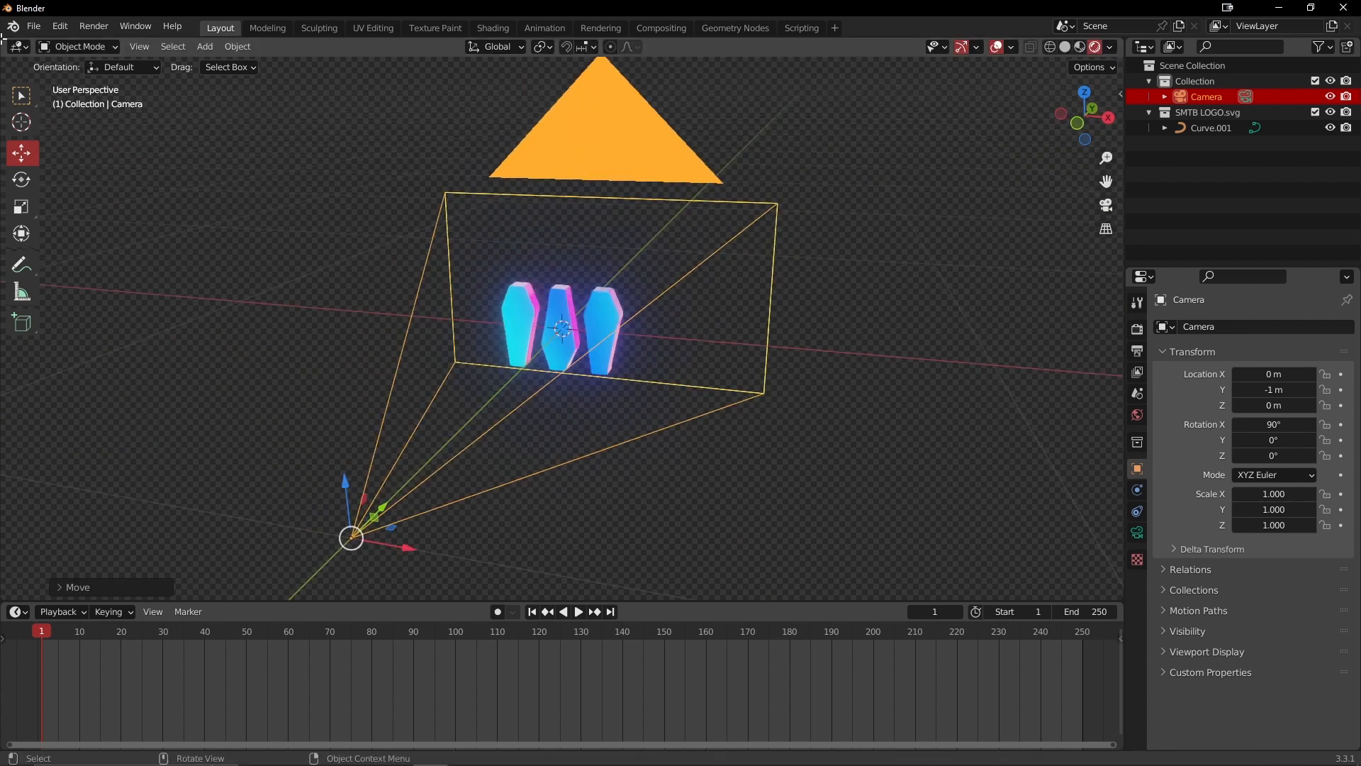
Step: Split the 3D viewport into two side-by-side views and show the active camera's view in the new one
{"action": "left_click_drag", "start_coordinate": [4, 41], "coordinate": [551, 55]}
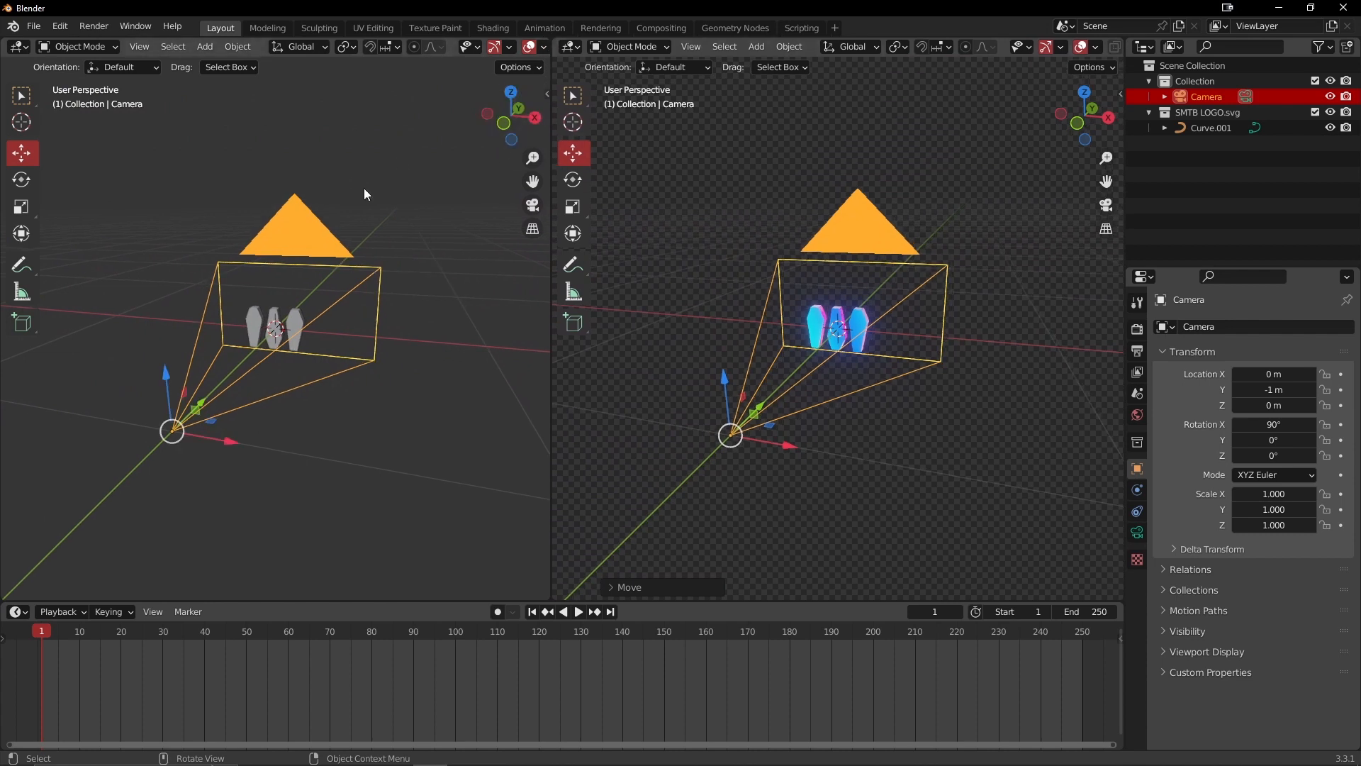
{"action": "left_click", "coordinate": [138, 48]}
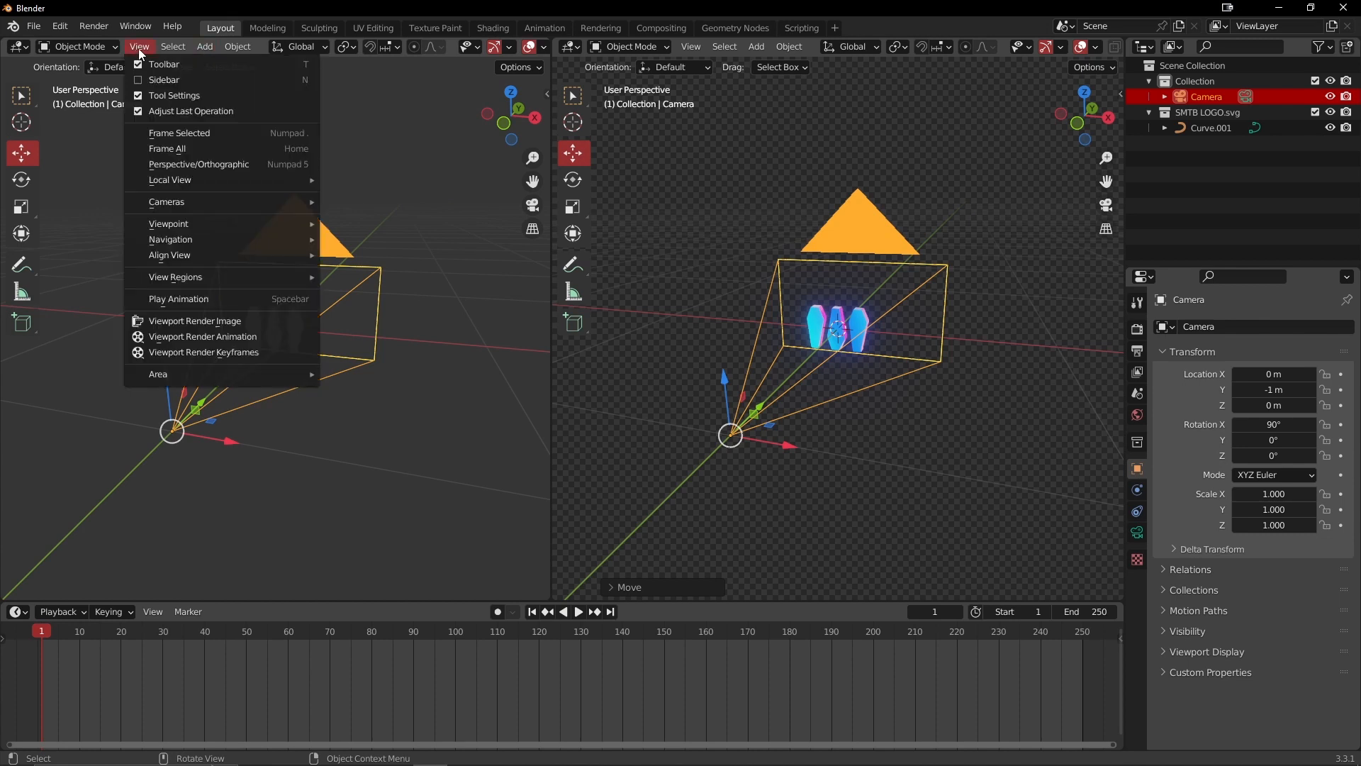
{"action": "mouse_move", "coordinate": [189, 203]}
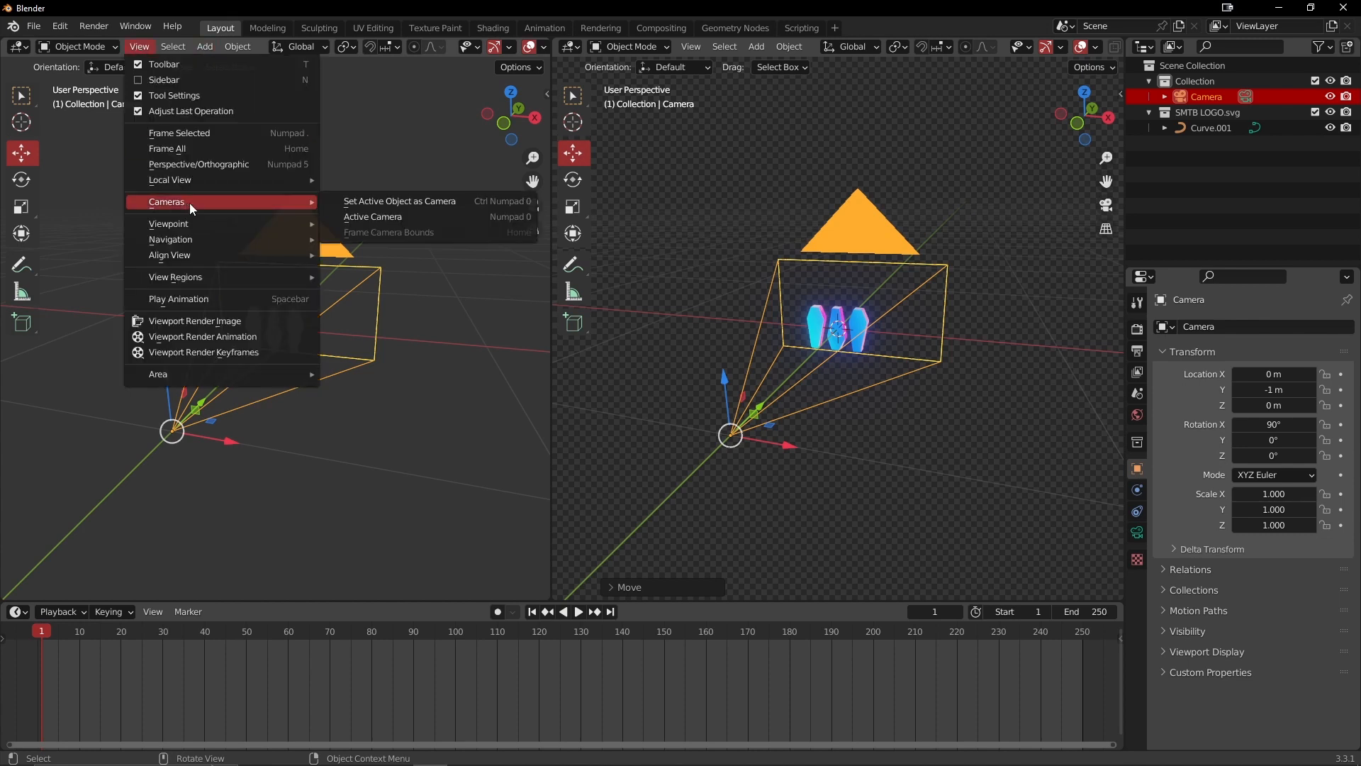
{"action": "left_click", "coordinate": [385, 215]}
{"action": "scroll", "coordinate": [293, 315], "scroll_direction": "up", "scroll_amount": 2}
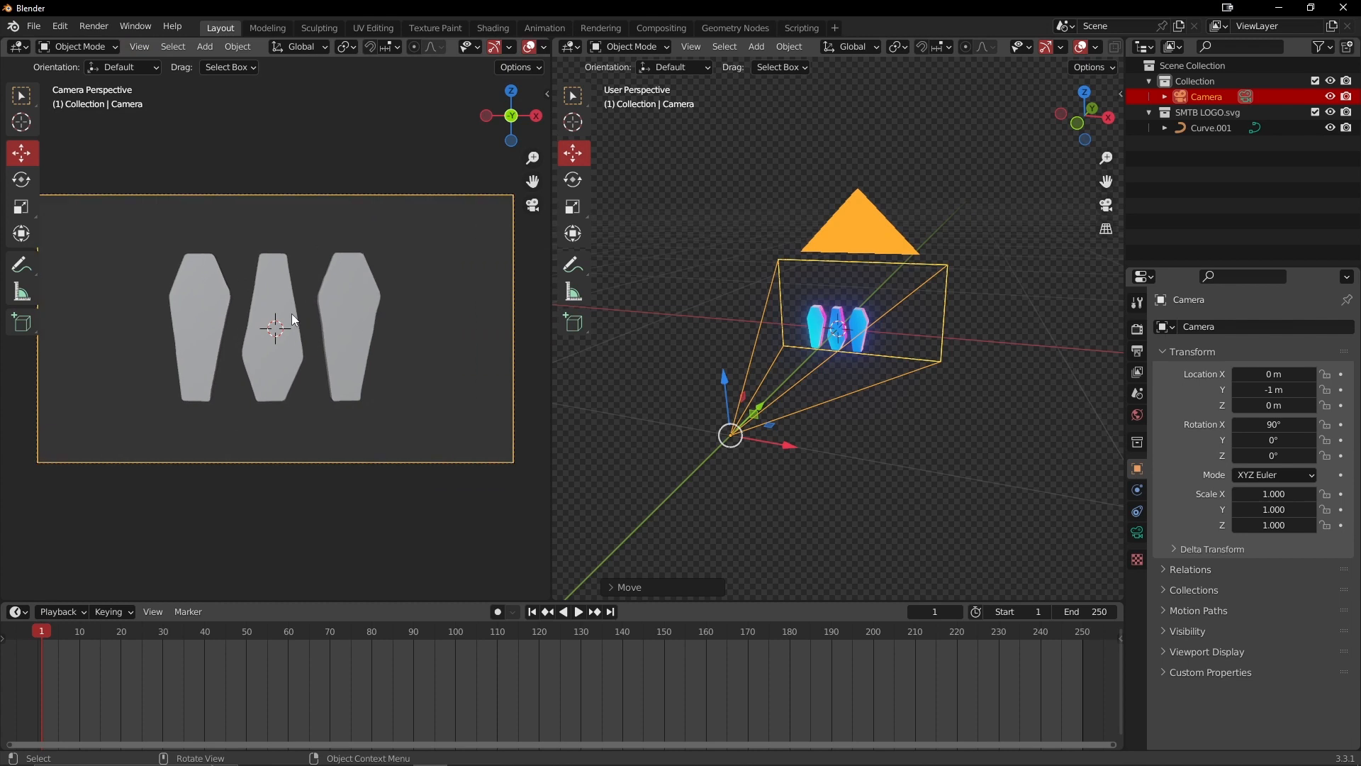
Step: Set the camera view to Rendered shading and the perspective view to Solid shading
{"action": "key", "text": "z"}
{"action": "left_click", "coordinate": [397, 310]}
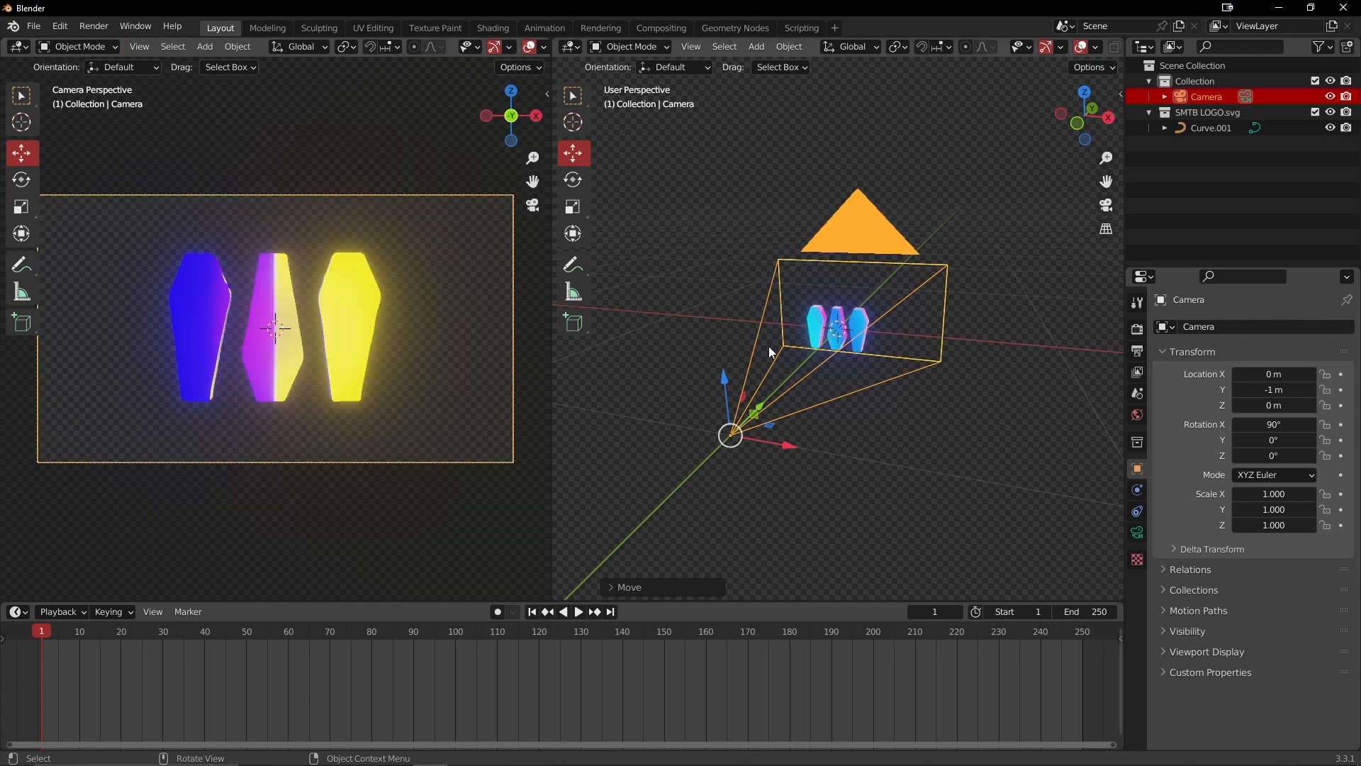
{"action": "key", "text": "z"}
{"action": "left_click", "coordinate": [1052, 377]}
{"action": "scroll", "coordinate": [957, 391], "scroll_direction": "up", "scroll_amount": 1}
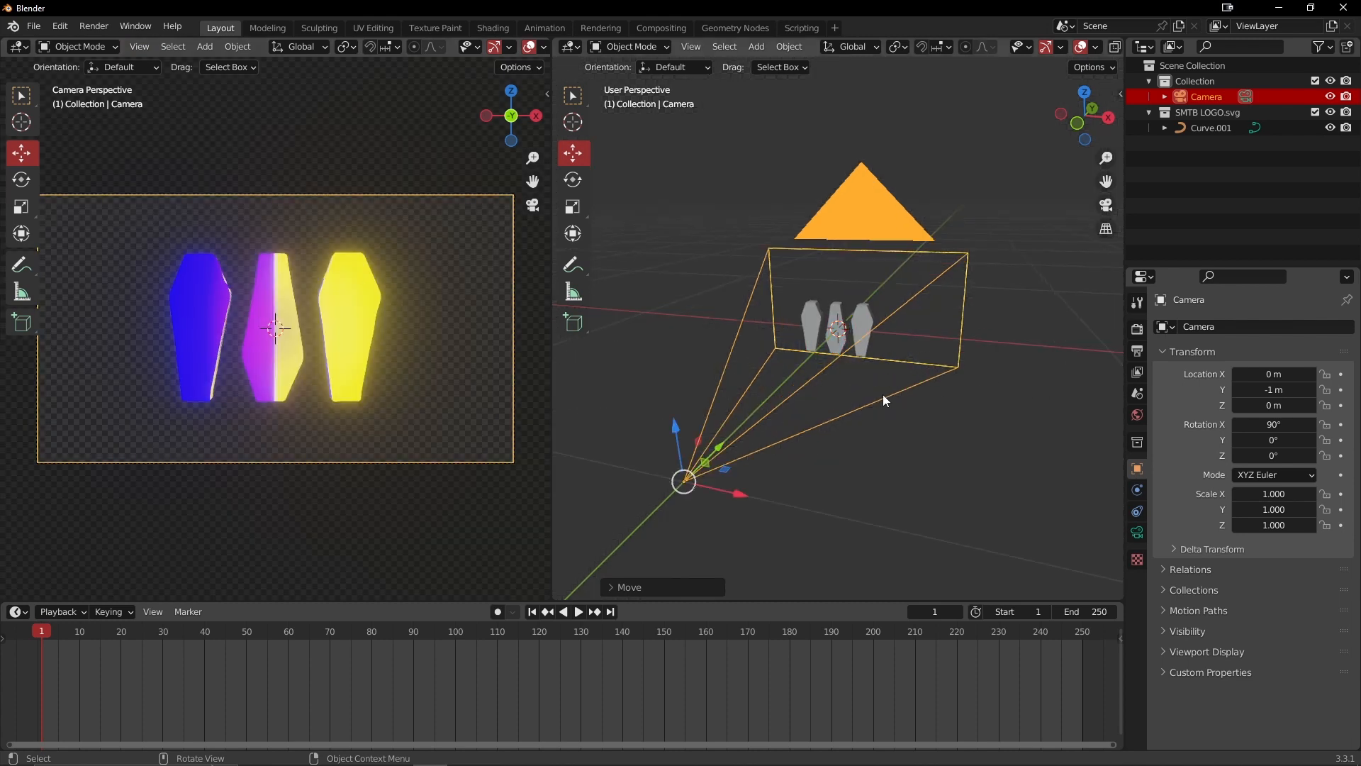
{"action": "middle_click_drag", "start_coordinate": [882, 394], "coordinate": [842, 397]}
{"action": "scroll", "coordinate": [852, 409], "scroll_direction": "up", "scroll_amount": 3}
{"action": "scroll", "coordinate": [852, 409], "scroll_direction": "down", "scroll_amount": 5}
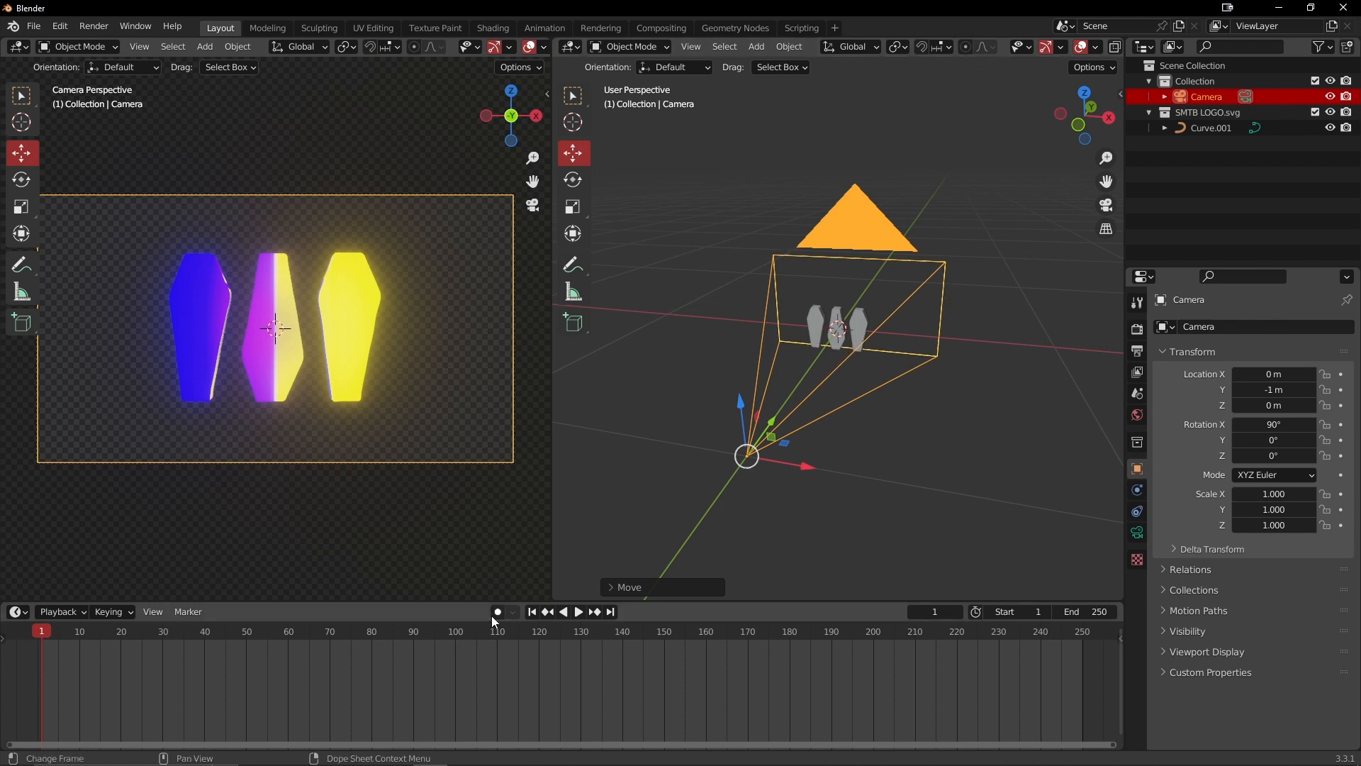
Step: Enlarge the timeline and keyframe the rotation of the coffin curve at frame 0
{"action": "left_click_drag", "start_coordinate": [515, 605], "coordinate": [530, 511]}
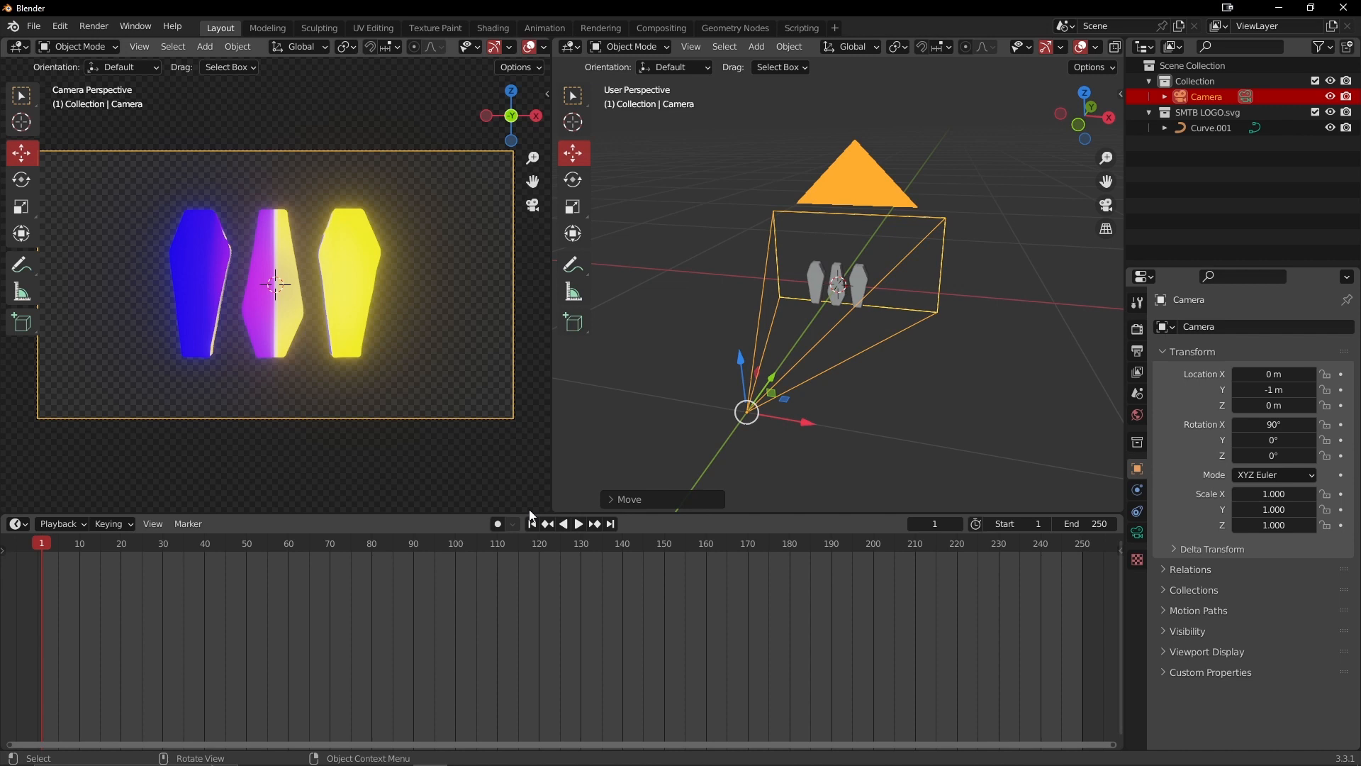
{"action": "left_click", "coordinate": [40, 543]}
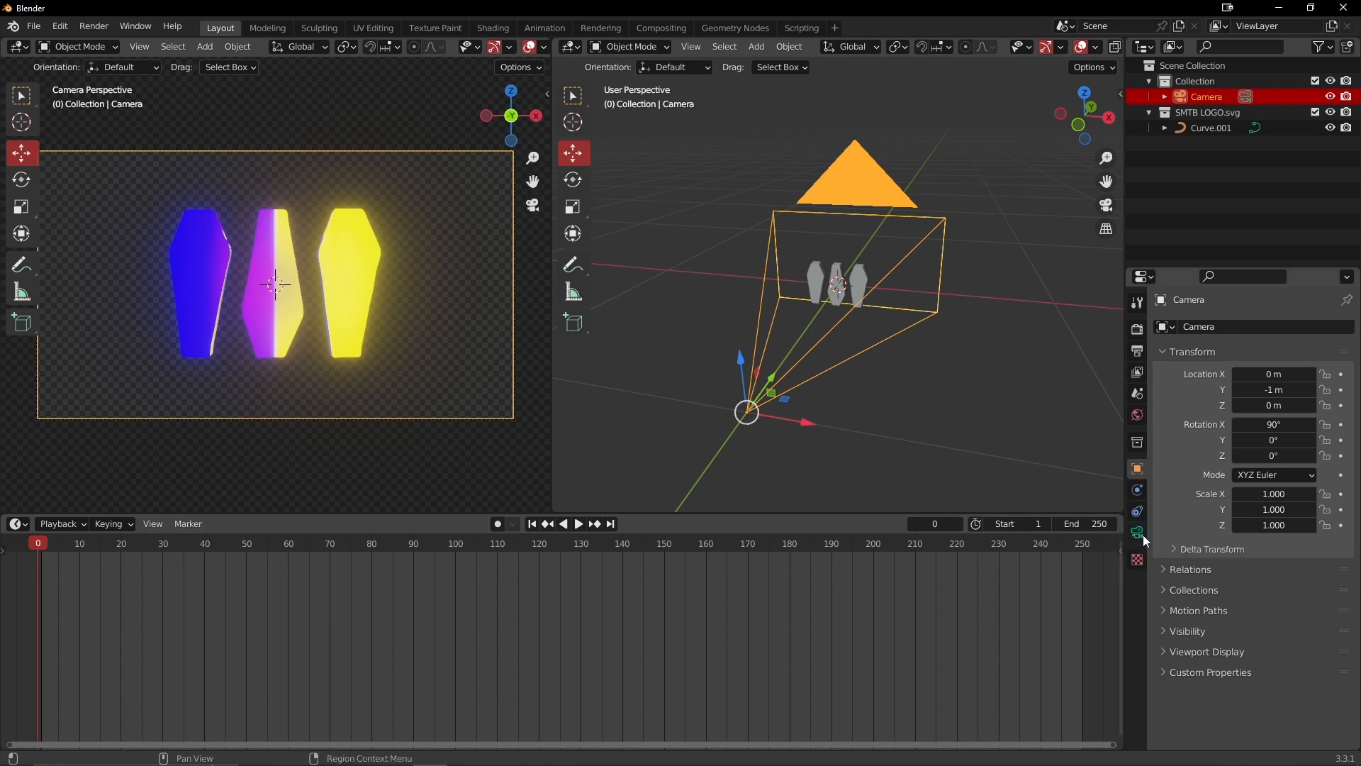
{"action": "left_click", "coordinate": [1213, 129]}
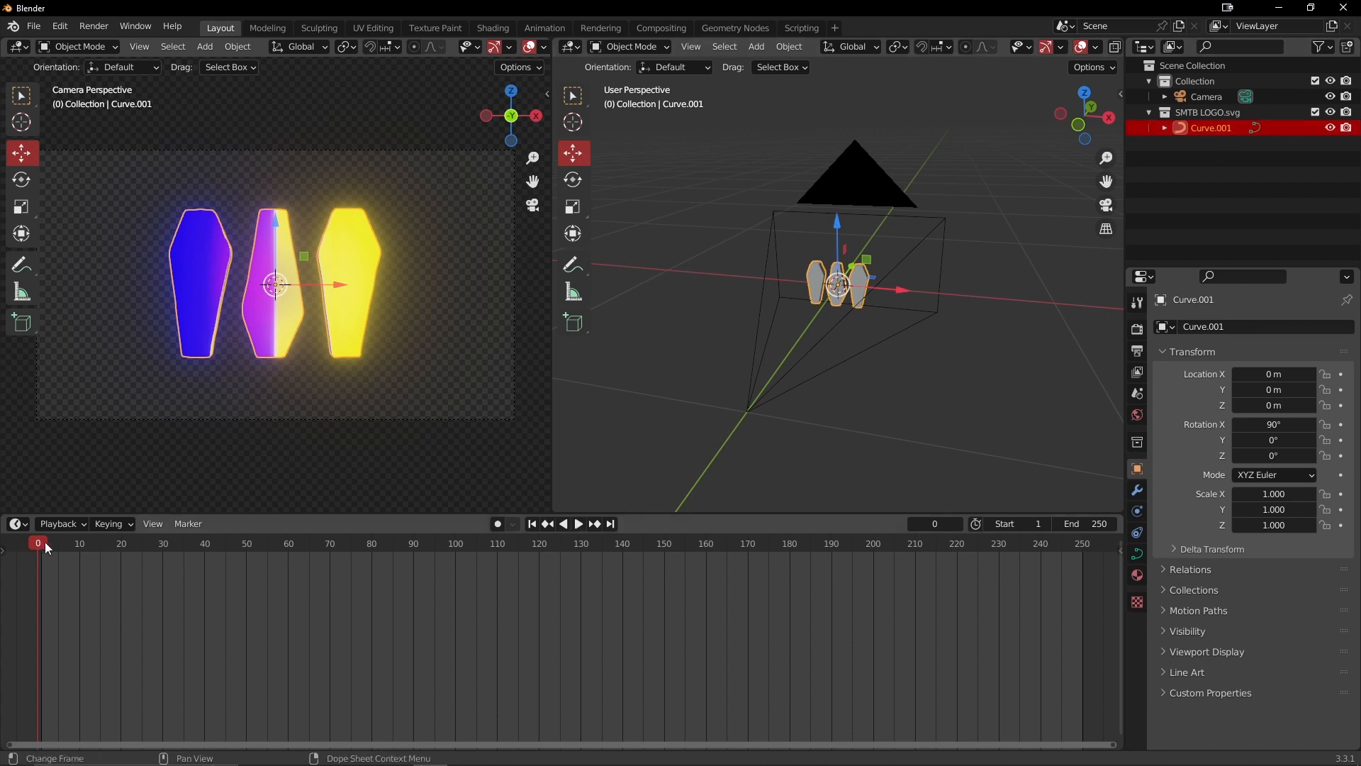
{"action": "left_click_drag", "start_coordinate": [45, 544], "coordinate": [34, 543]}
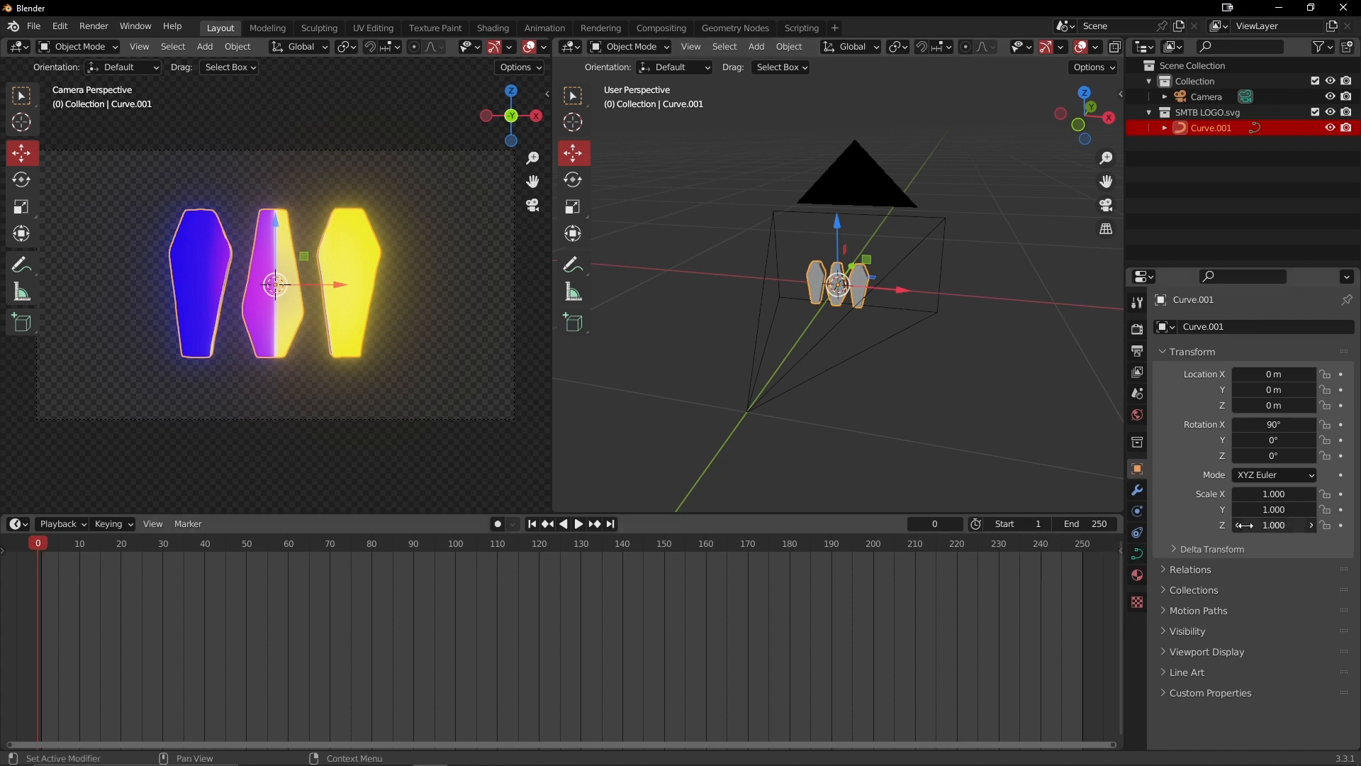
{"action": "left_click", "coordinate": [1341, 424]}
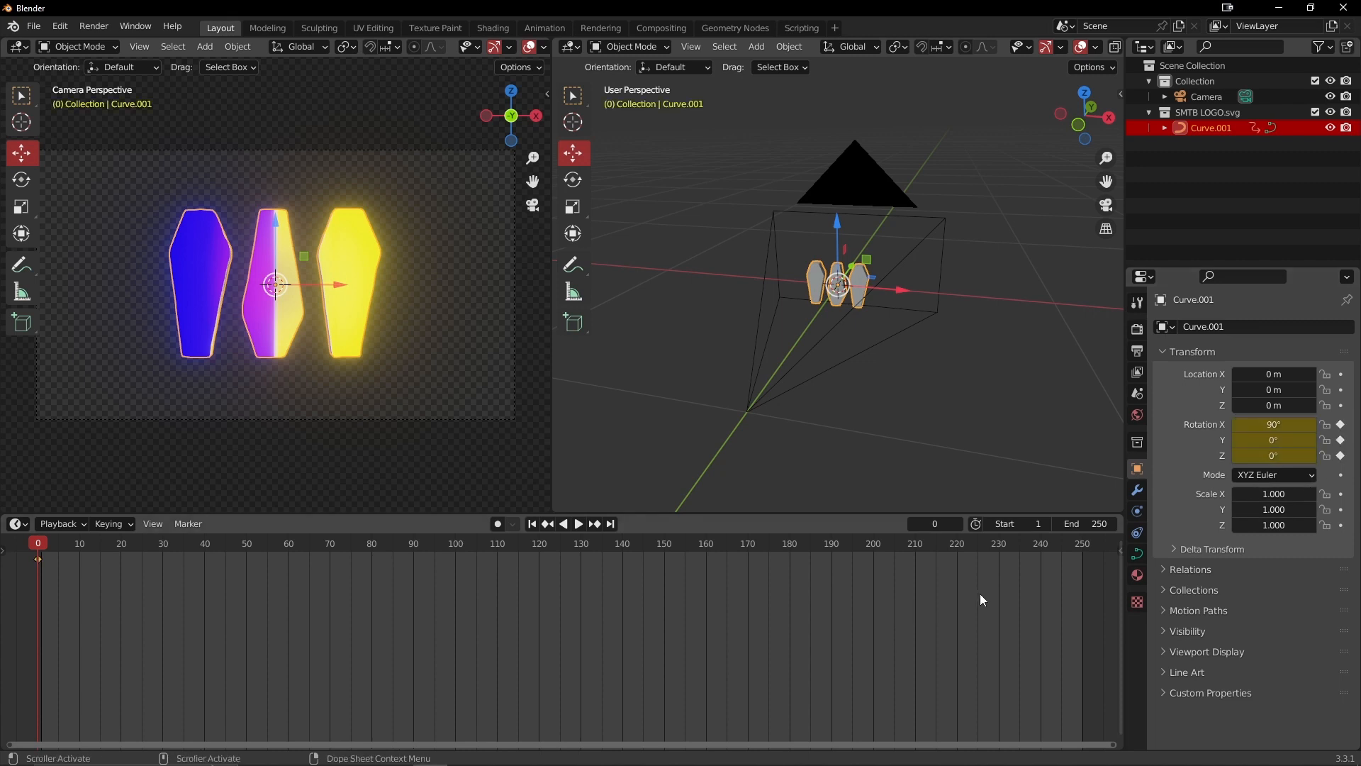
Step: Set the coffin curve's Z rotation to 360° at frame 250 and keyframe it
{"action": "left_click", "coordinate": [1083, 543]}
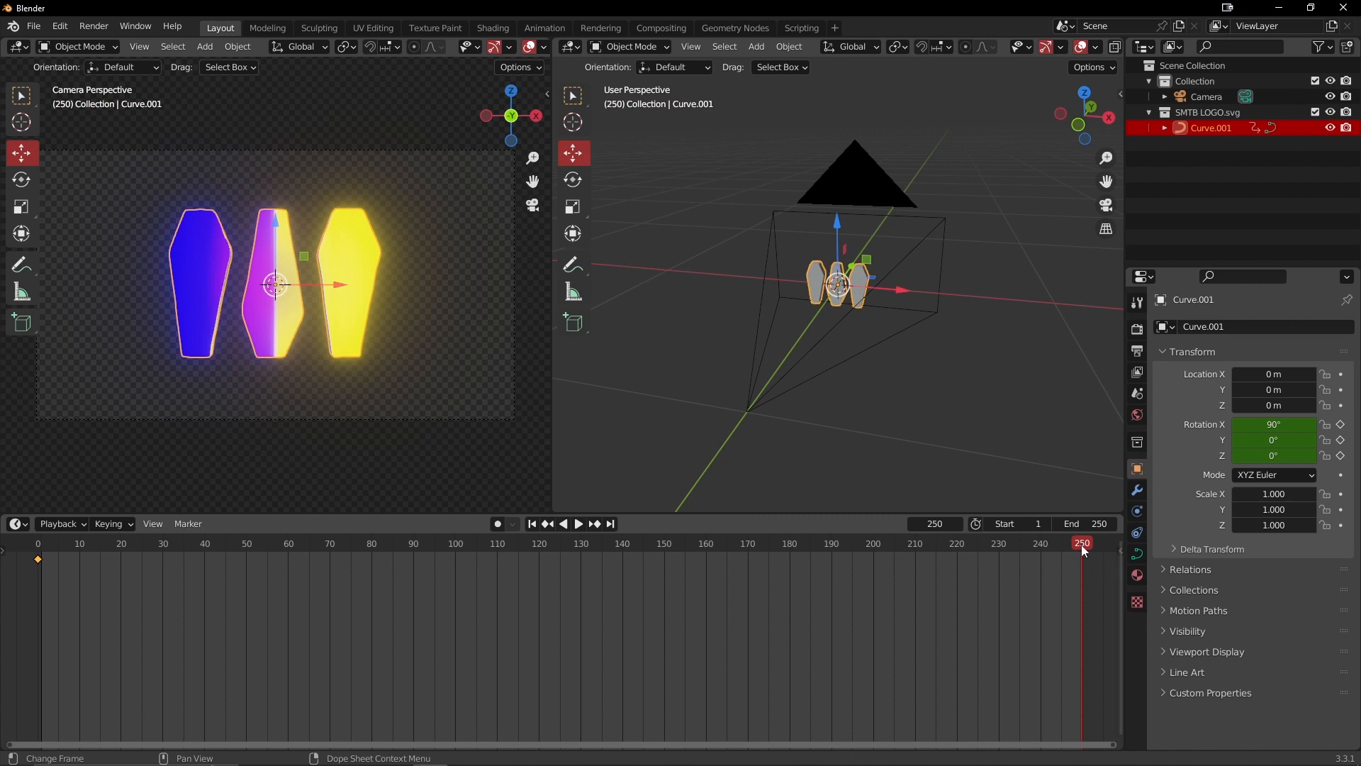
{"action": "left_click", "coordinate": [1269, 456]}
{"action": "type", "text": "360"}
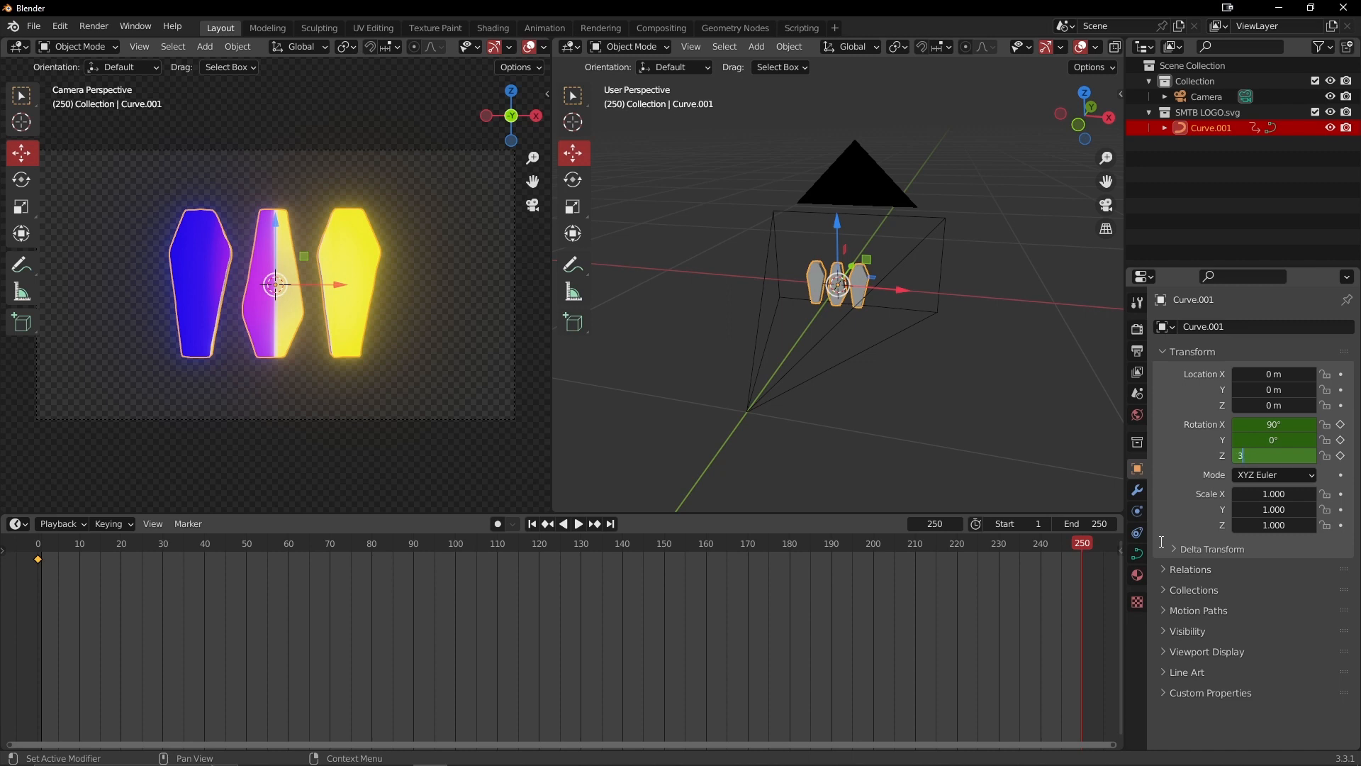
{"action": "key", "text": "Return"}
{"action": "left_click", "coordinate": [1340, 455]}
Step: Play the spin animation from the start to check it, stop it and return to frame 0
{"action": "left_click_drag", "start_coordinate": [1092, 546], "coordinate": [34, 546]}
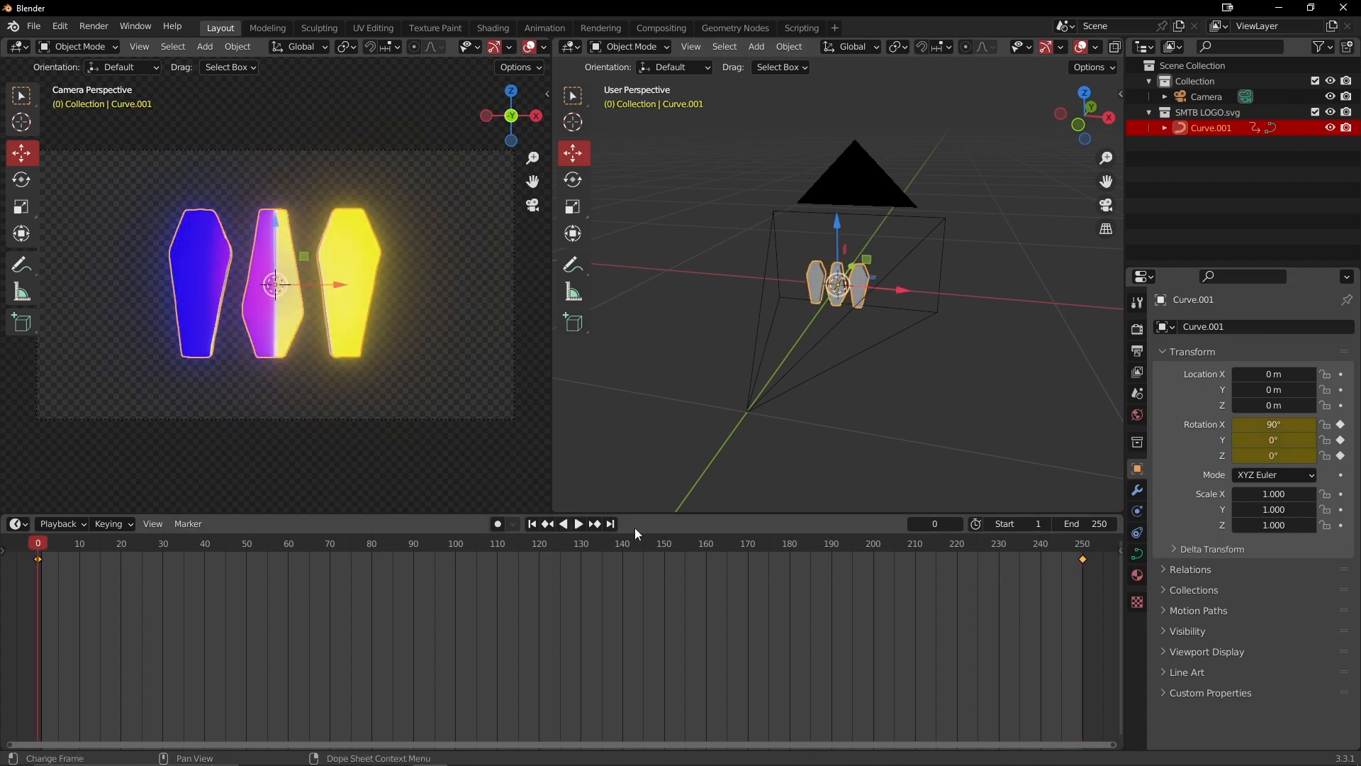
{"action": "left_click", "coordinate": [578, 523]}
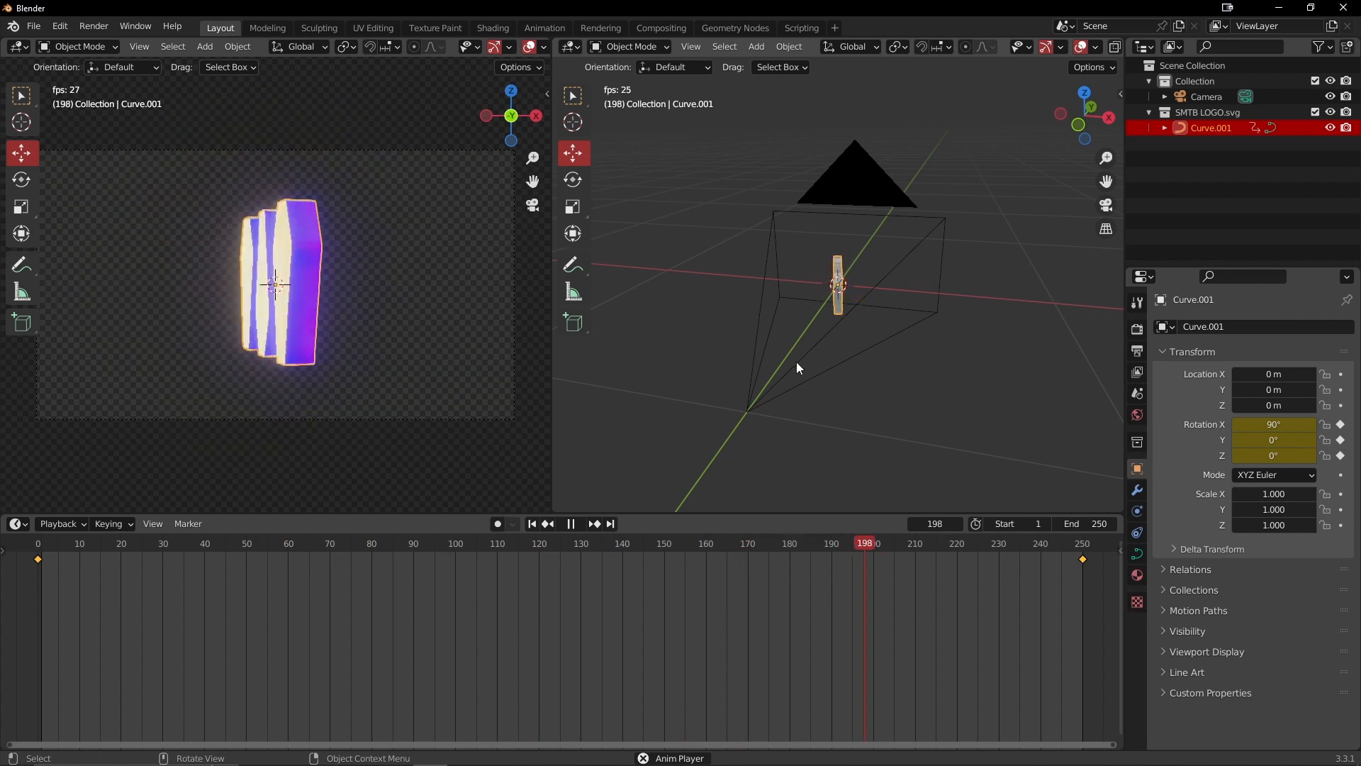
{"action": "key", "text": "space"}
{"action": "left_click", "coordinate": [52, 551]}
{"action": "left_click_drag", "start_coordinate": [52, 551], "coordinate": [38, 551]}
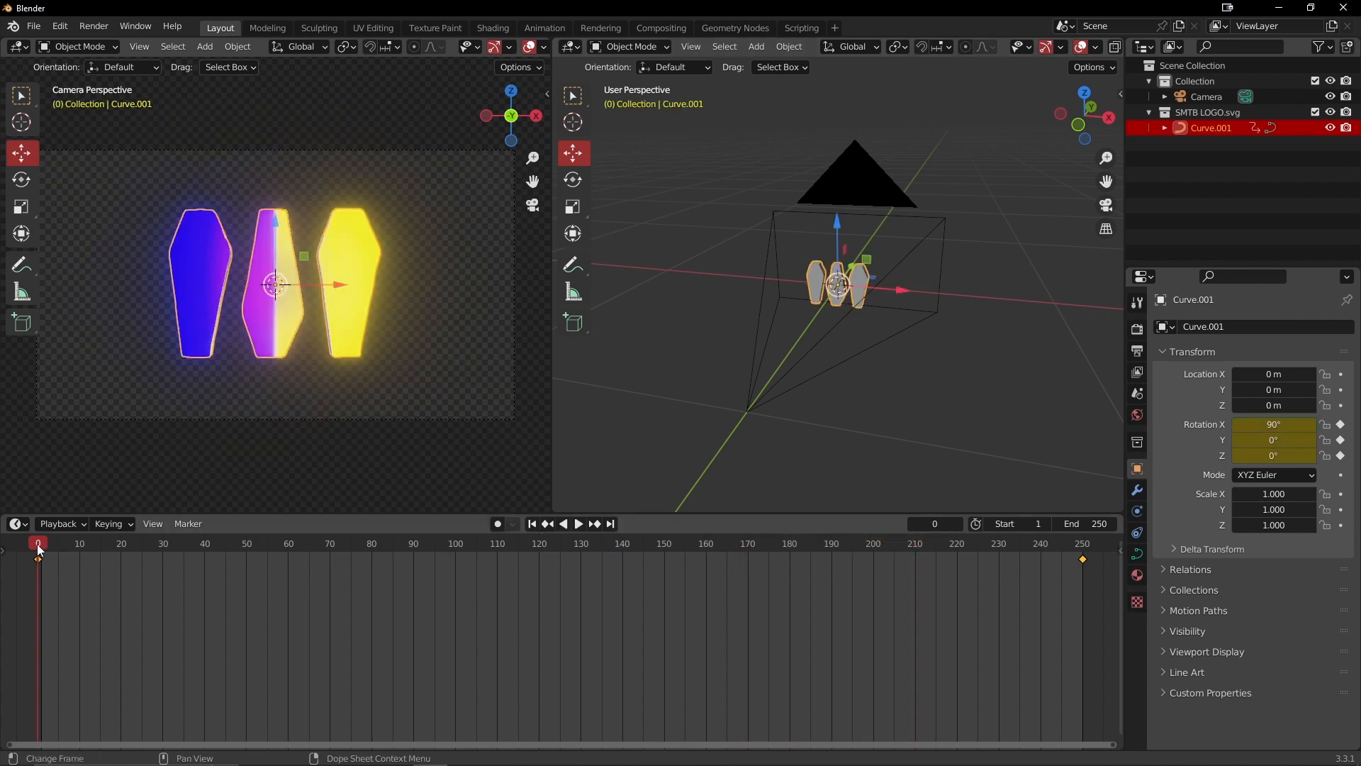
Step: Set the render output path to C:\tmp\SMTB
{"action": "left_click", "coordinate": [1140, 330]}
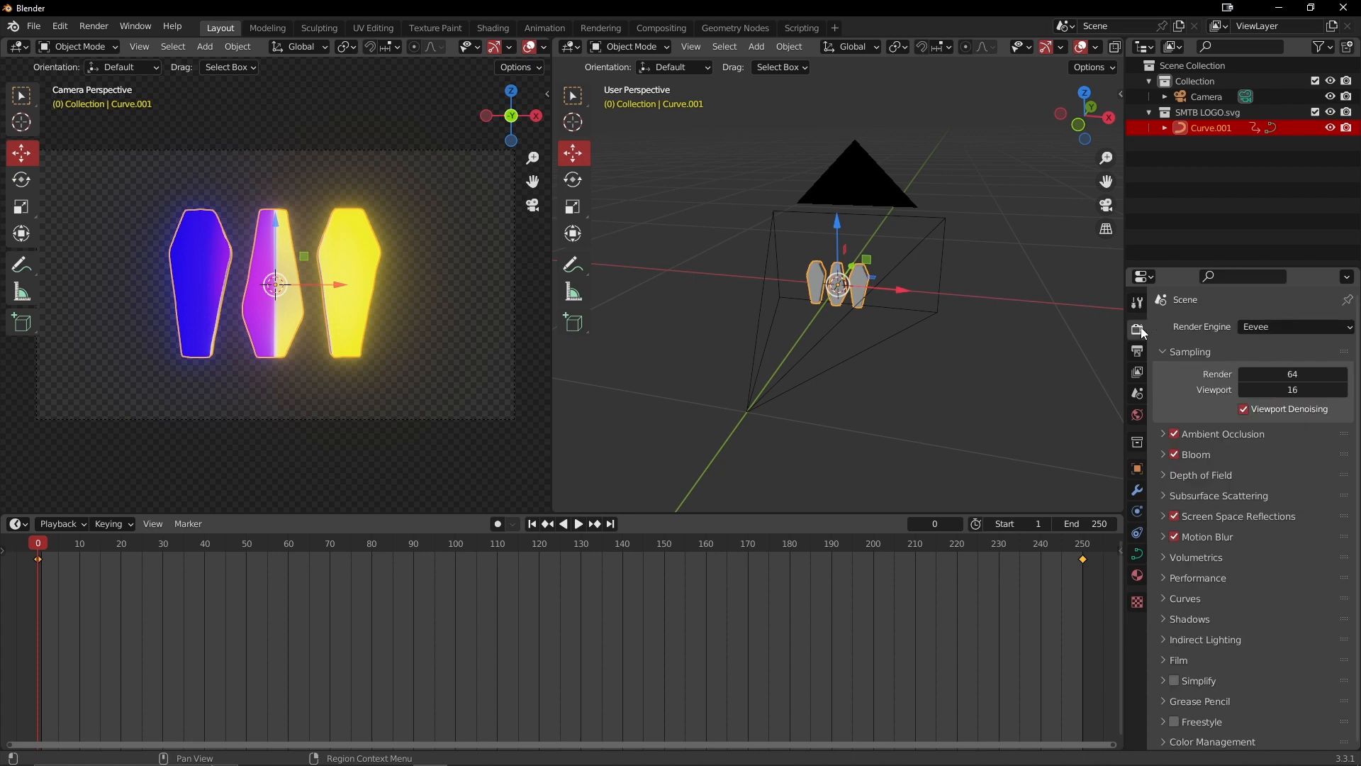
{"action": "left_click", "coordinate": [1137, 351]}
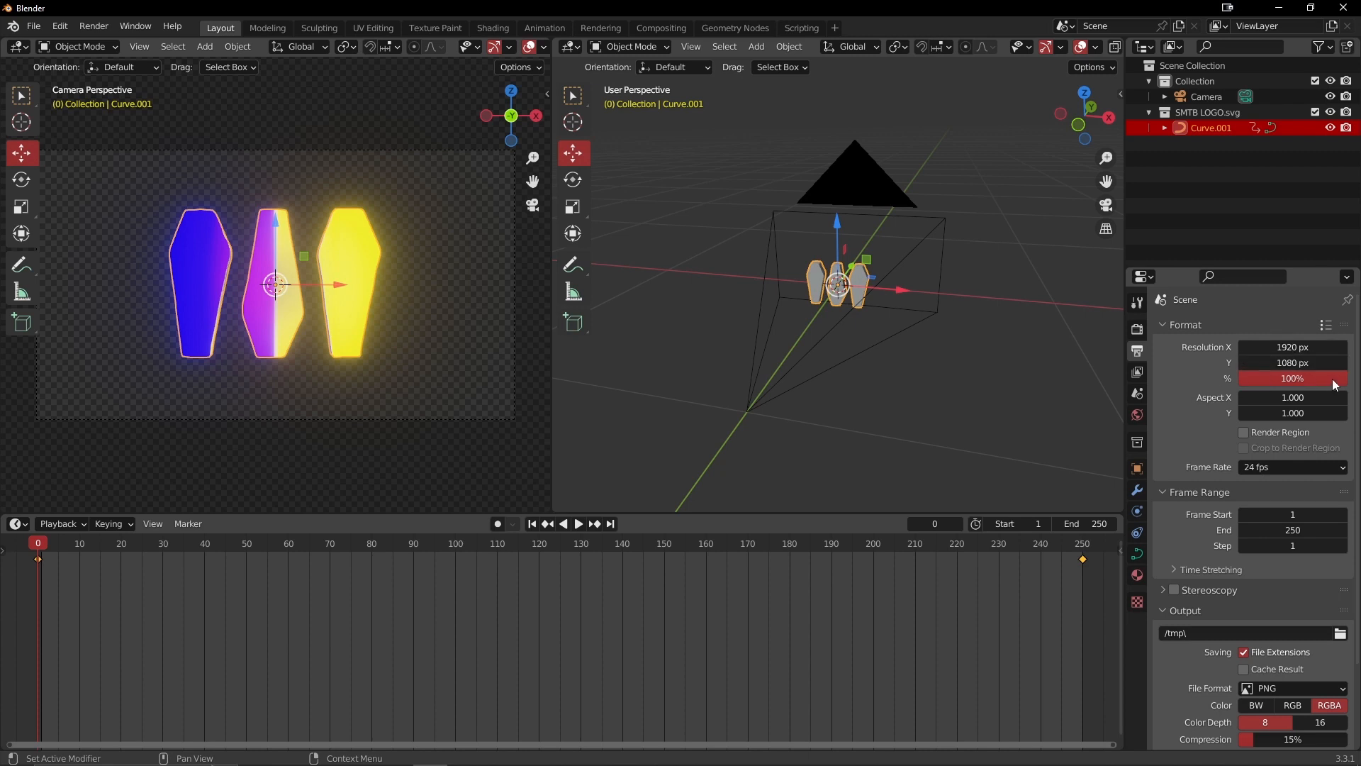
{"action": "scroll", "coordinate": [1184, 471], "scroll_direction": "down", "scroll_amount": 1}
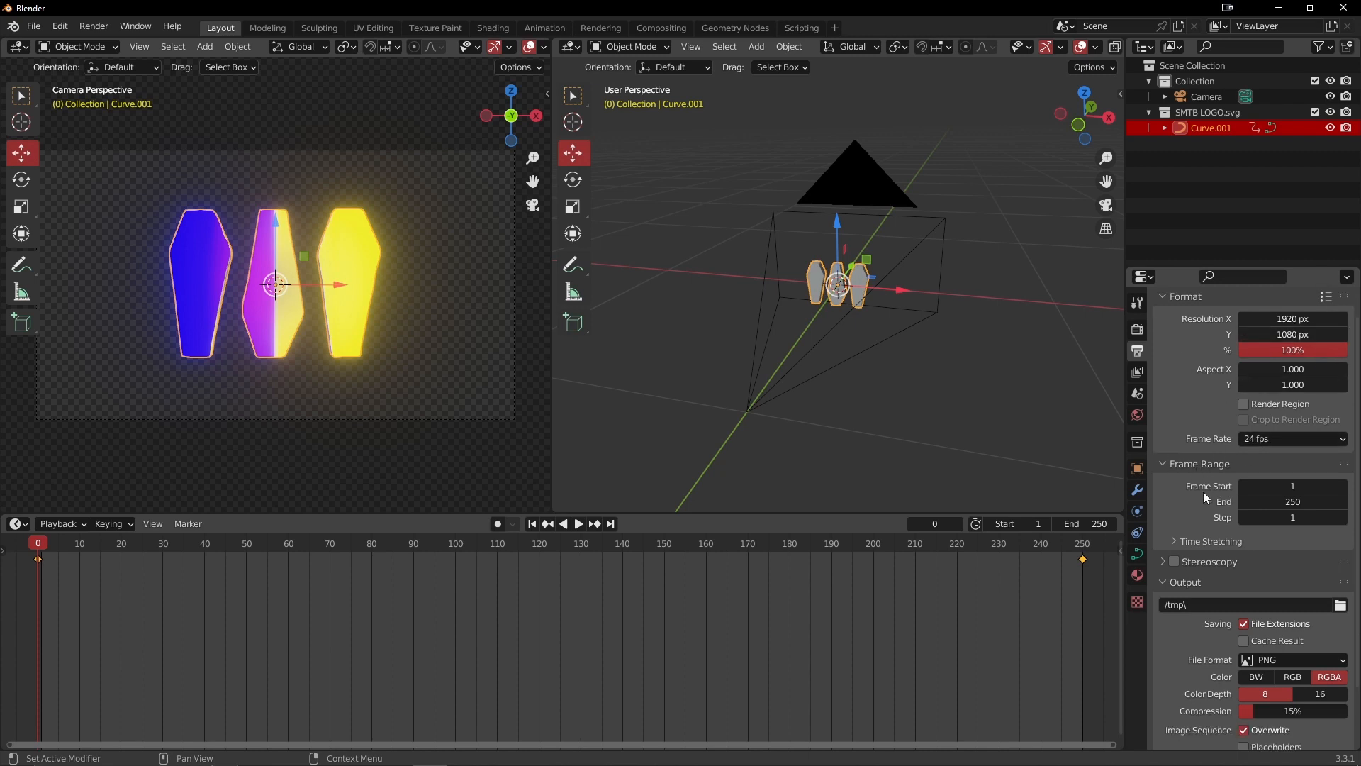
{"action": "scroll", "coordinate": [1204, 489], "scroll_direction": "down", "scroll_amount": 1}
{"action": "scroll", "coordinate": [1210, 491], "scroll_direction": "down", "scroll_amount": 1}
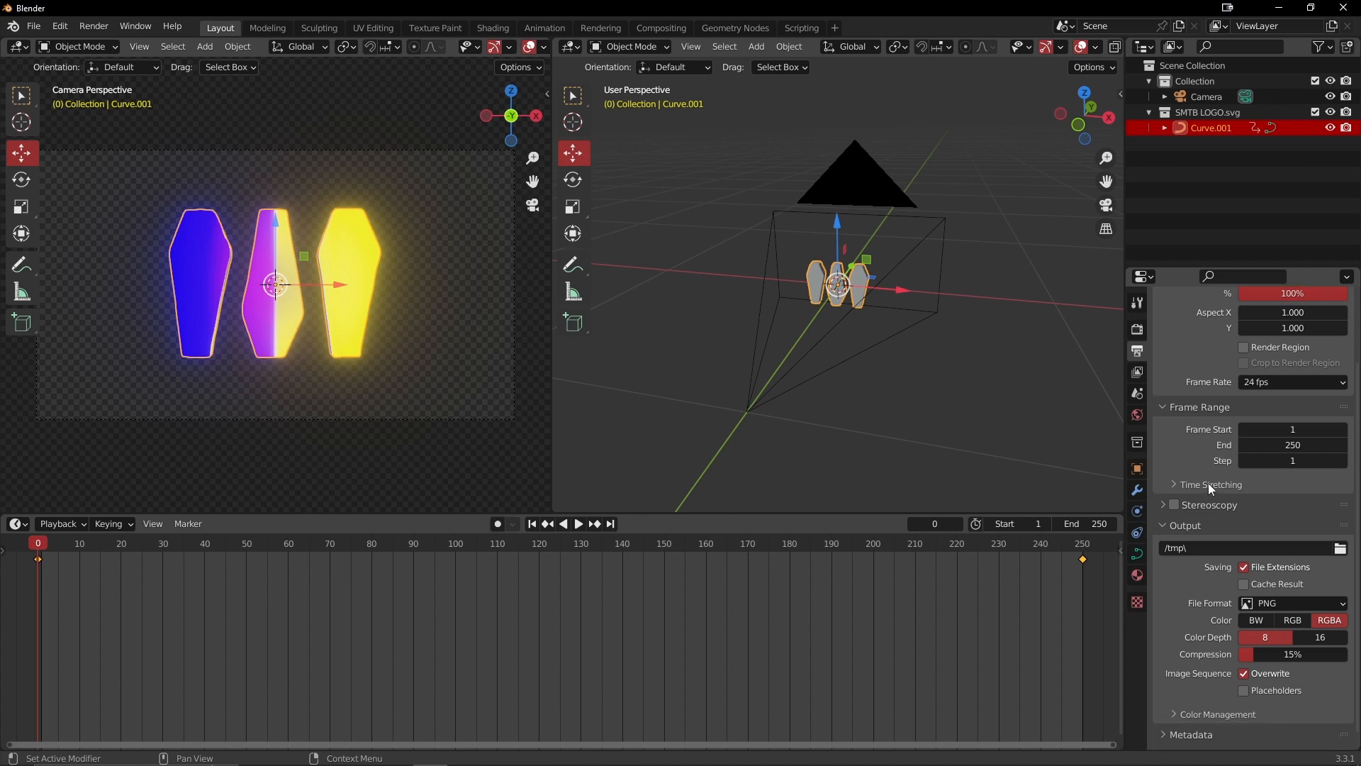
{"action": "left_click", "coordinate": [1340, 548]}
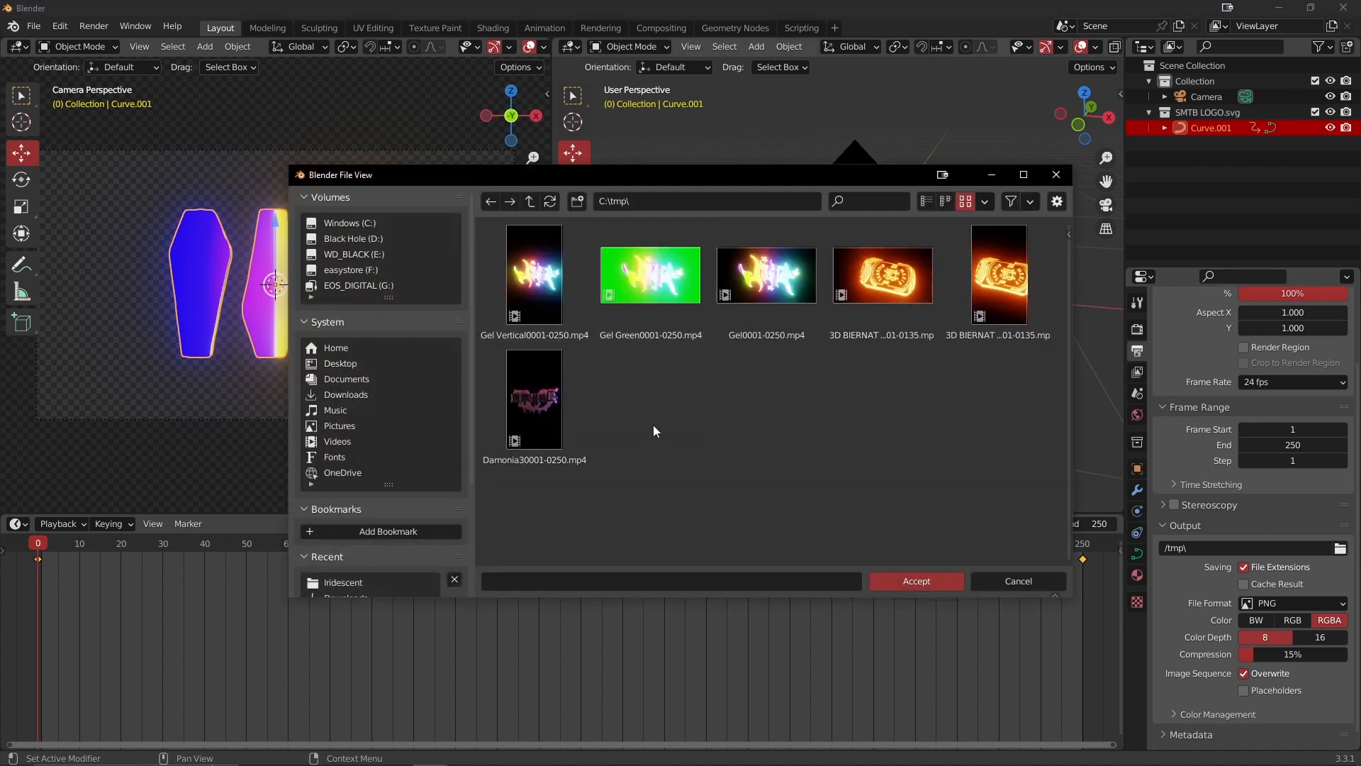
{"action": "left_click", "coordinate": [564, 583]}
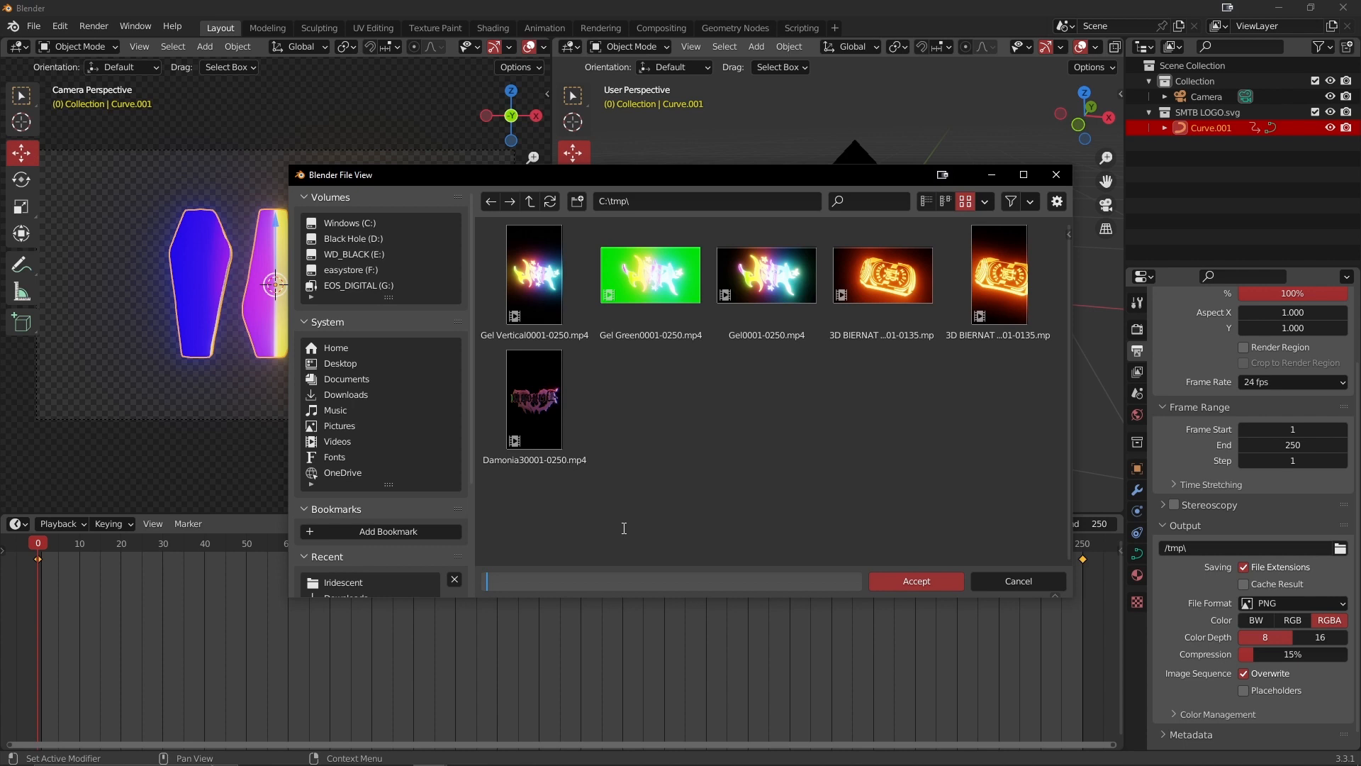
{"action": "type", "text": "SMTB"}
{"action": "left_click", "coordinate": [904, 581]}
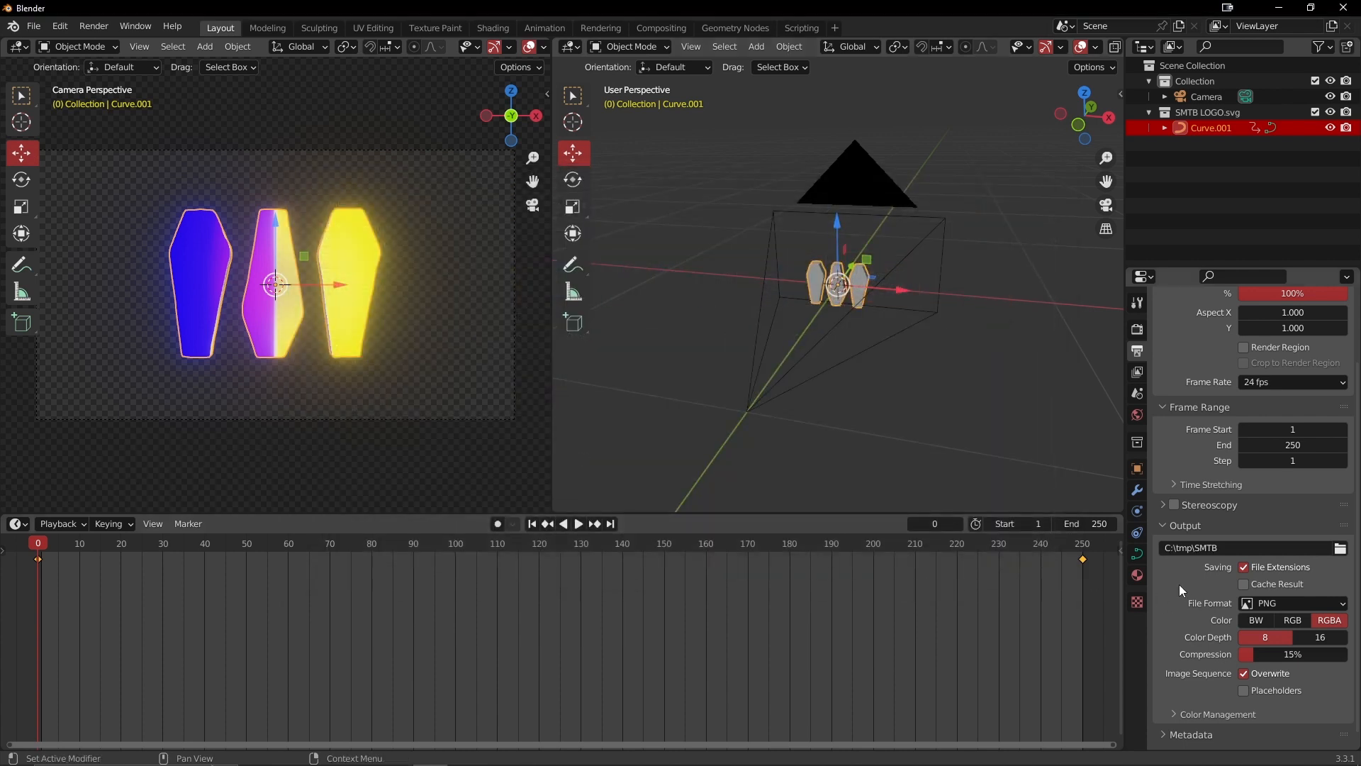
Step: Change the render output file format to FFmpeg Video
{"action": "scroll", "coordinate": [1178, 582], "scroll_direction": "down", "scroll_amount": 2}
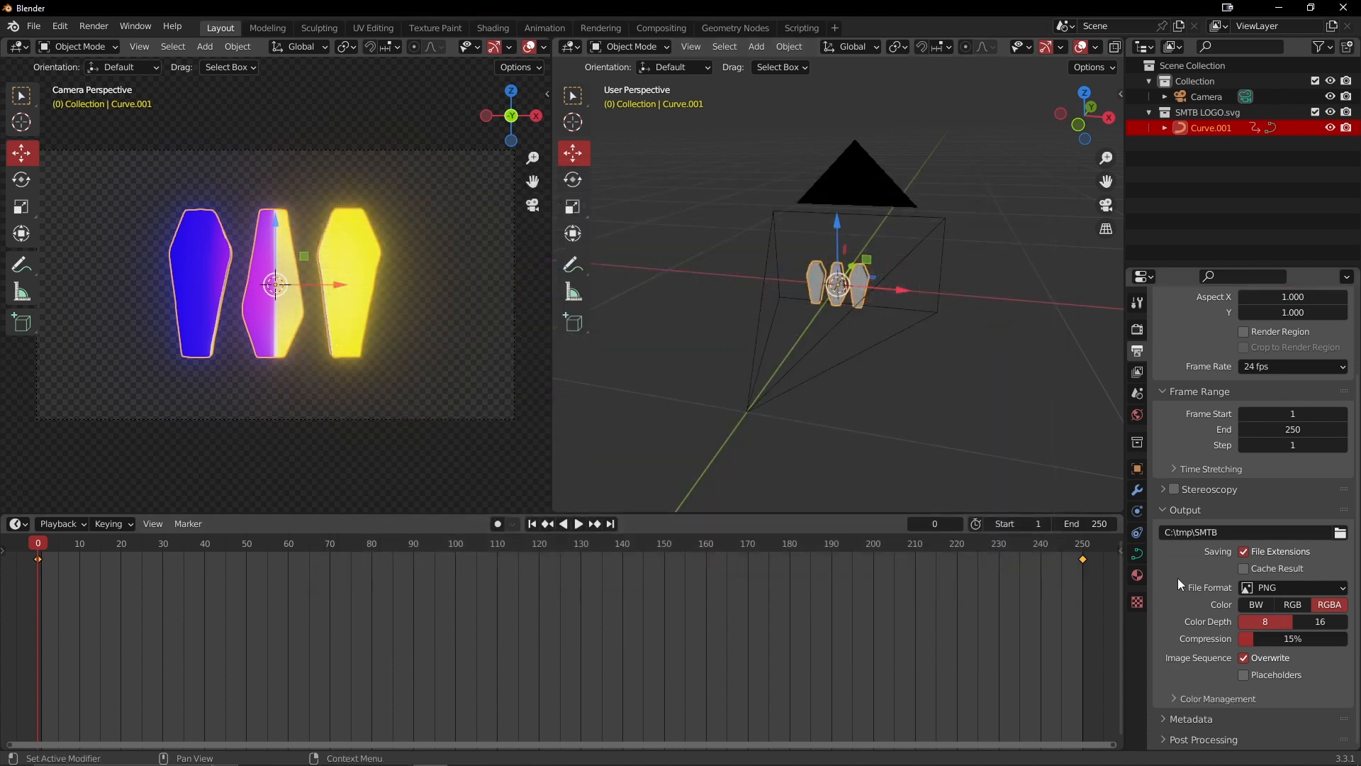
{"action": "left_click", "coordinate": [1278, 589]}
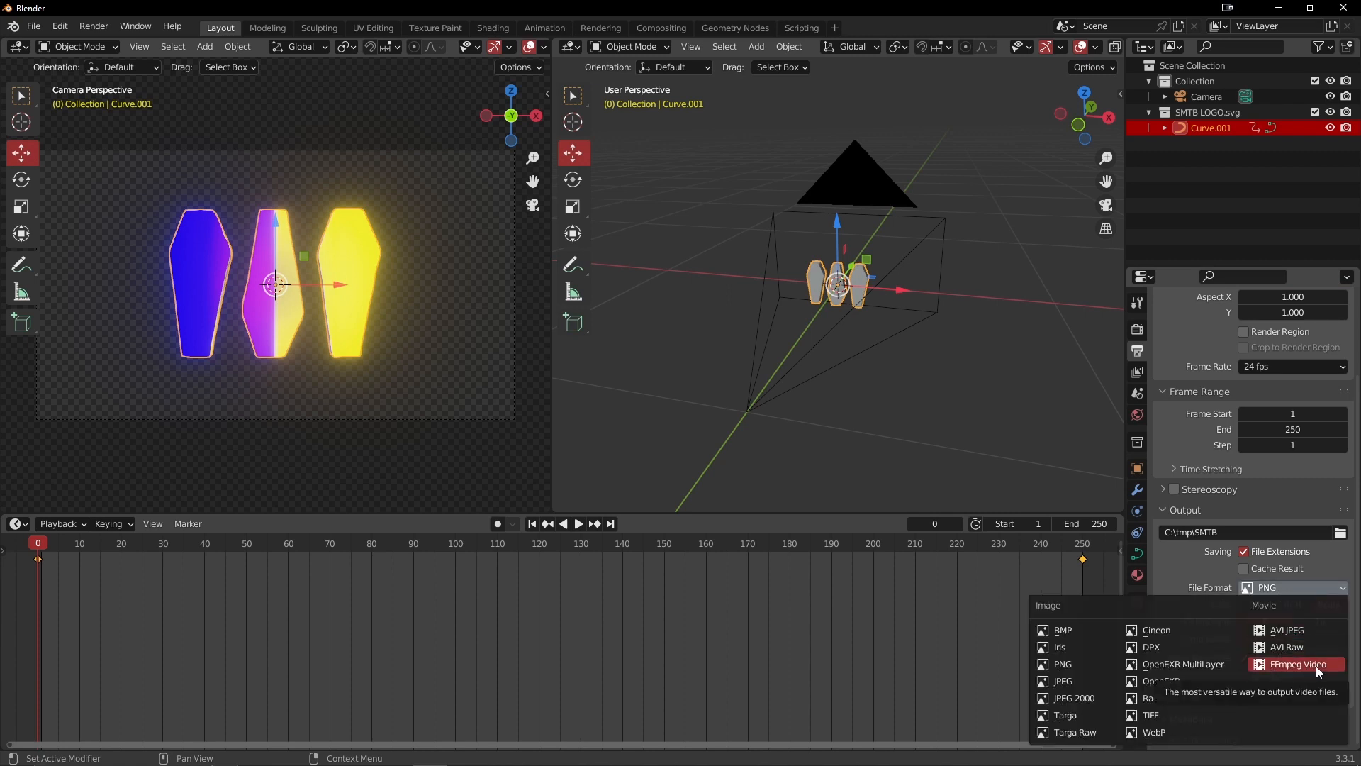
{"action": "left_click", "coordinate": [1335, 673]}
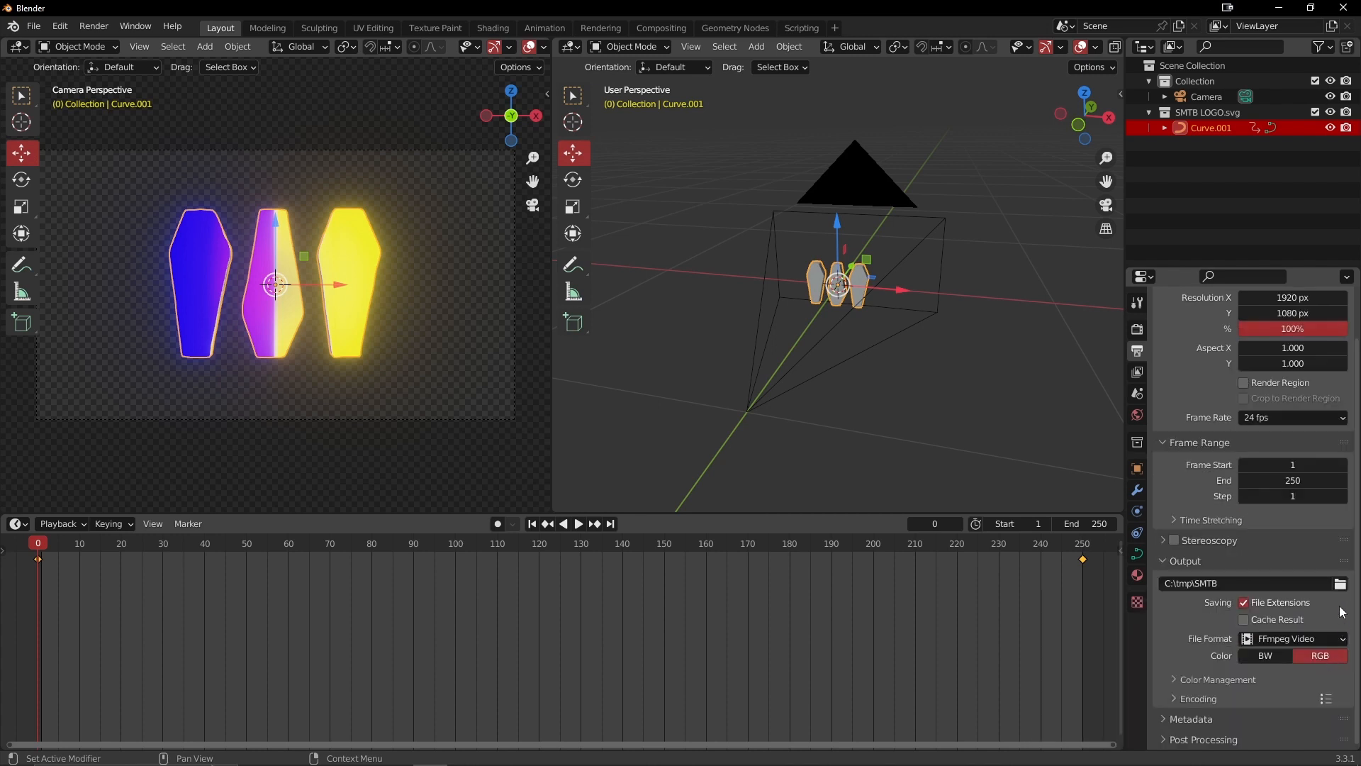
Step: Expand the output's encoding settings and set the video container to MPEG-4
{"action": "left_click", "coordinate": [1176, 679]}
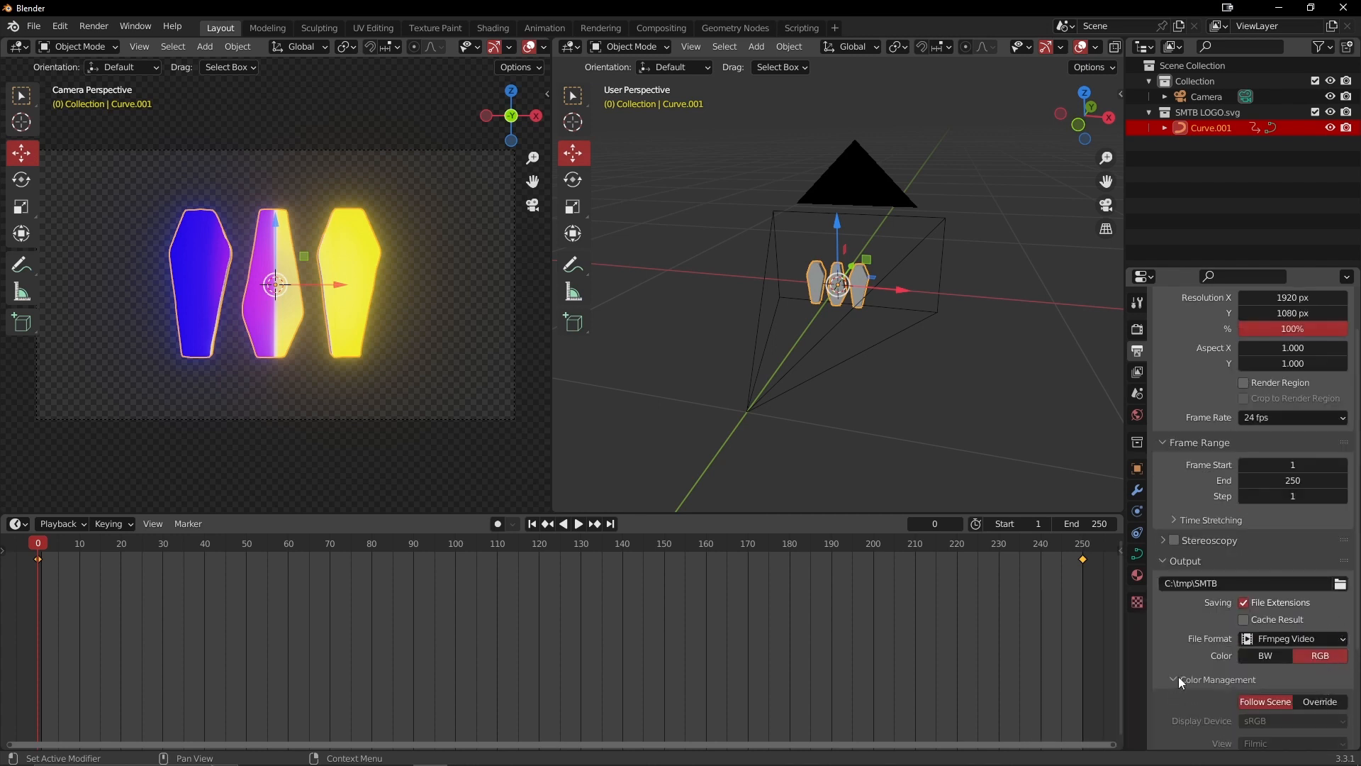
{"action": "scroll", "coordinate": [1177, 659], "scroll_direction": "down", "scroll_amount": 2}
{"action": "left_click", "coordinate": [1173, 621]}
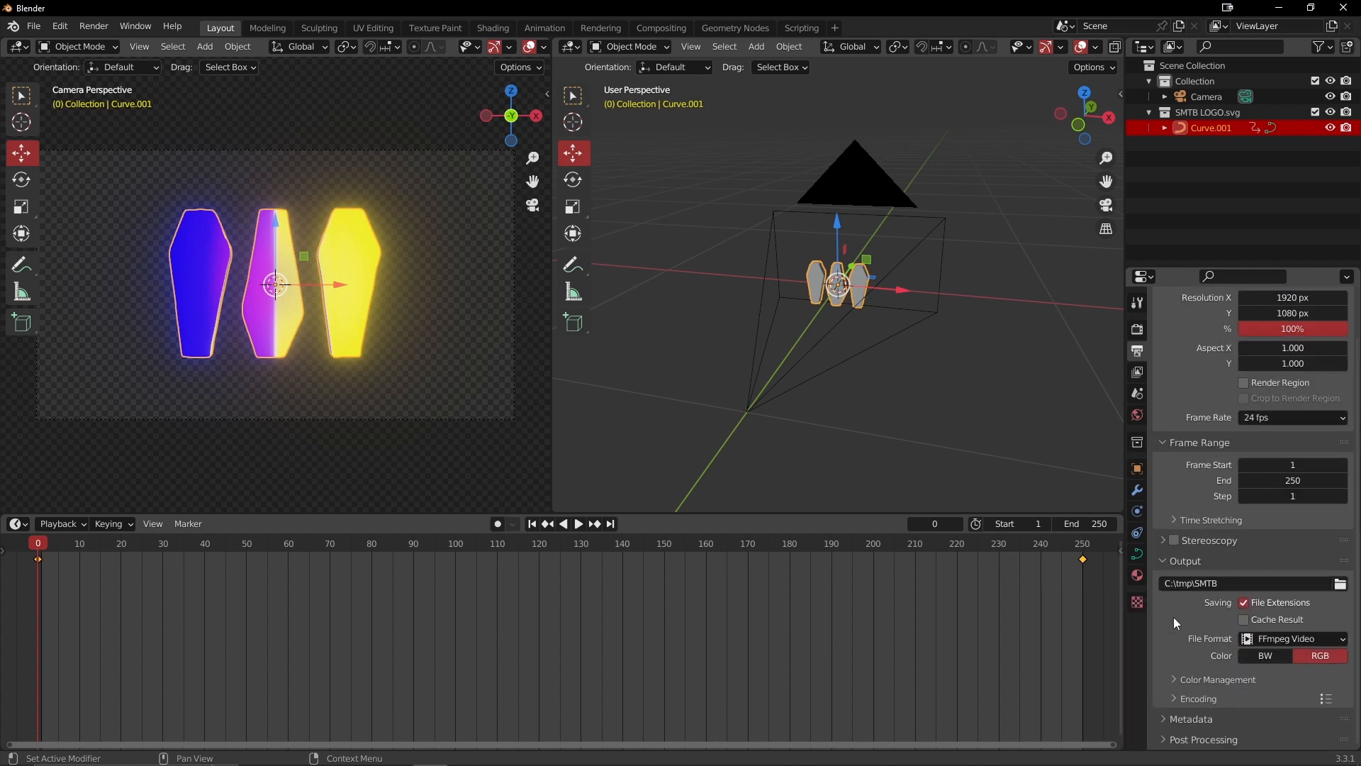
{"action": "left_click", "coordinate": [1175, 699]}
{"action": "scroll", "coordinate": [1205, 692], "scroll_direction": "down", "scroll_amount": 3}
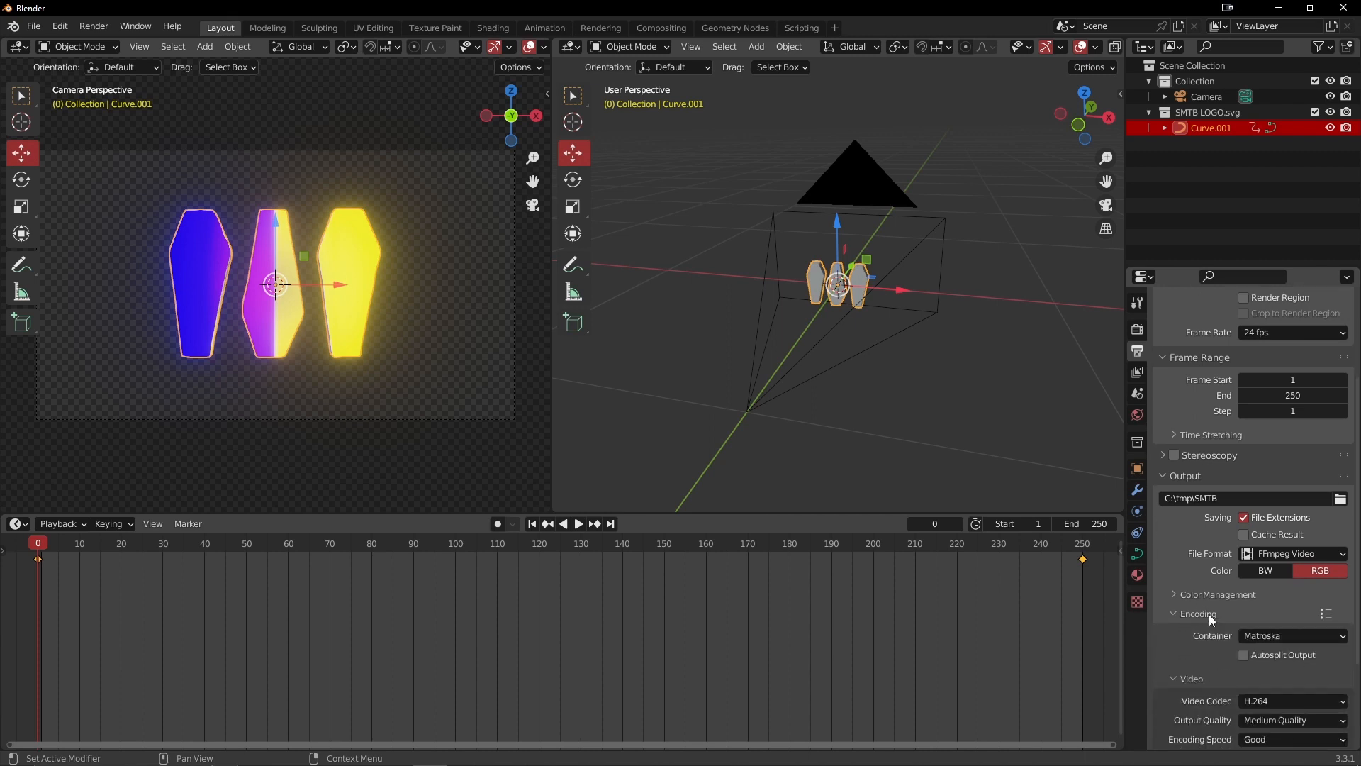
{"action": "left_click", "coordinate": [1287, 635]}
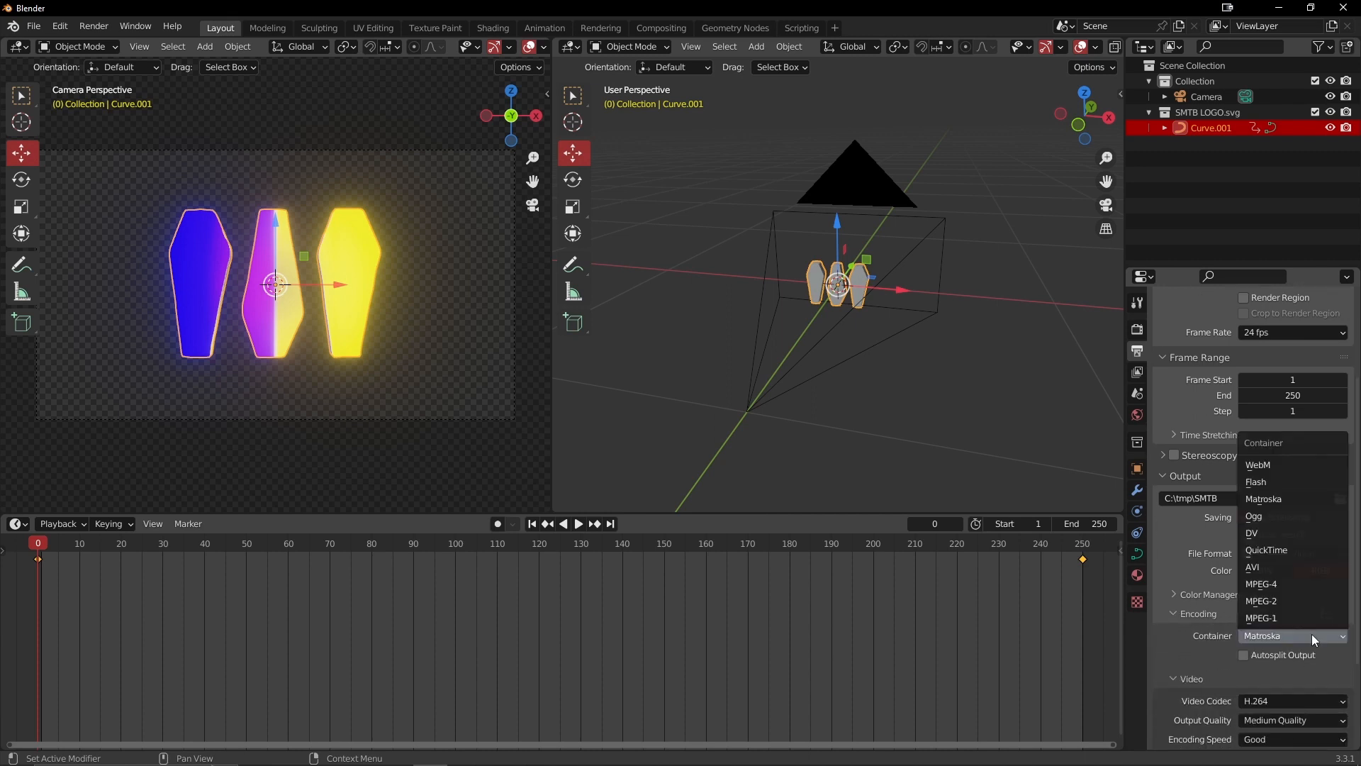
{"action": "left_click", "coordinate": [1288, 584]}
Step: Set the H.264 video output quality to Perceptually Lossless and collapse the video settings
{"action": "scroll", "coordinate": [1192, 628], "scroll_direction": "down", "scroll_amount": 1}
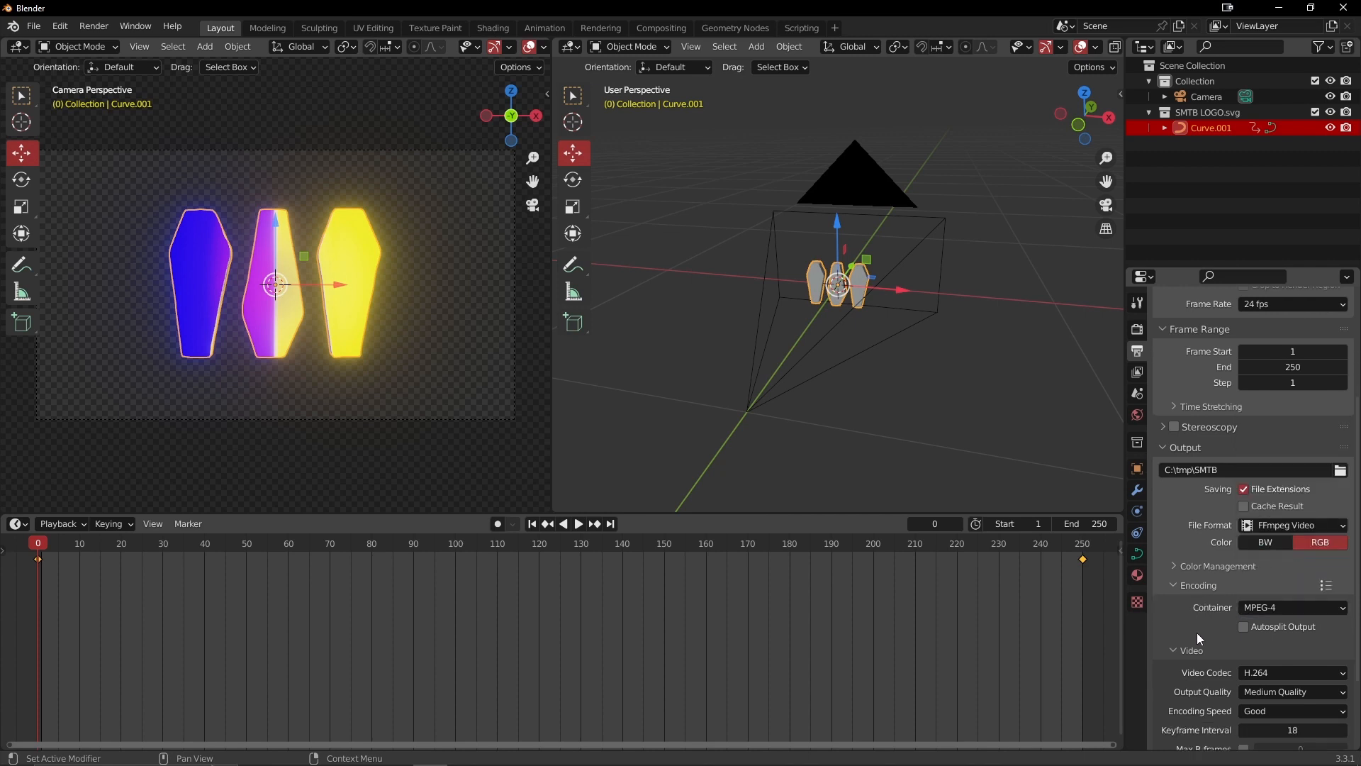
{"action": "scroll", "coordinate": [1197, 632], "scroll_direction": "down", "scroll_amount": 3}
{"action": "left_click", "coordinate": [1272, 609]}
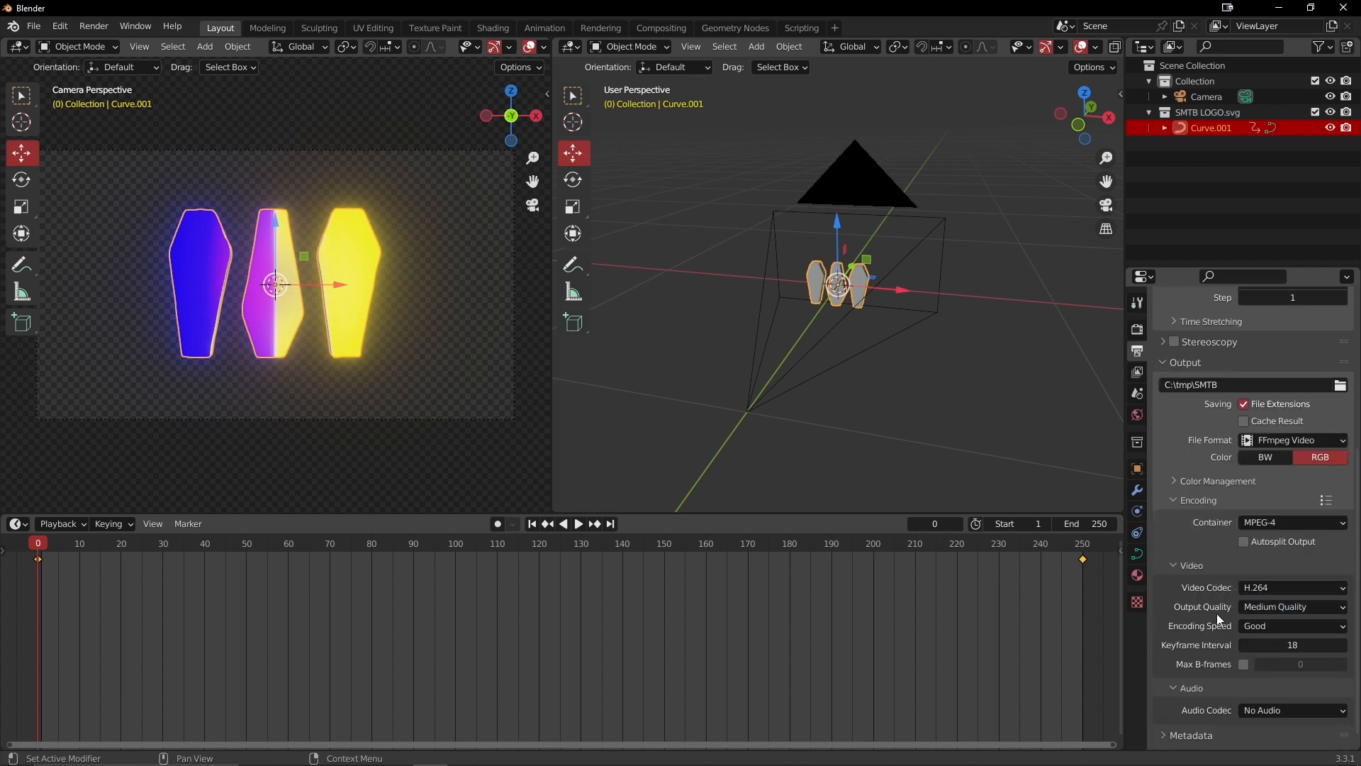
{"action": "left_click", "coordinate": [1267, 607]}
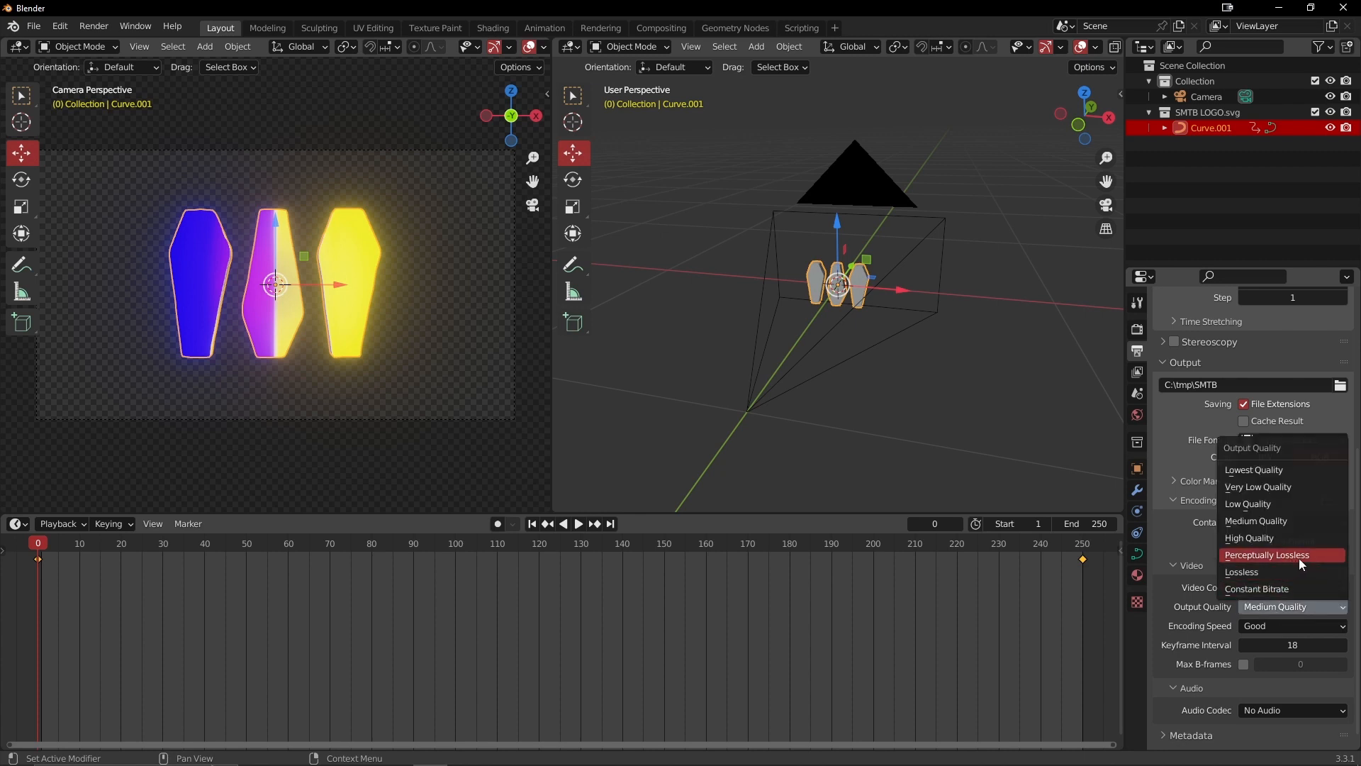
{"action": "left_click", "coordinate": [1299, 559]}
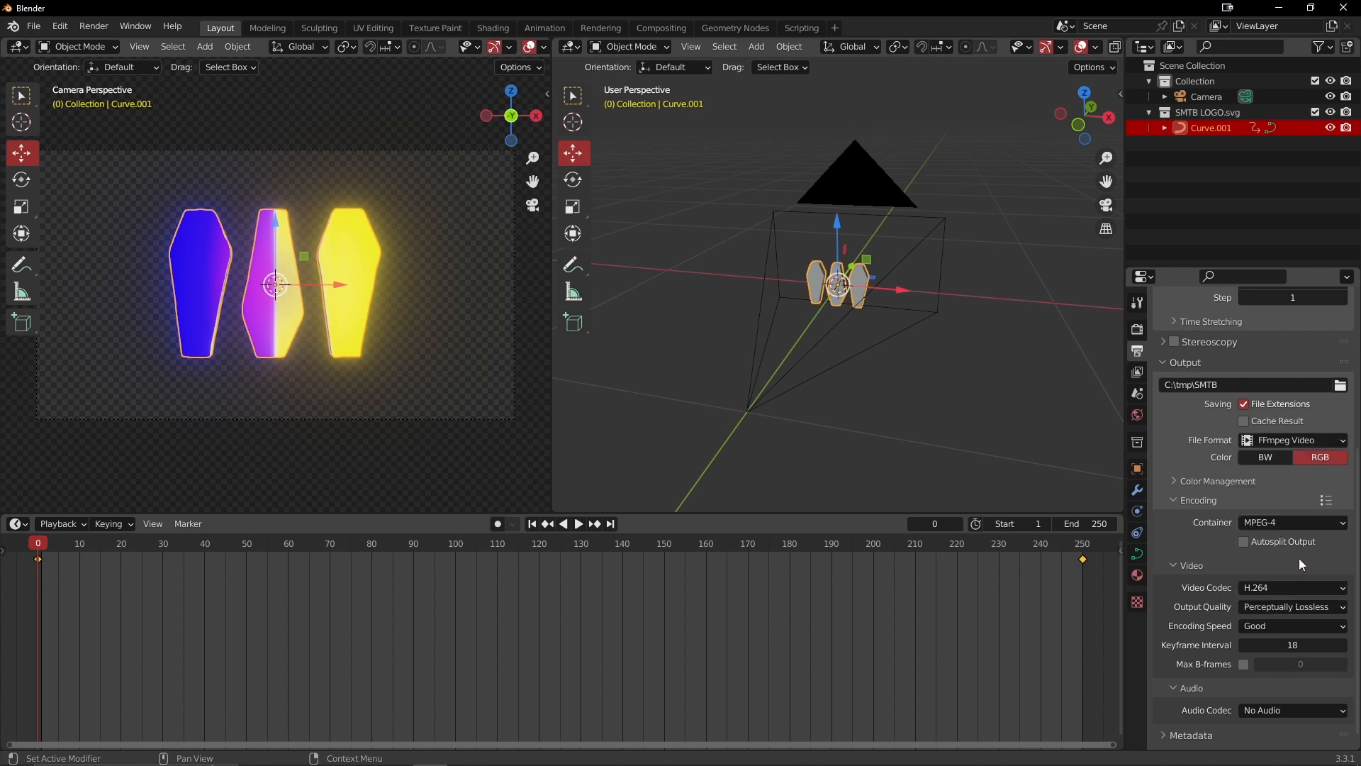
{"action": "left_click", "coordinate": [1174, 569]}
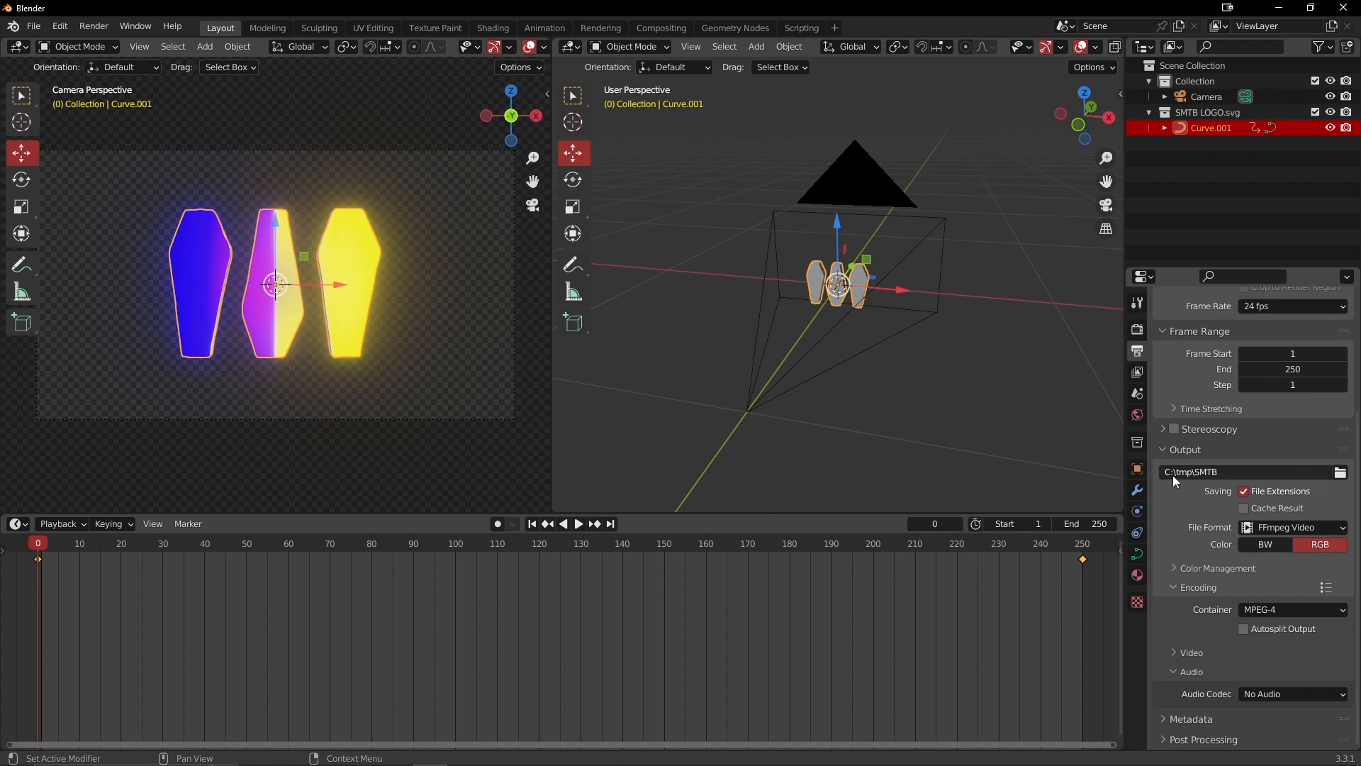
Step: Try the Very High Contrast look in the scene's color management, settle on High Contrast and collapse the section
{"action": "left_click", "coordinate": [1138, 330]}
{"action": "left_click", "coordinate": [1198, 739]}
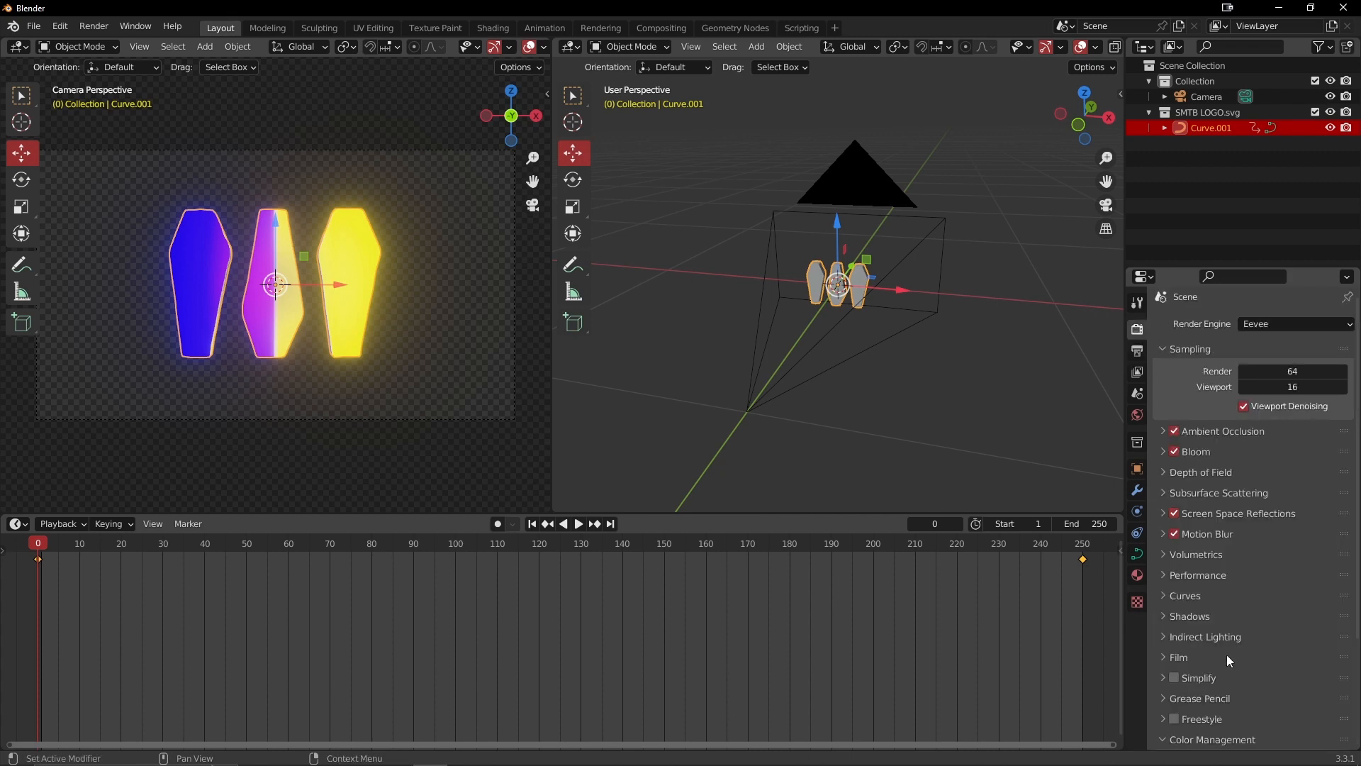
{"action": "scroll", "coordinate": [1234, 645], "scroll_direction": "down", "scroll_amount": 5}
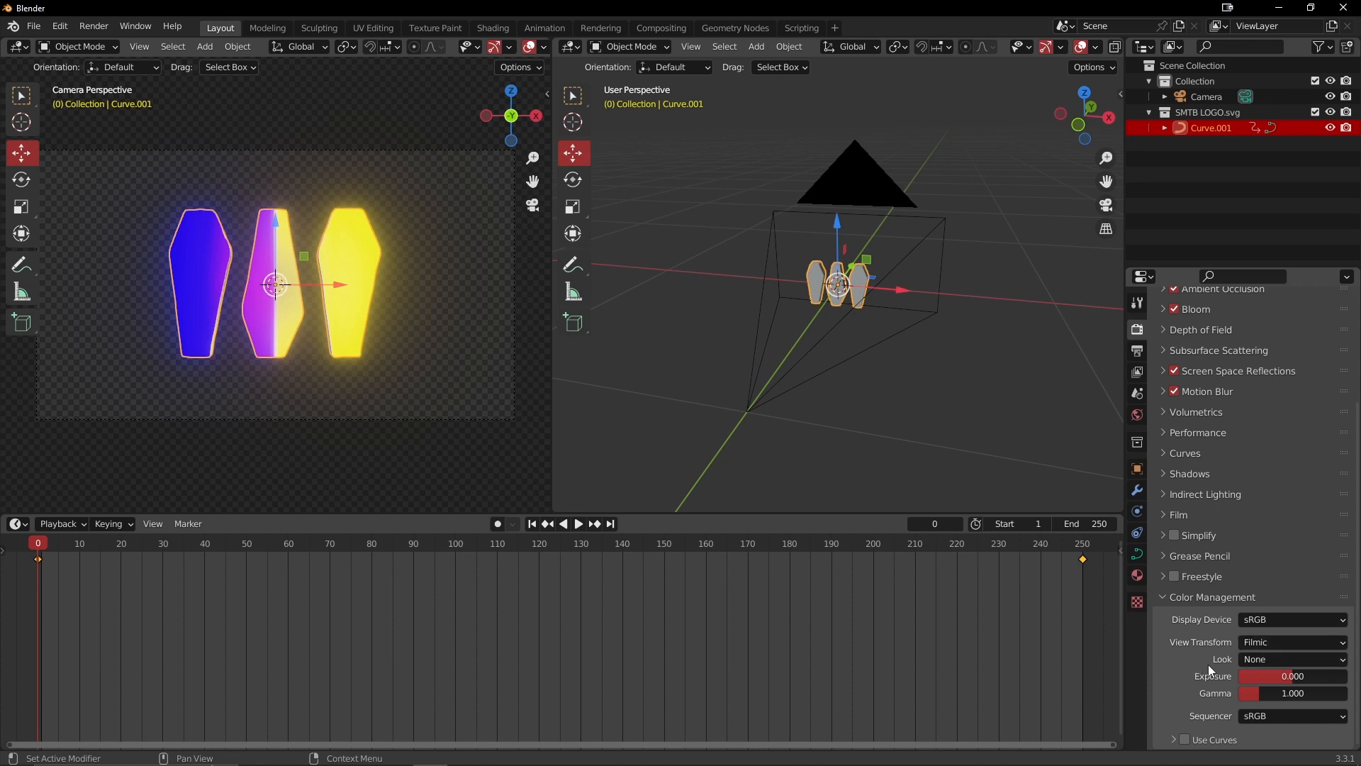
{"action": "left_click", "coordinate": [1266, 660]}
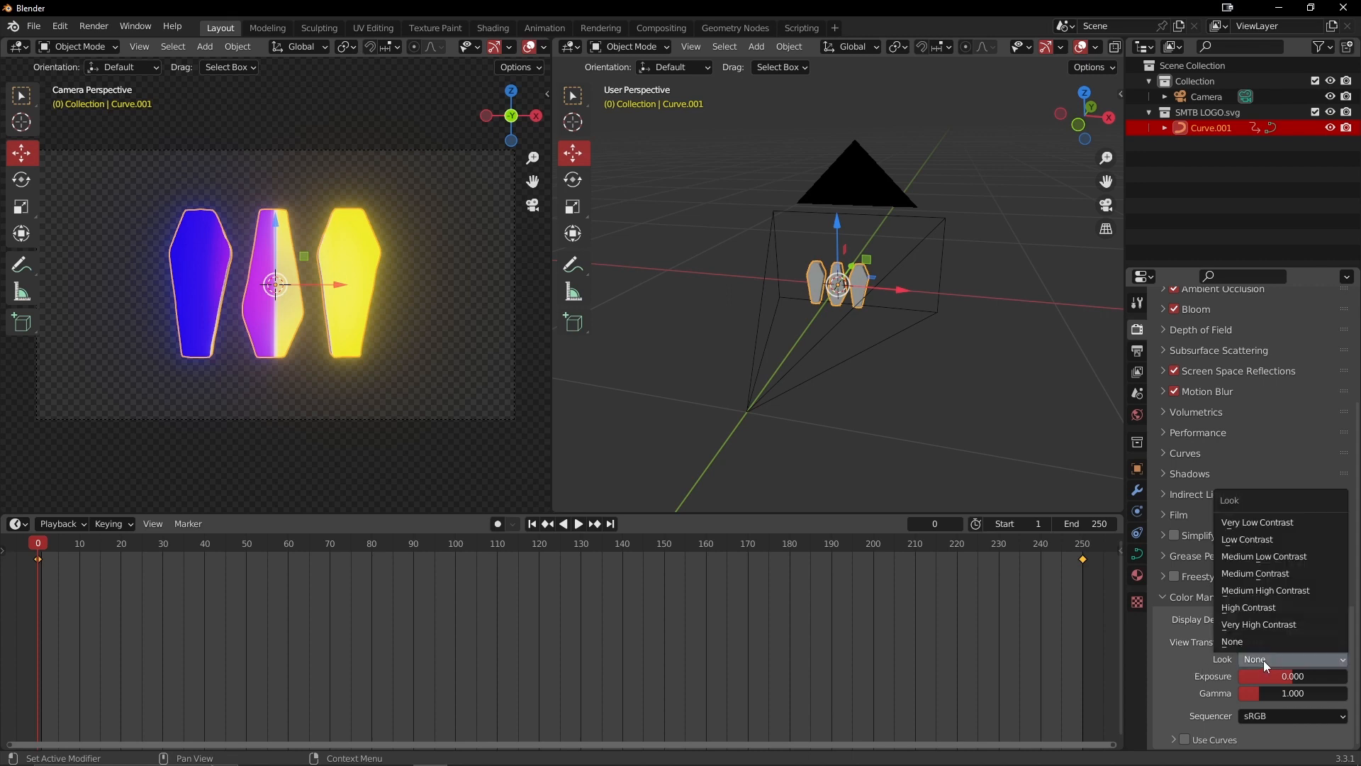
{"action": "left_click", "coordinate": [1273, 624]}
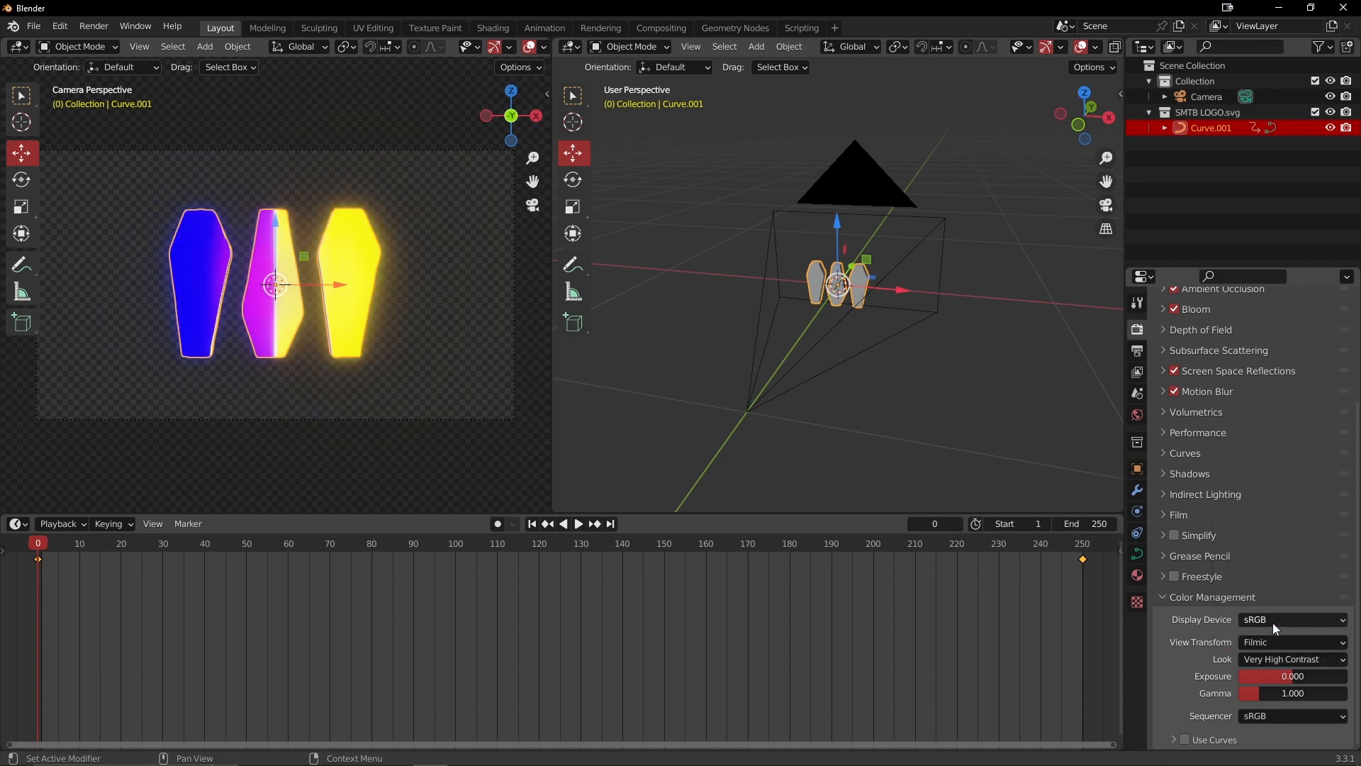
{"action": "left_click", "coordinate": [1263, 664]}
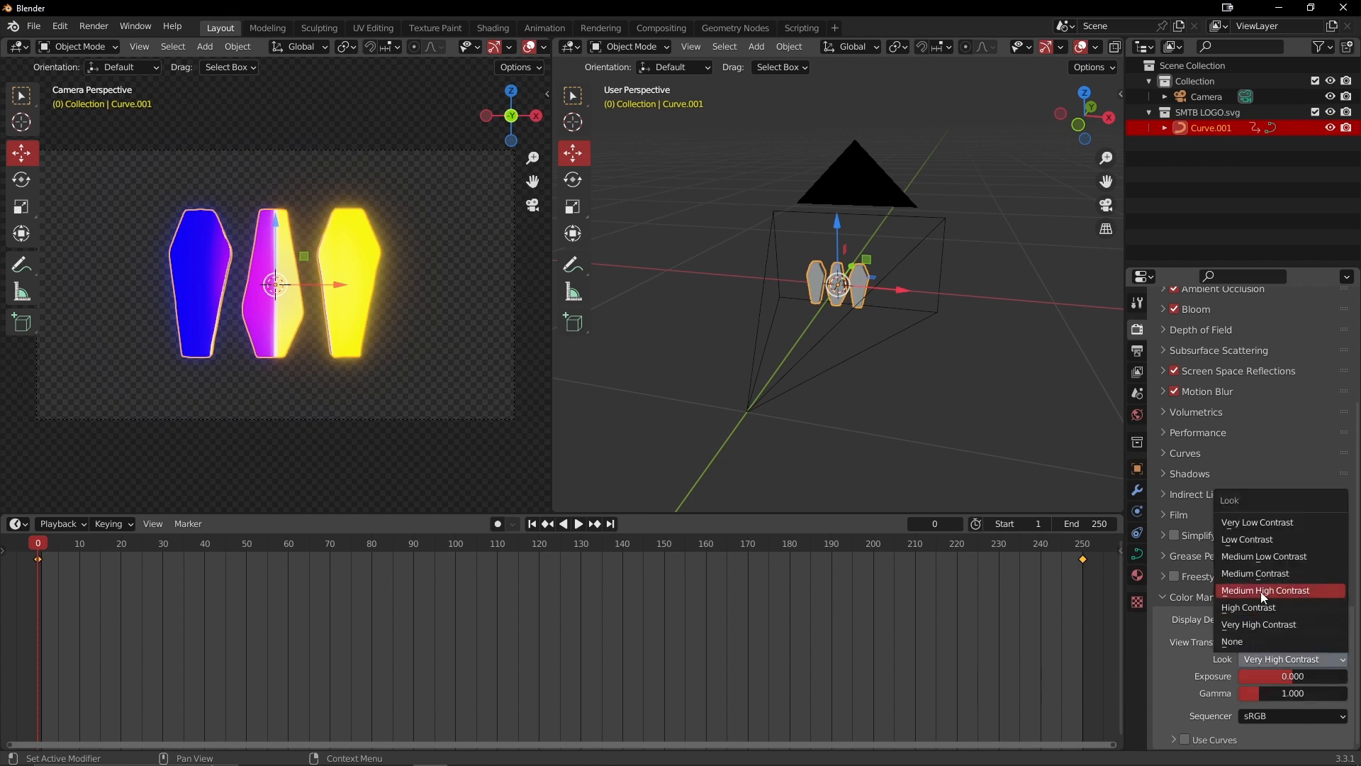
{"action": "left_click", "coordinate": [1257, 606]}
{"action": "left_click", "coordinate": [1279, 661]}
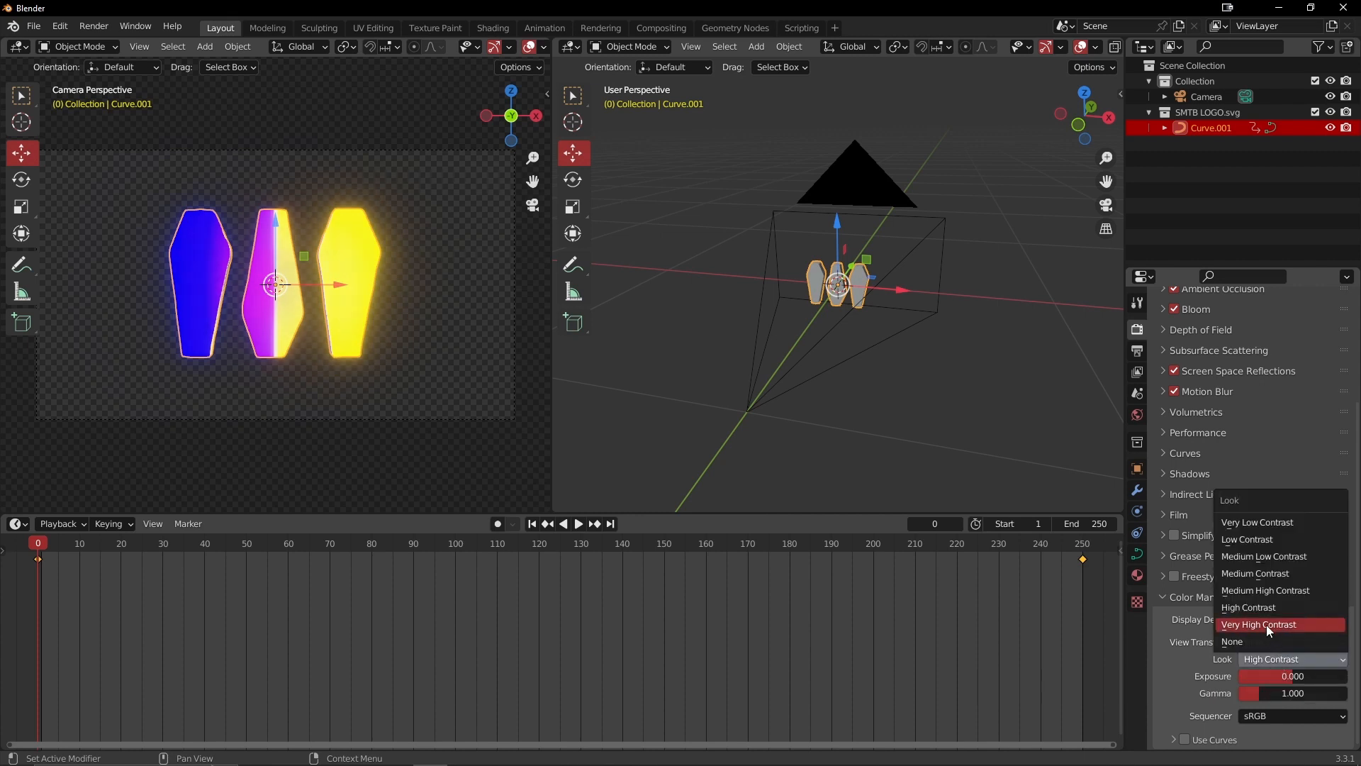
{"action": "left_click", "coordinate": [1260, 613]}
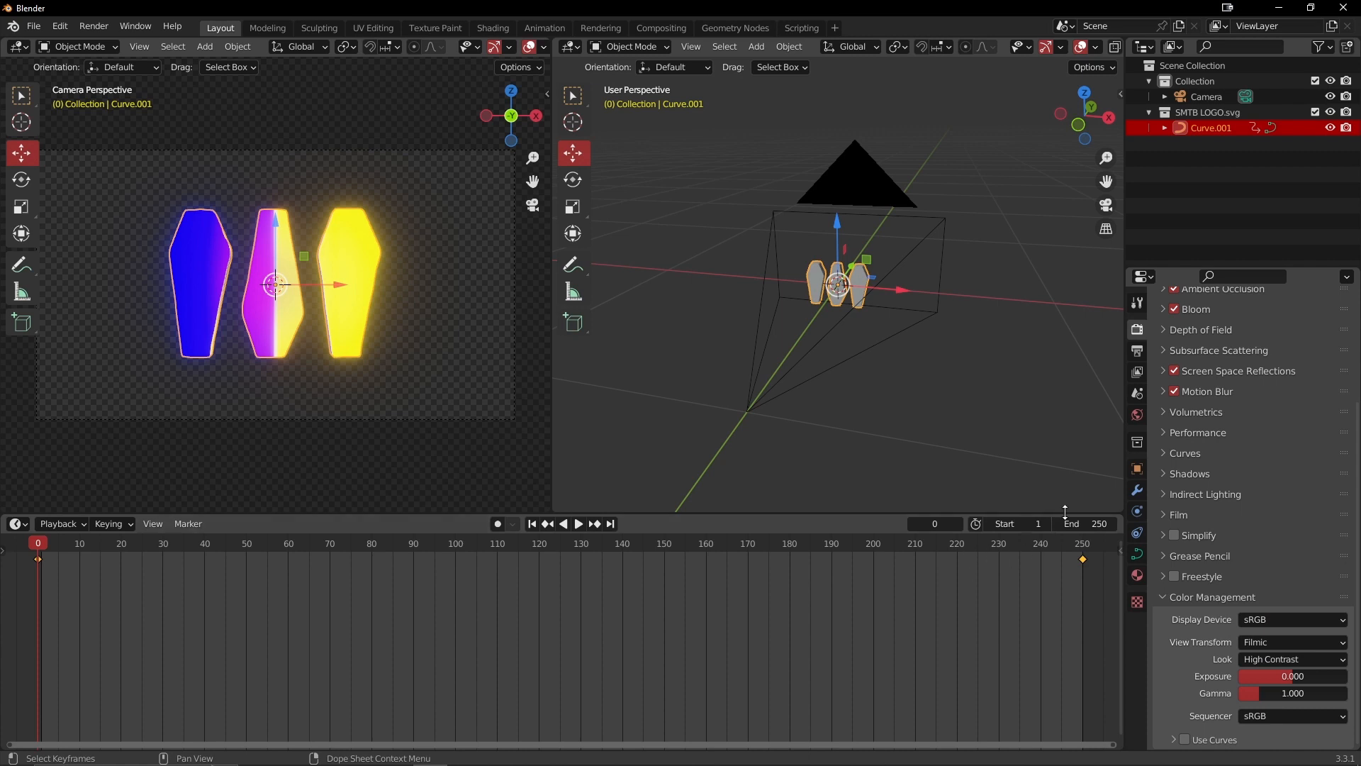
{"action": "left_click", "coordinate": [1163, 598]}
Step: Review the output and encoding settings and render the full animation
{"action": "left_click", "coordinate": [1137, 351]}
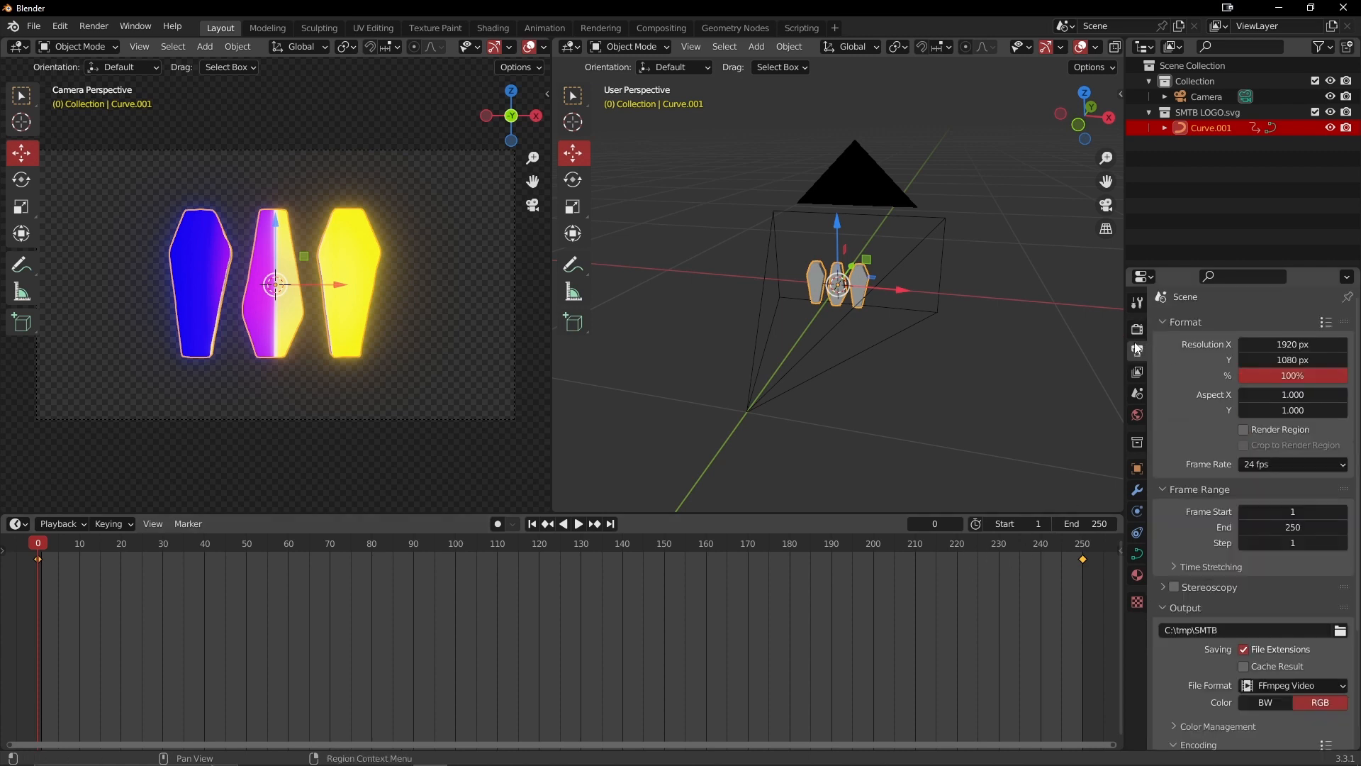
{"action": "scroll", "coordinate": [1190, 639], "scroll_direction": "down", "scroll_amount": 8}
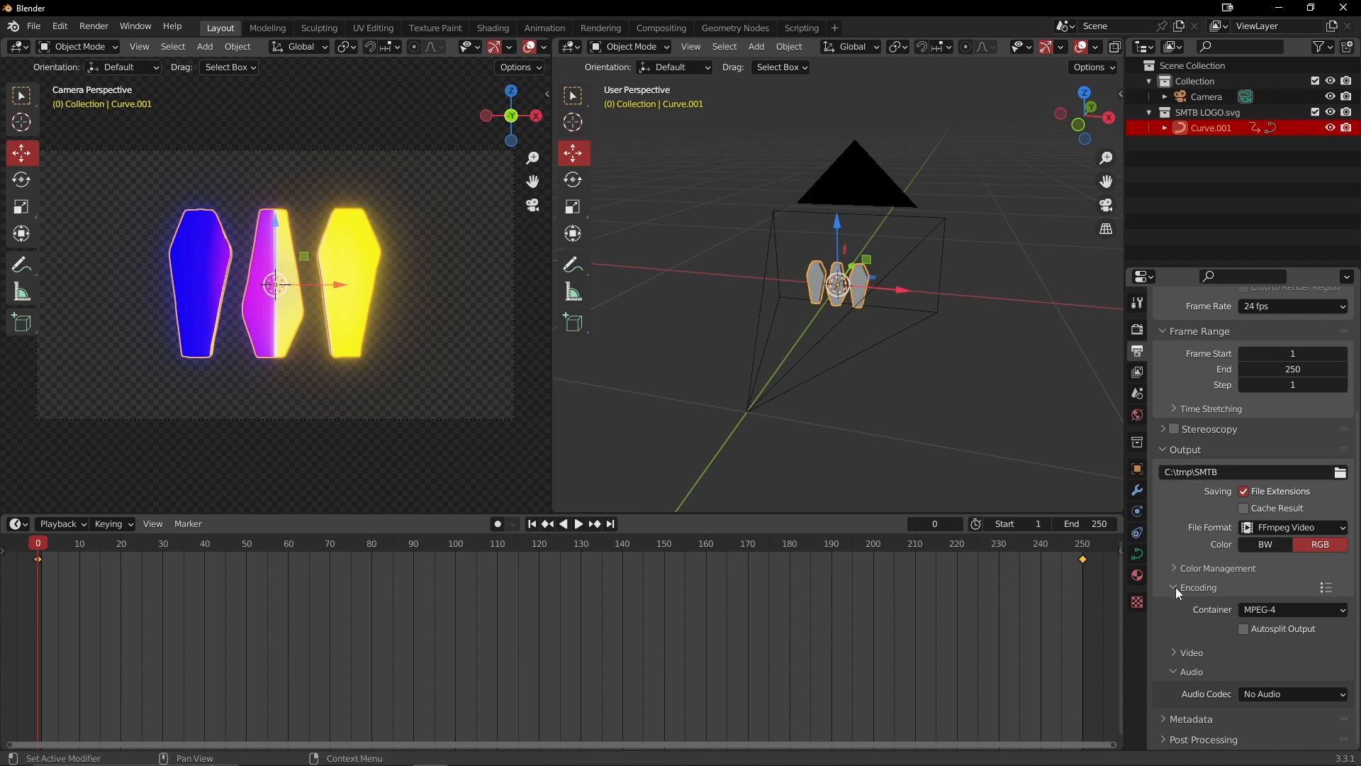
{"action": "scroll", "coordinate": [1194, 669], "scroll_direction": "up", "scroll_amount": 5}
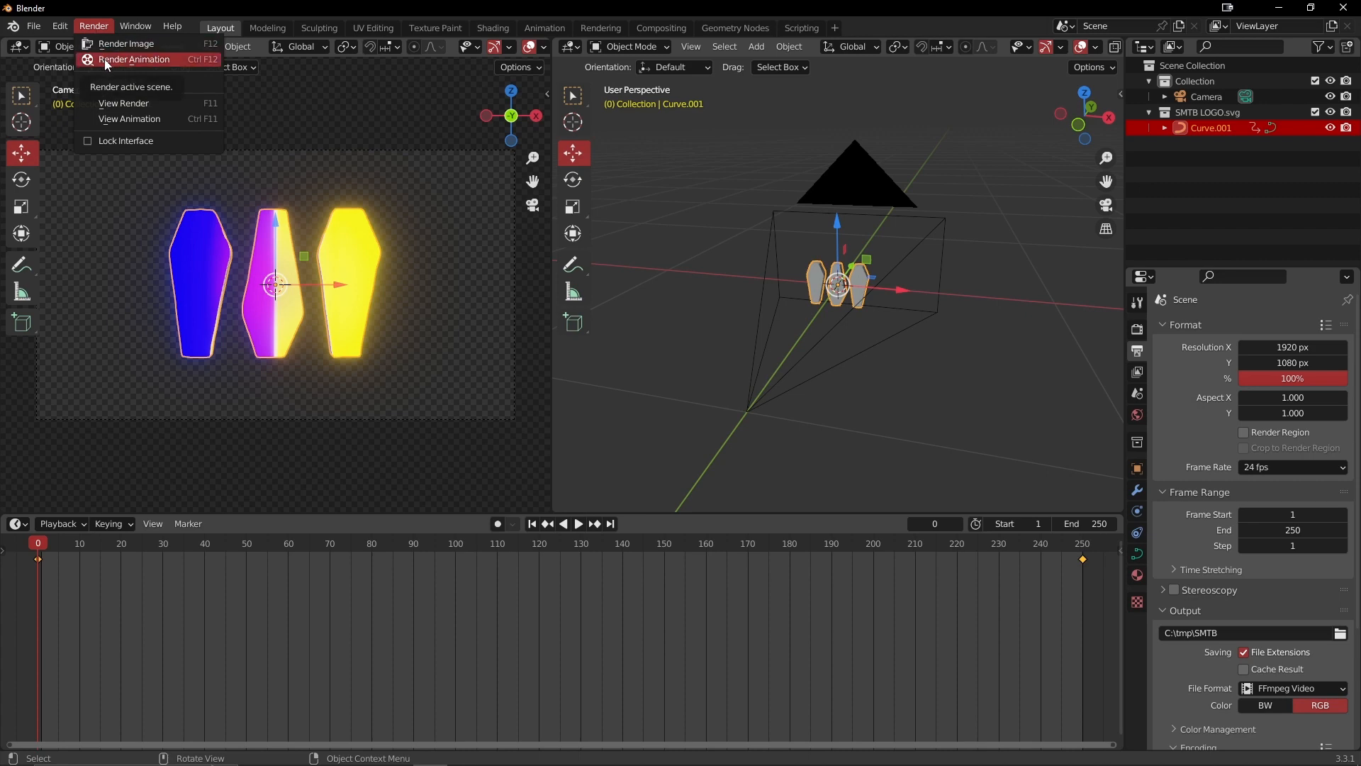
{"action": "left_click", "coordinate": [106, 59]}
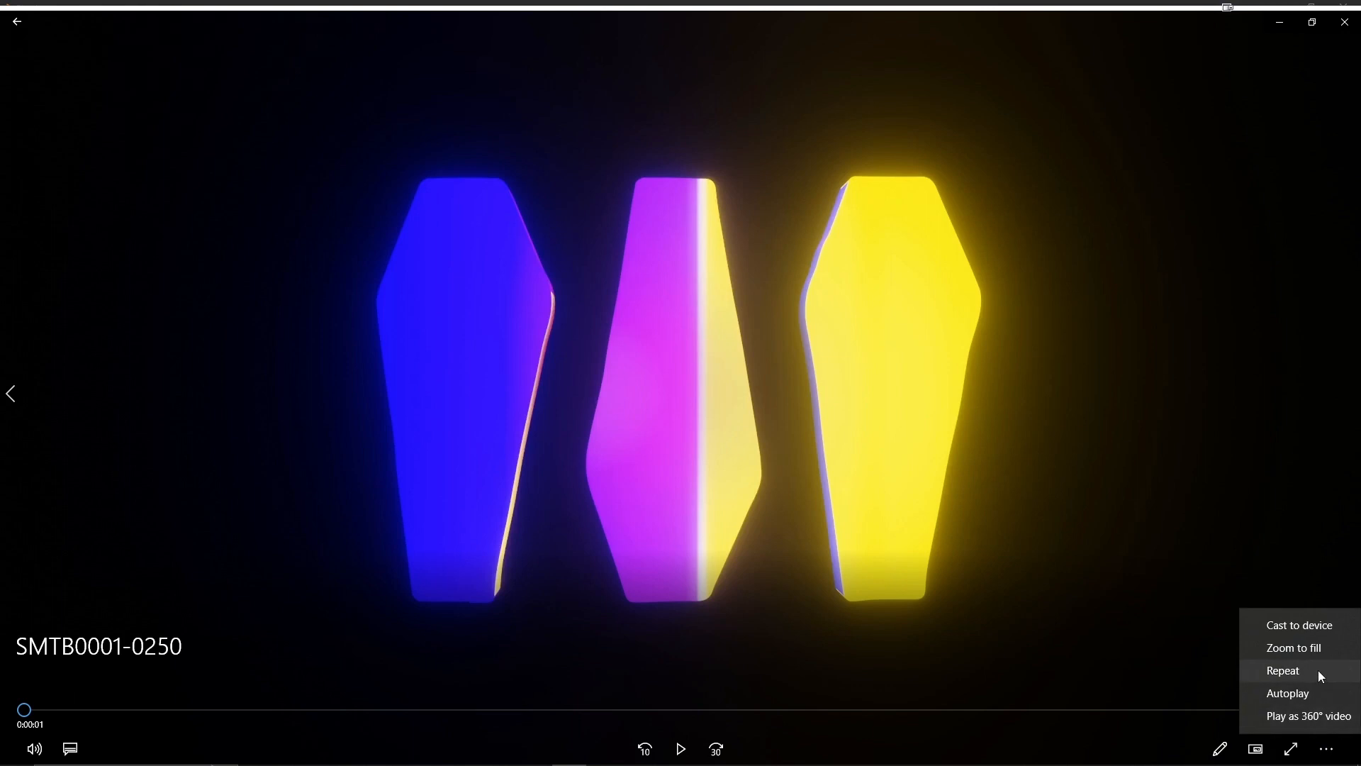
Step: In the video player, turn on repeat for SMTB0001-0250 and play the rendered spin in a maximized window
{"action": "left_click", "coordinate": [1317, 671]}
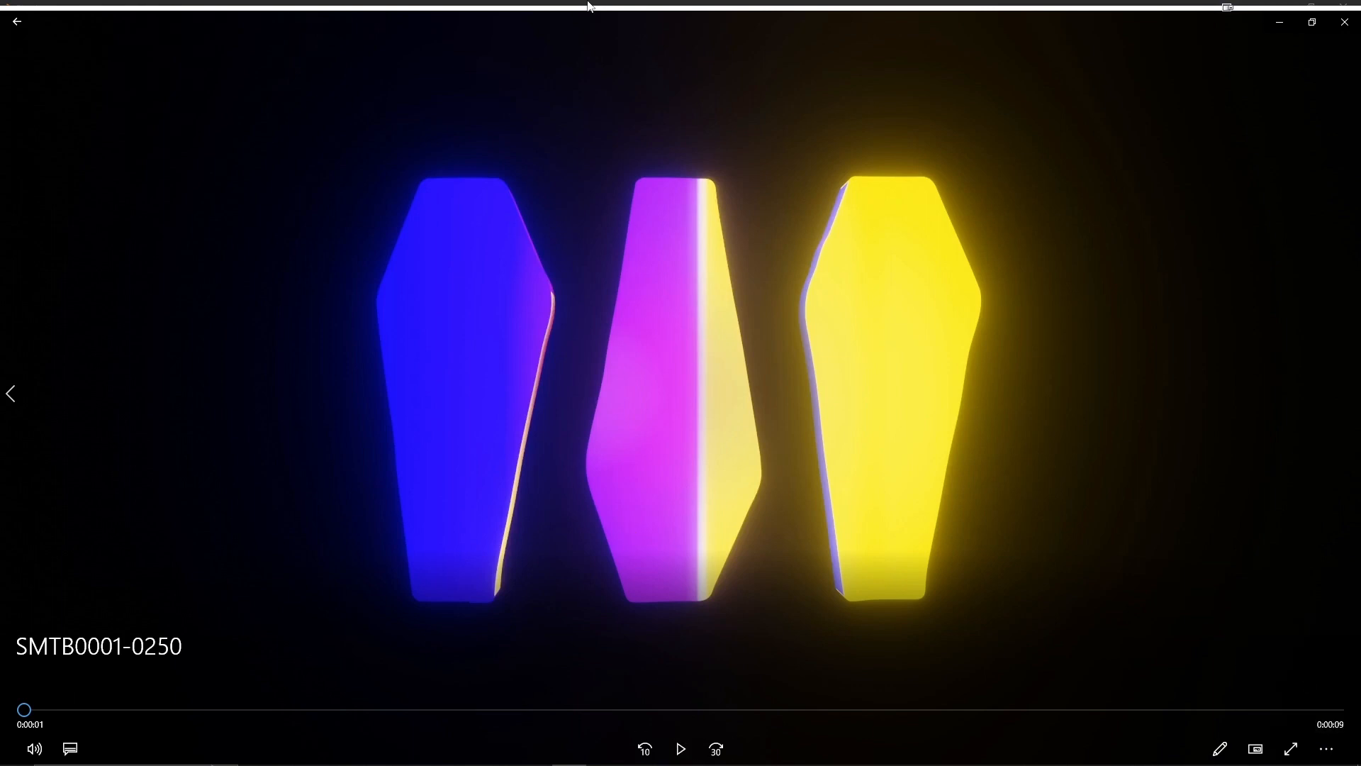
{"action": "left_click", "coordinate": [681, 749]}
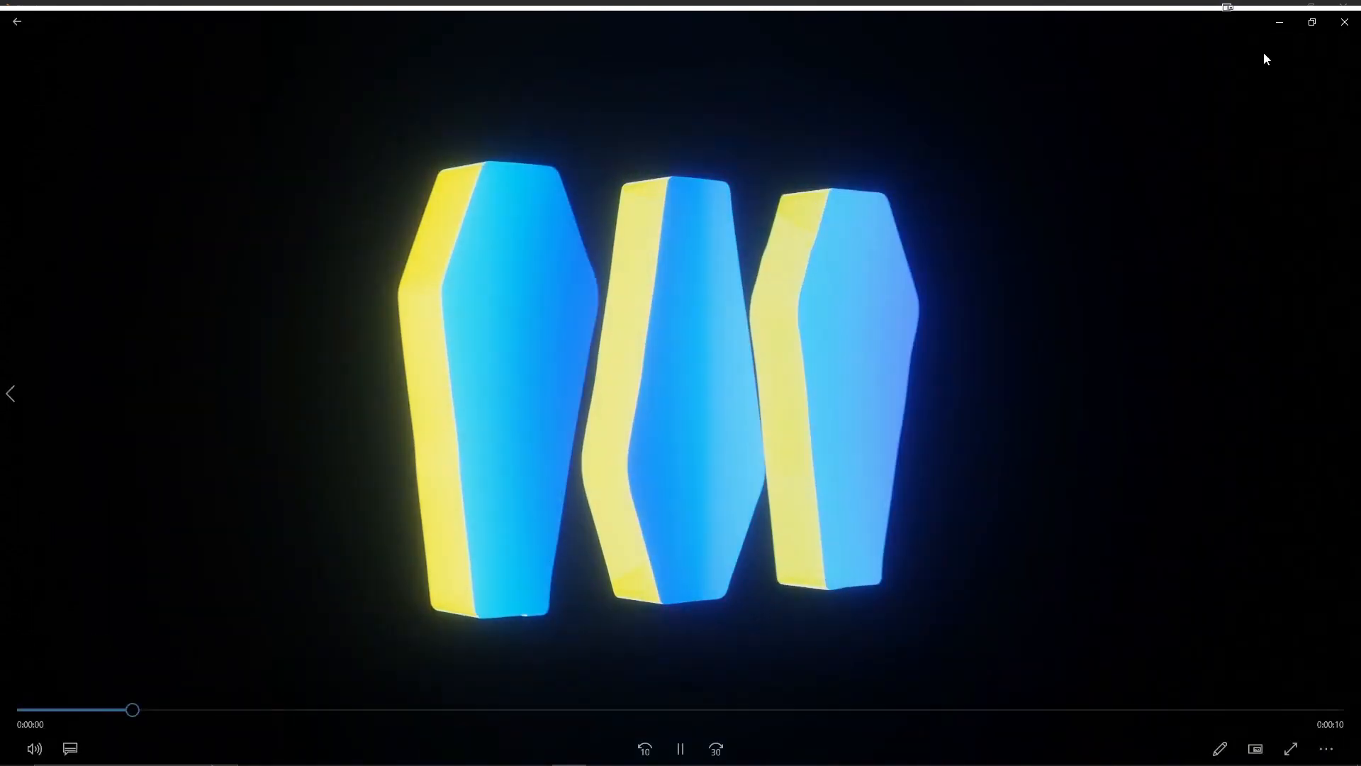
{"action": "left_click", "coordinate": [1310, 24]}
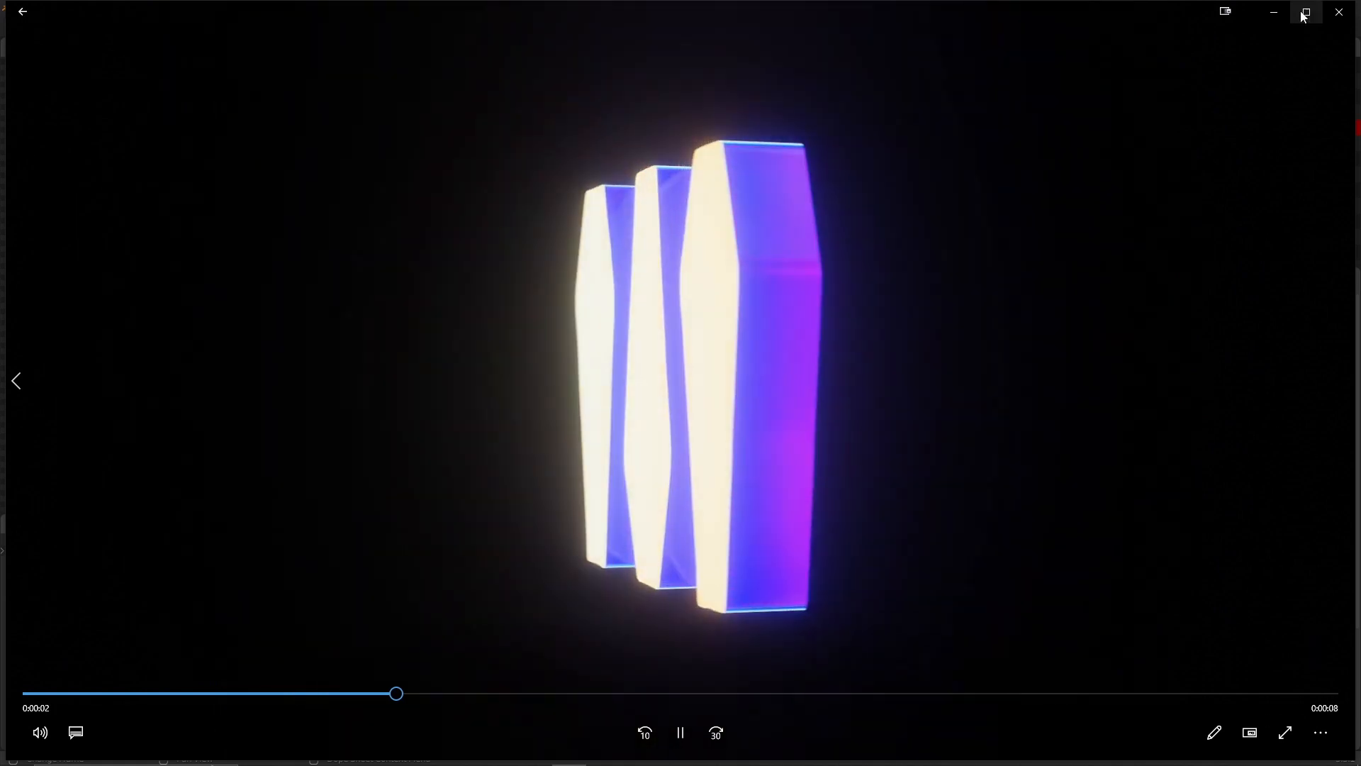
{"action": "left_click", "coordinate": [1307, 13]}
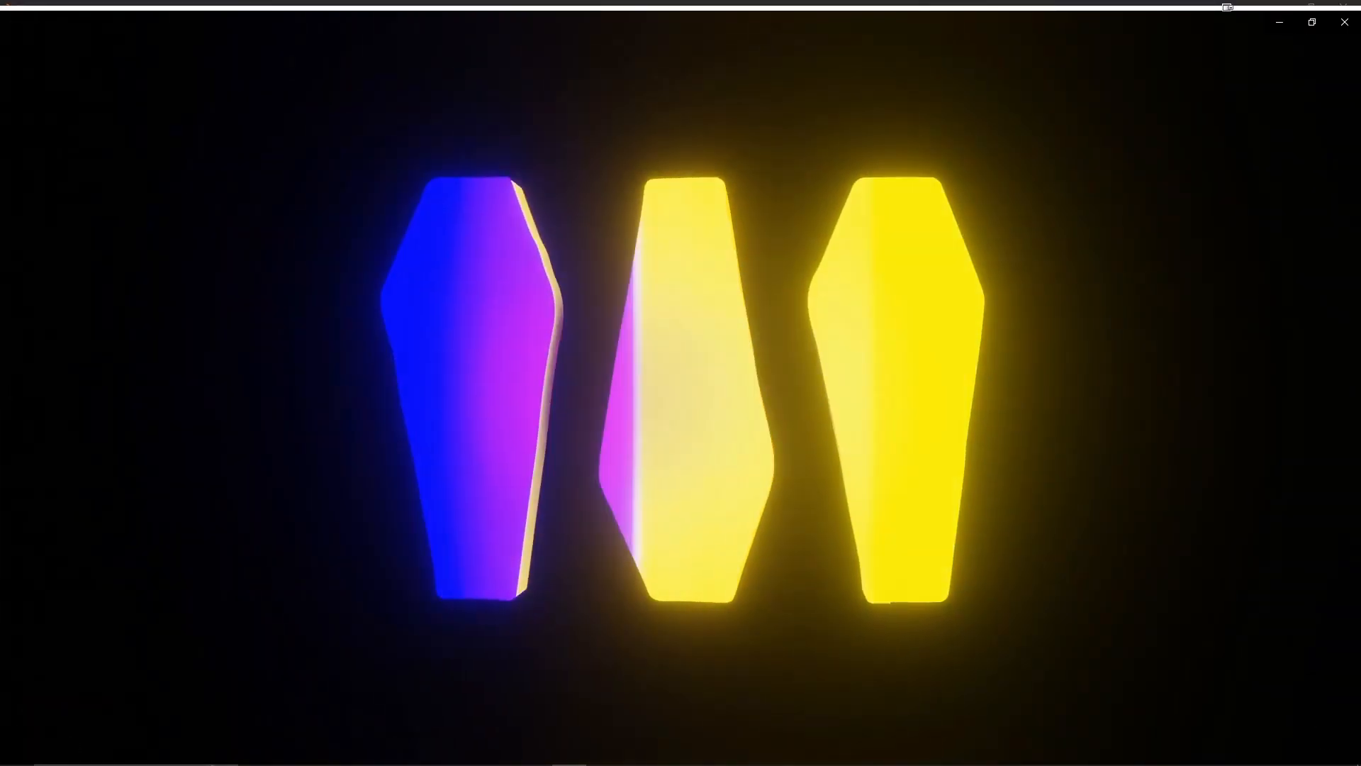